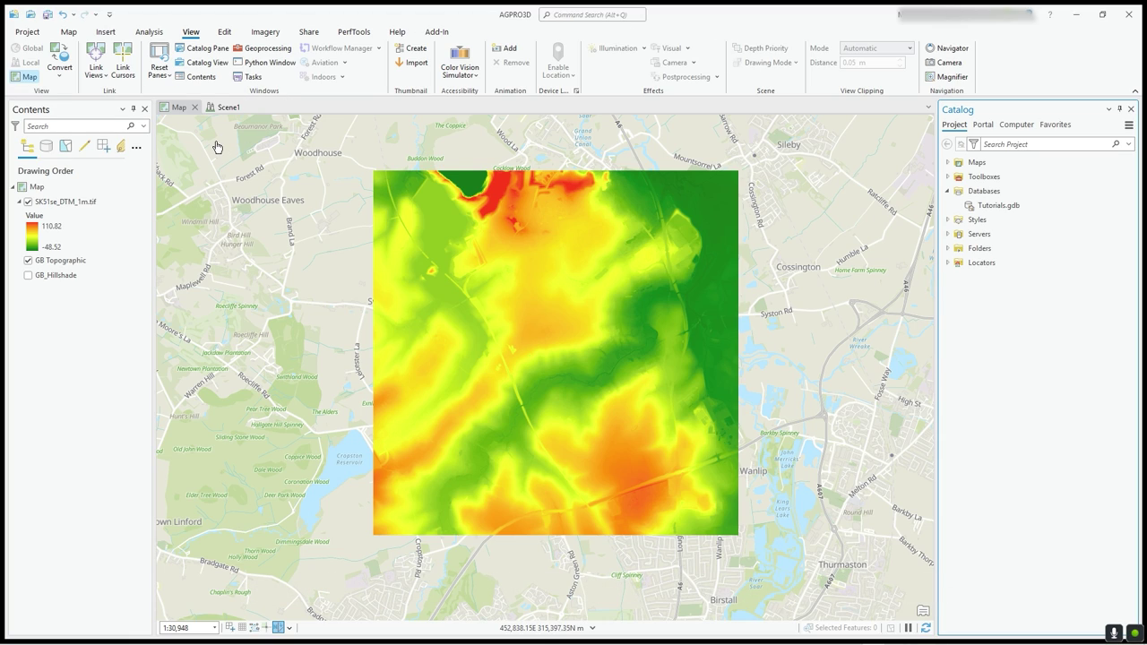
Examine the SK51se_DTM_1m.tif raster in the 3D scene and the available exploratory 3D analysis tools
{"action": "left_click", "coordinate": [226, 107]}
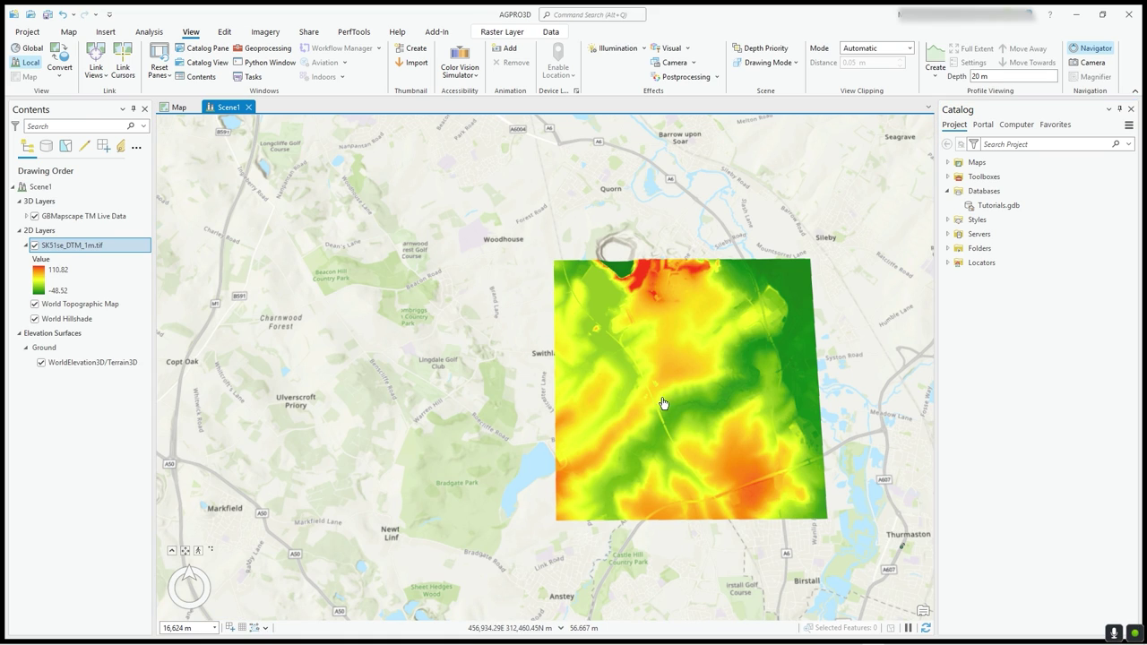
{"action": "left_click_drag", "start_coordinate": [663, 404], "coordinate": [618, 384]}
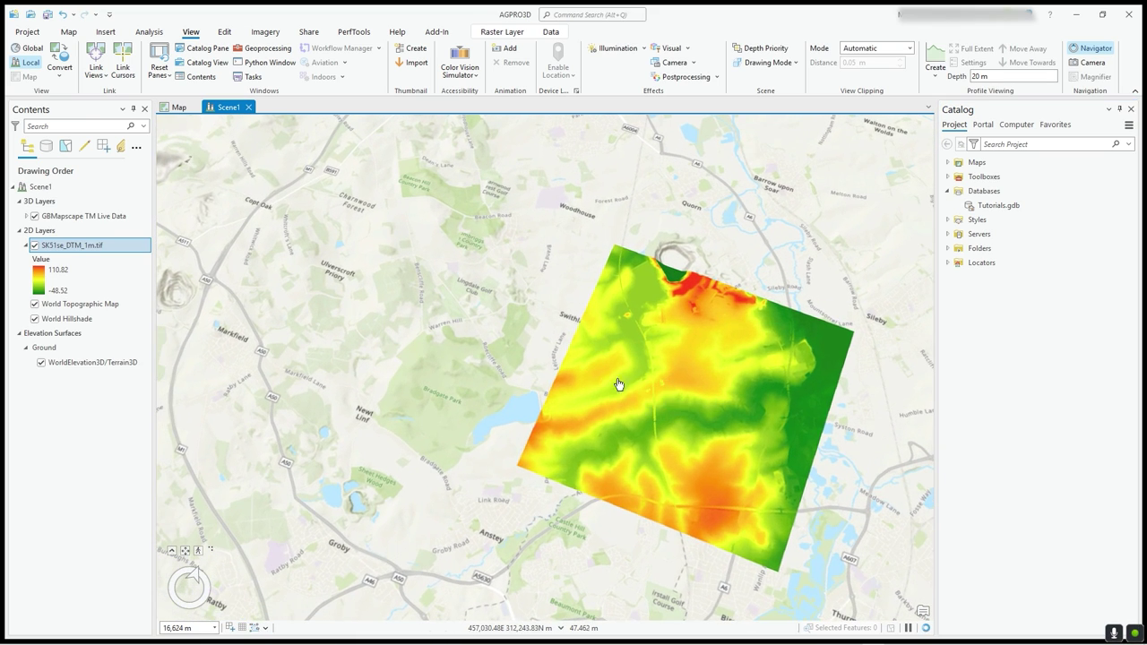
{"action": "scroll", "coordinate": [717, 412], "scroll_direction": "up", "scroll_amount": 4}
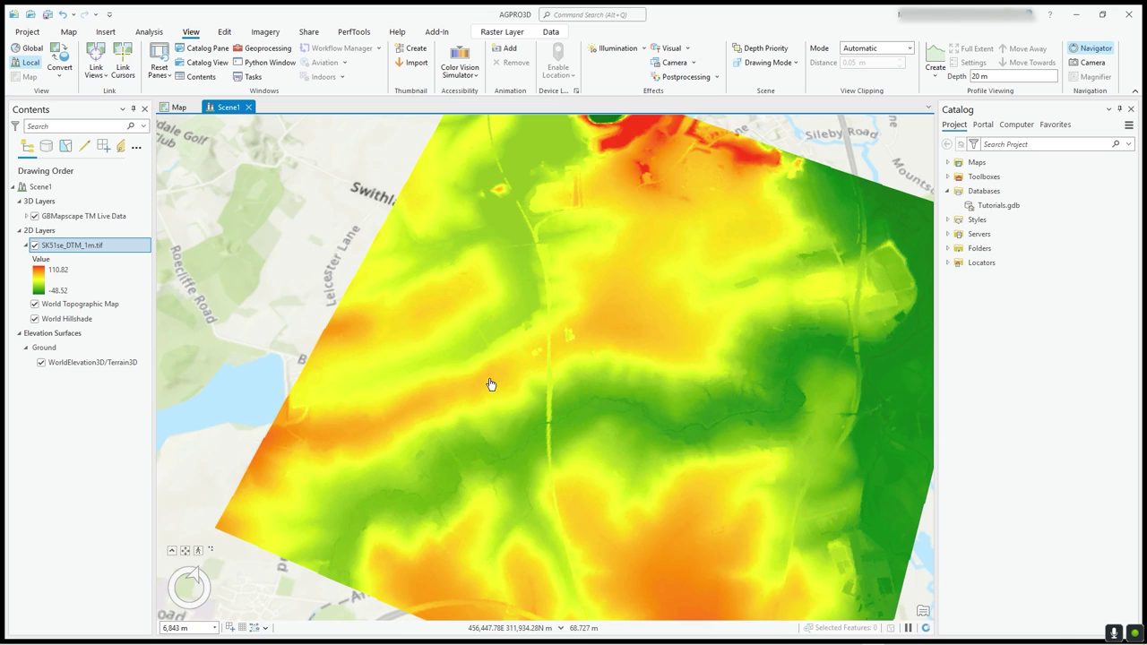
{"action": "scroll", "coordinate": [491, 384], "scroll_direction": "down", "scroll_amount": 2}
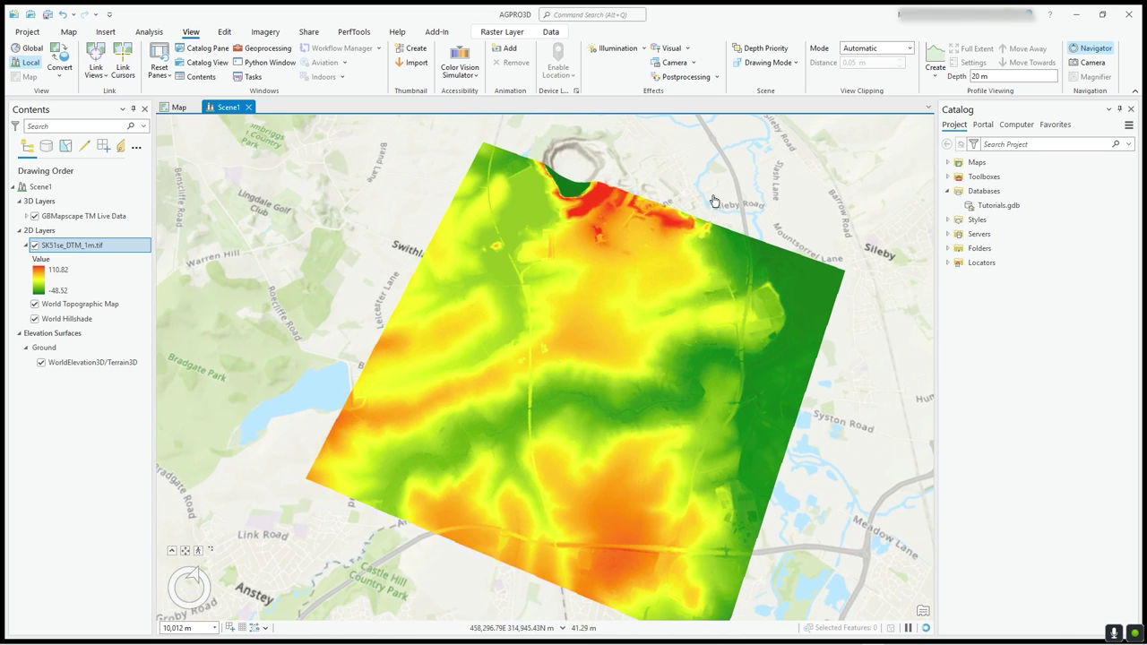
{"action": "left_click", "coordinate": [149, 34]}
{"action": "left_click", "coordinate": [631, 79]}
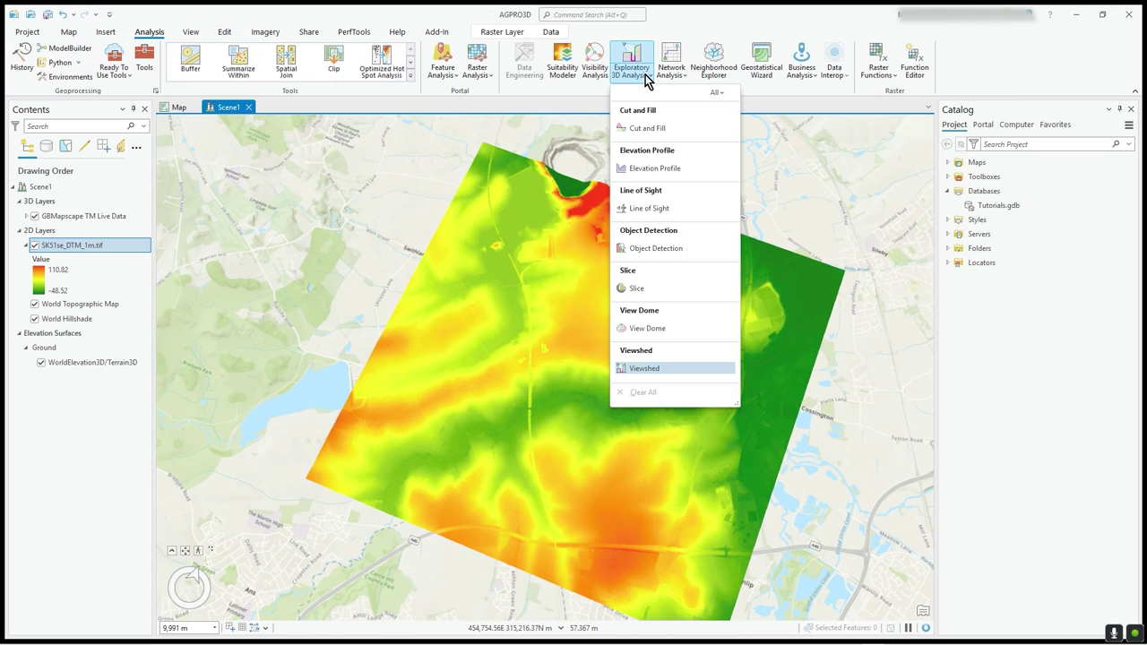
{"action": "left_click", "coordinate": [678, 29]}
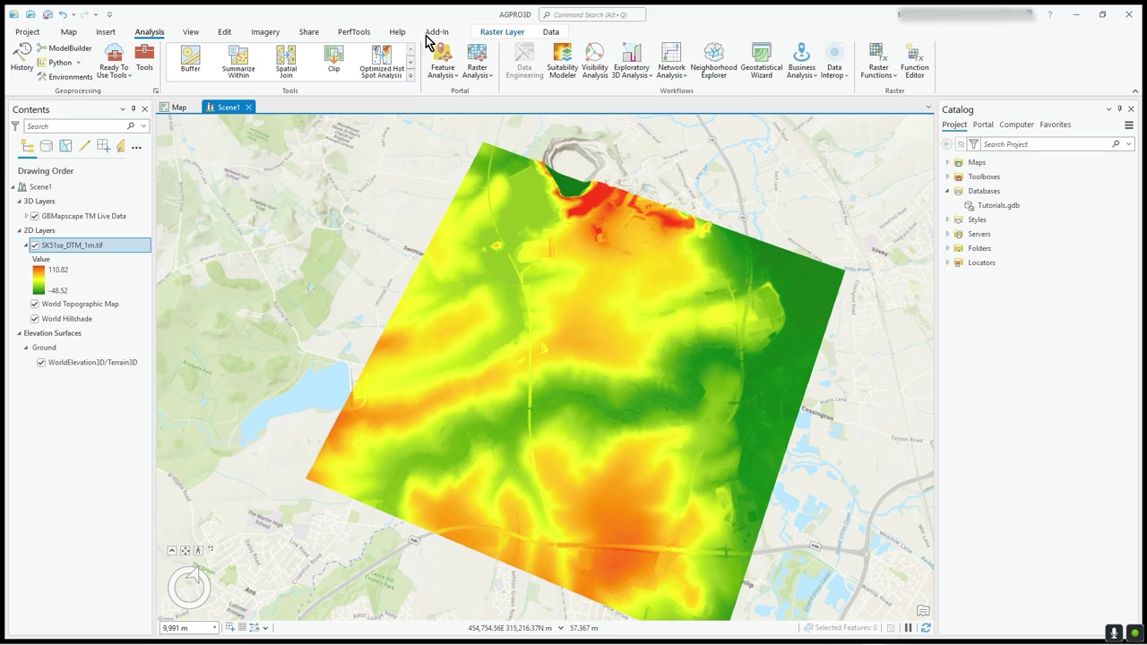
Return to the 2D map and examine the color scheme choices and editor for the SK51se_DTM_1m.tif layer
{"action": "left_click", "coordinate": [176, 108]}
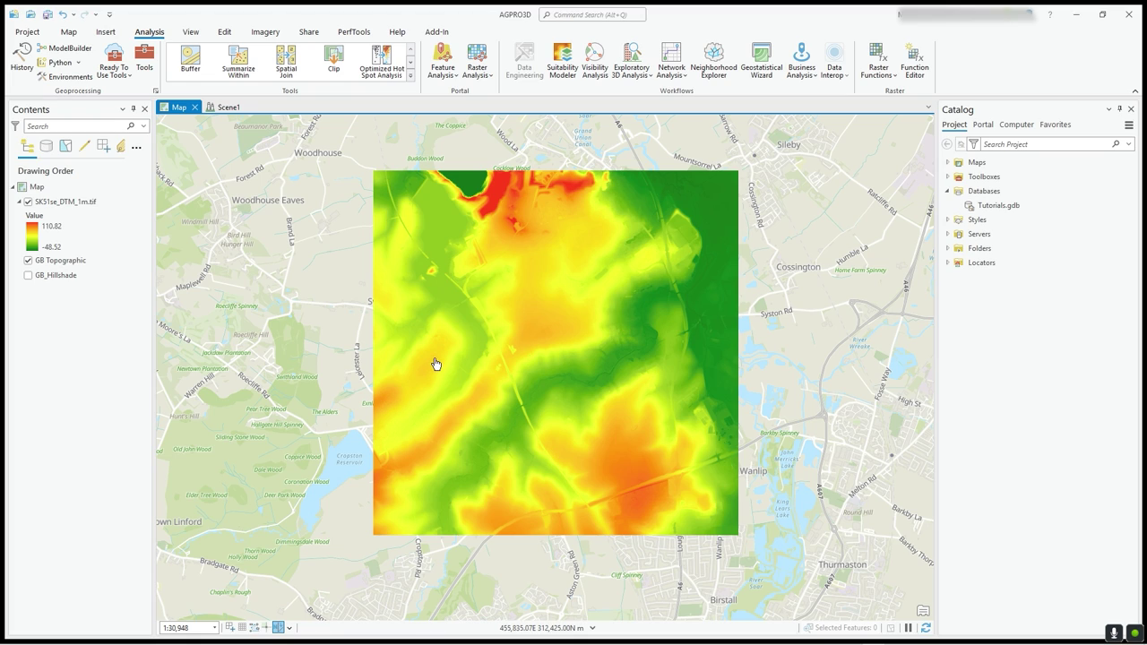
{"action": "left_click", "coordinate": [46, 231]}
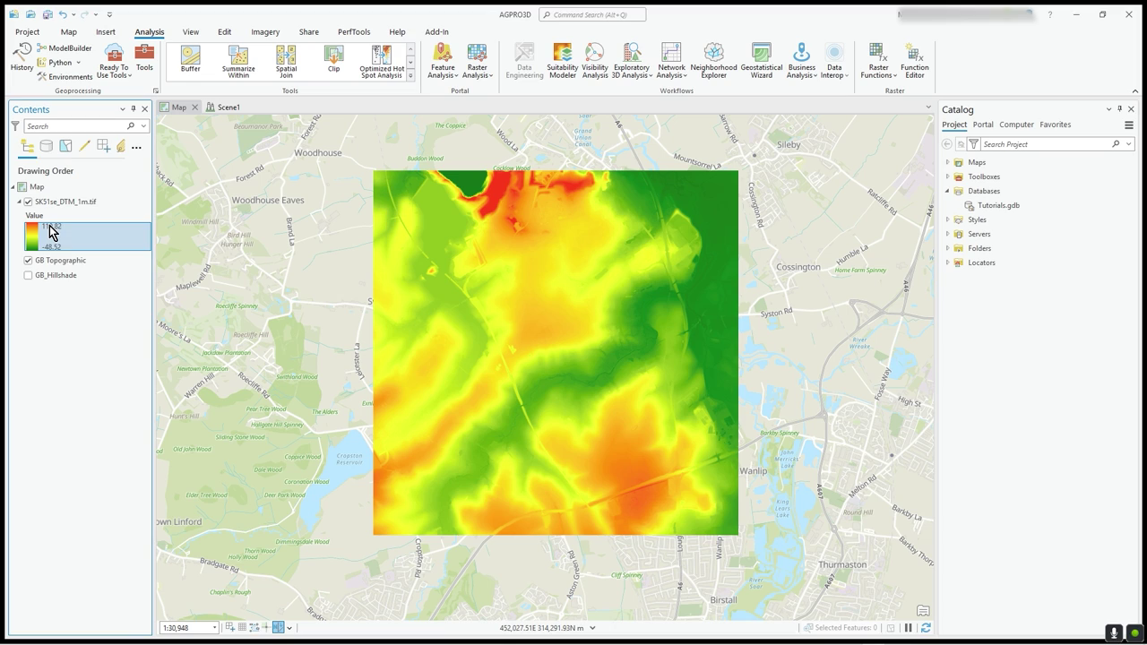
{"action": "left_click", "coordinate": [150, 235]}
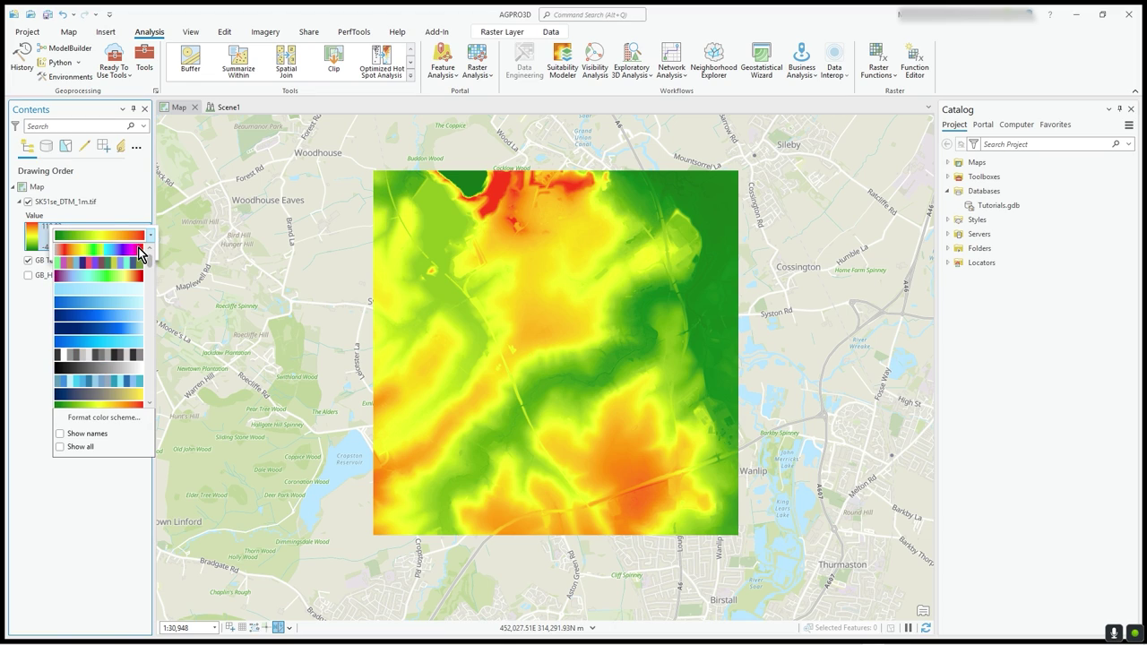
{"action": "scroll", "coordinate": [97, 305], "scroll_direction": "down", "scroll_amount": 3}
{"action": "scroll", "coordinate": [103, 336], "scroll_direction": "up", "scroll_amount": 3}
{"action": "left_click", "coordinate": [97, 418]}
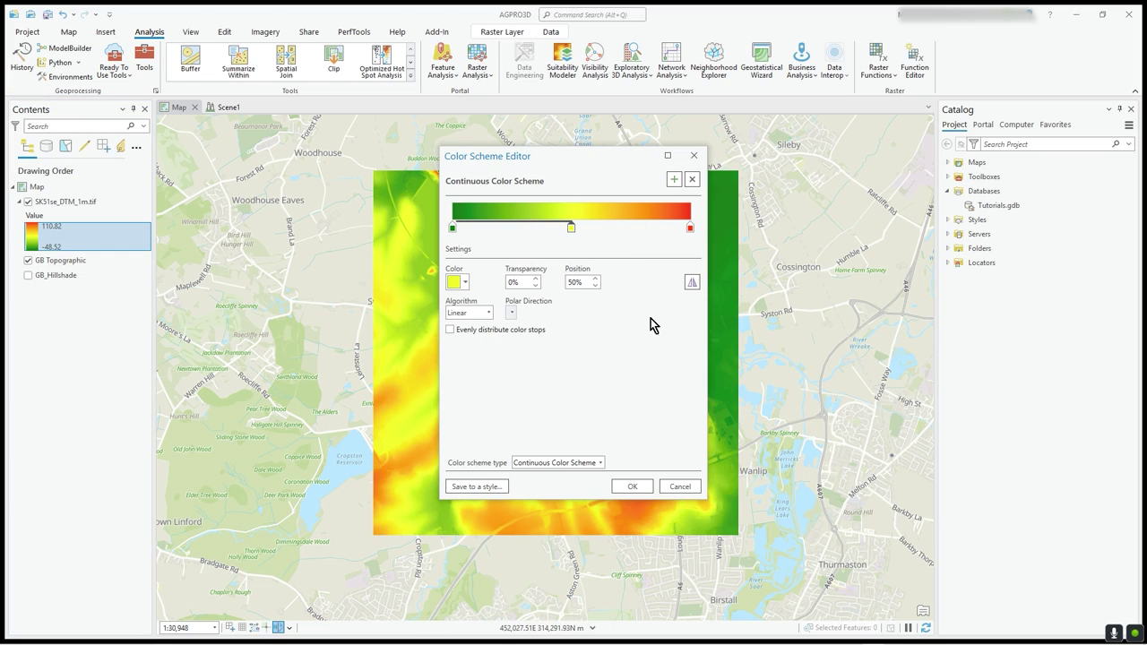
{"action": "left_click", "coordinate": [680, 487]}
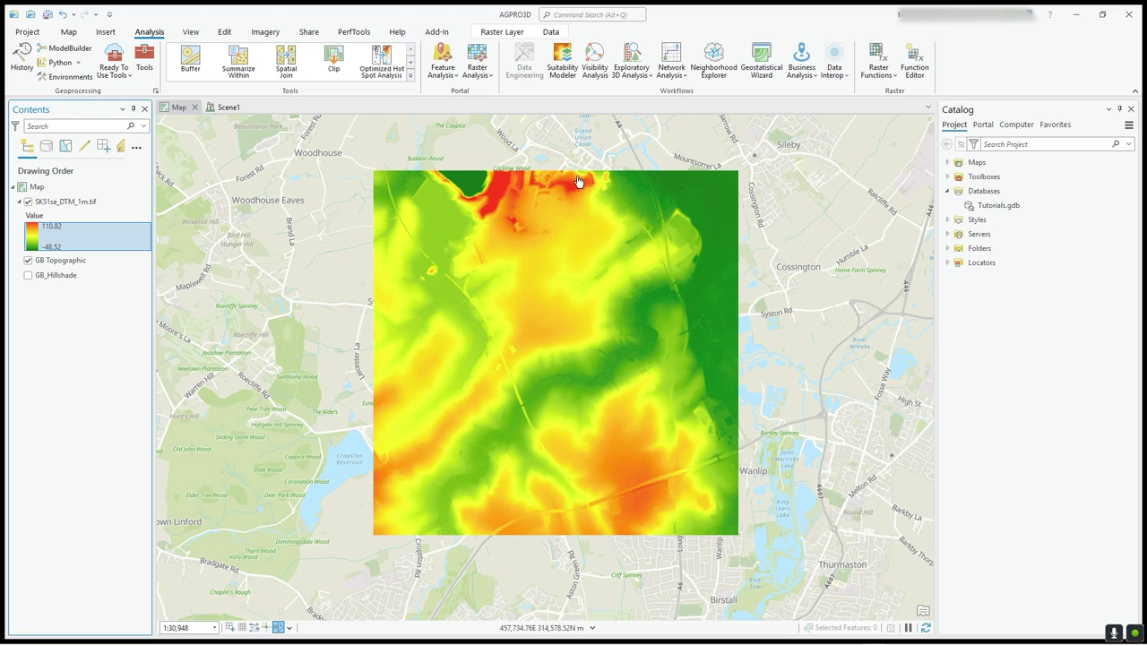
Open Visibility Analysis with SK51se_DTM_1m.tif as the input surface
{"action": "left_click", "coordinate": [596, 69]}
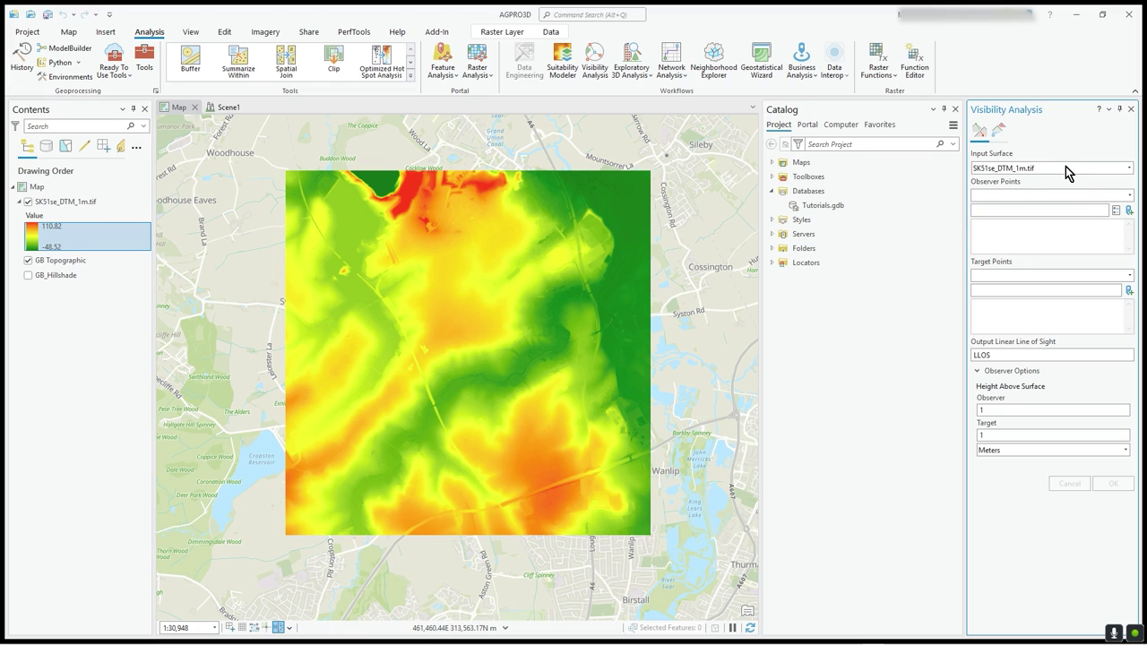
{"action": "left_click", "coordinate": [1128, 168]}
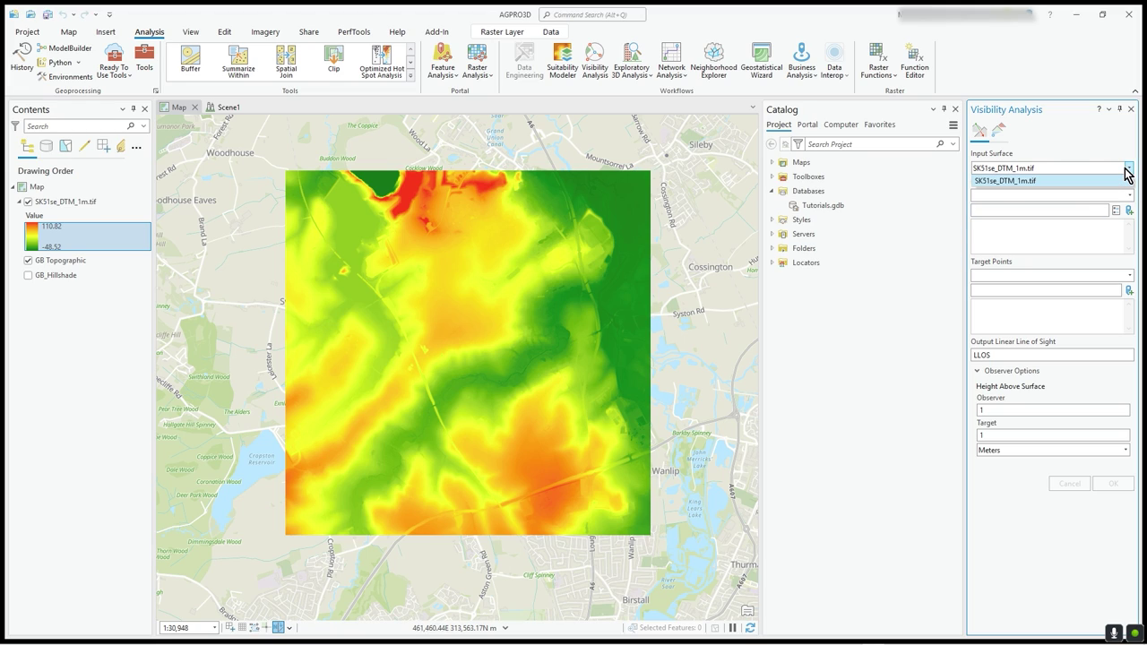
{"action": "left_click", "coordinate": [1126, 172]}
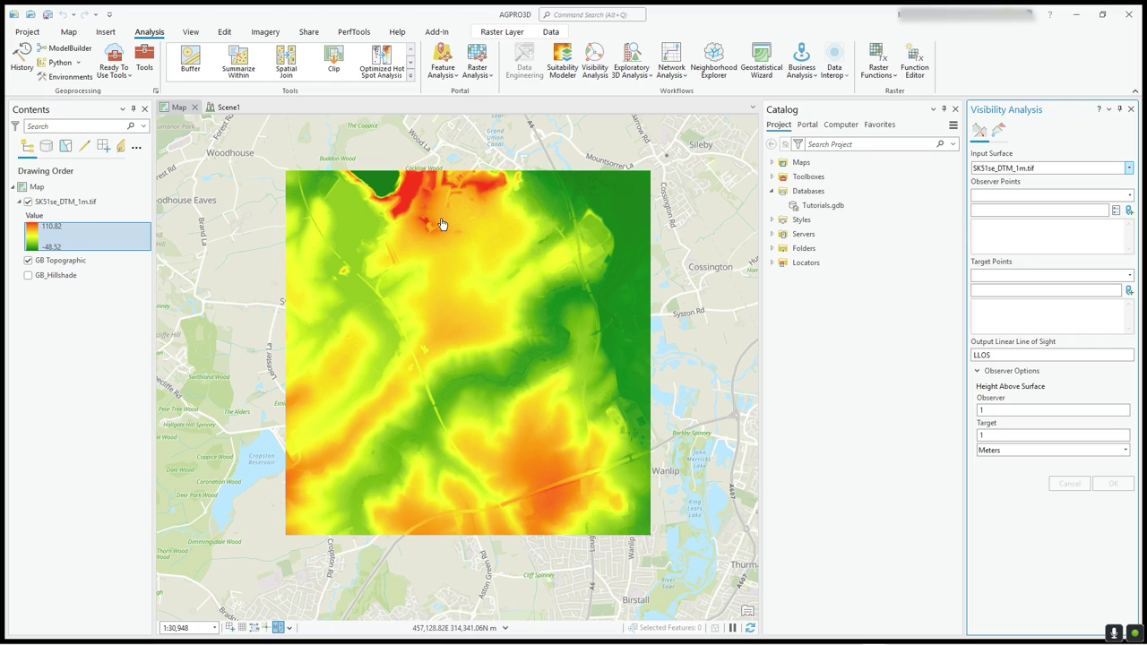
{"action": "left_click", "coordinate": [1130, 195]}
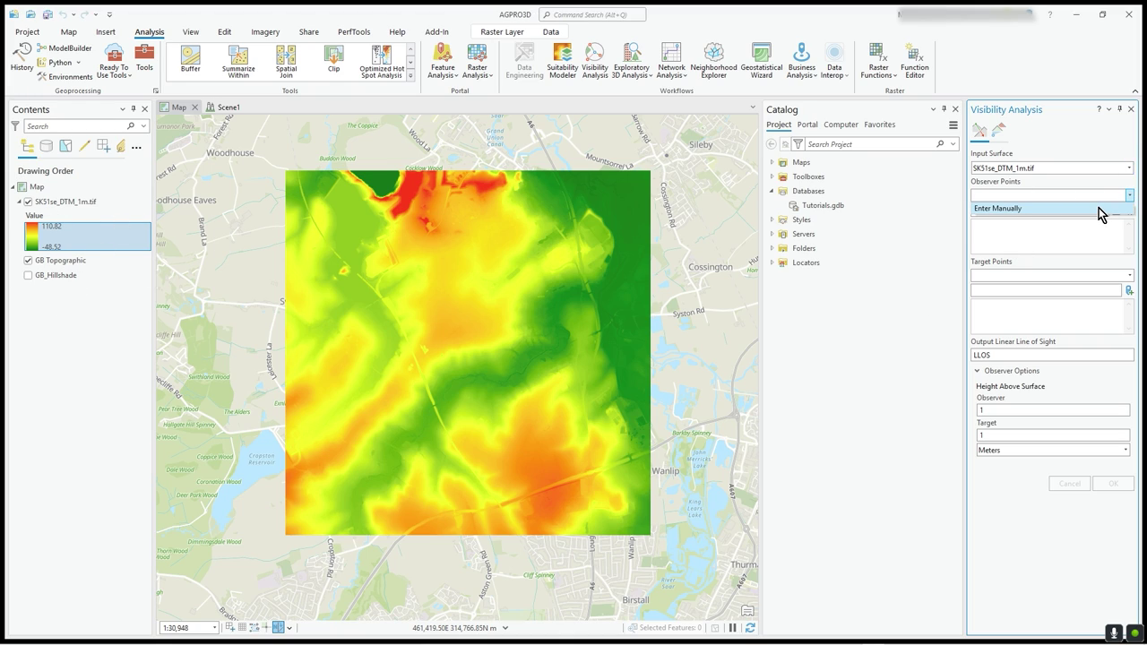
{"action": "left_click", "coordinate": [1130, 196]}
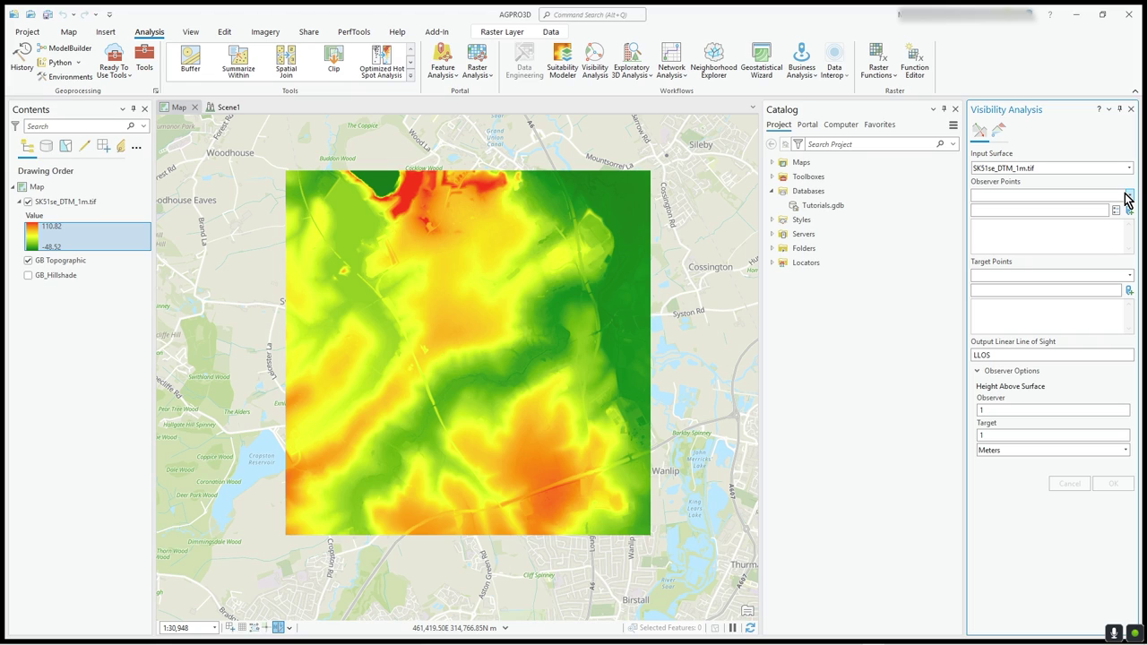
{"action": "left_click", "coordinate": [1128, 196]}
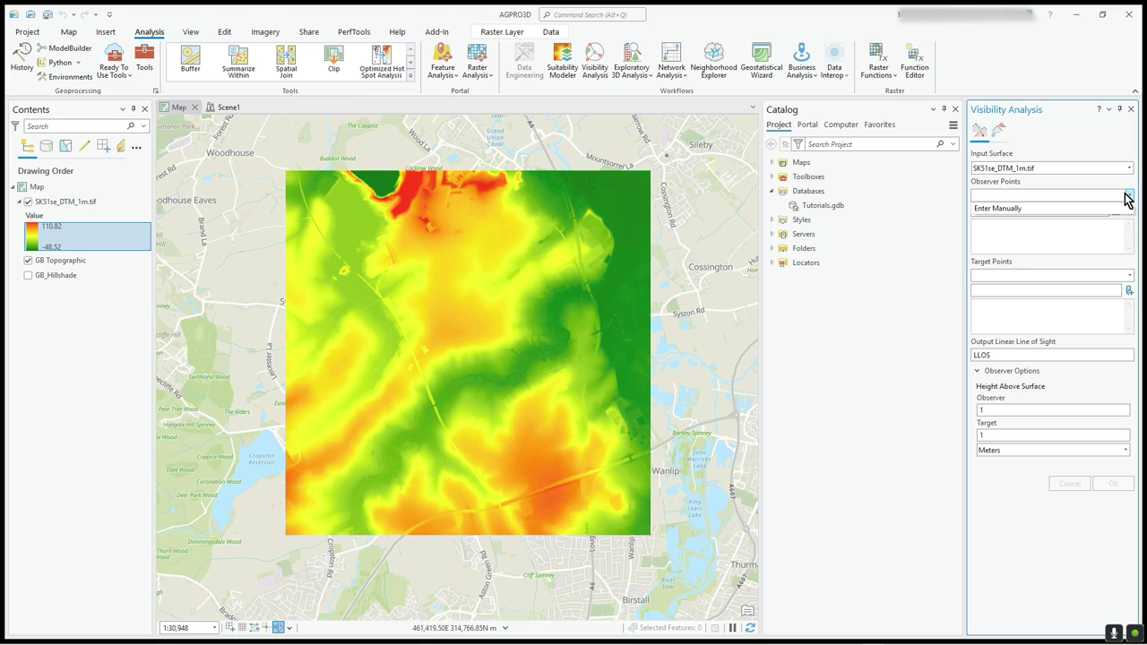
{"action": "left_click", "coordinate": [1127, 195]}
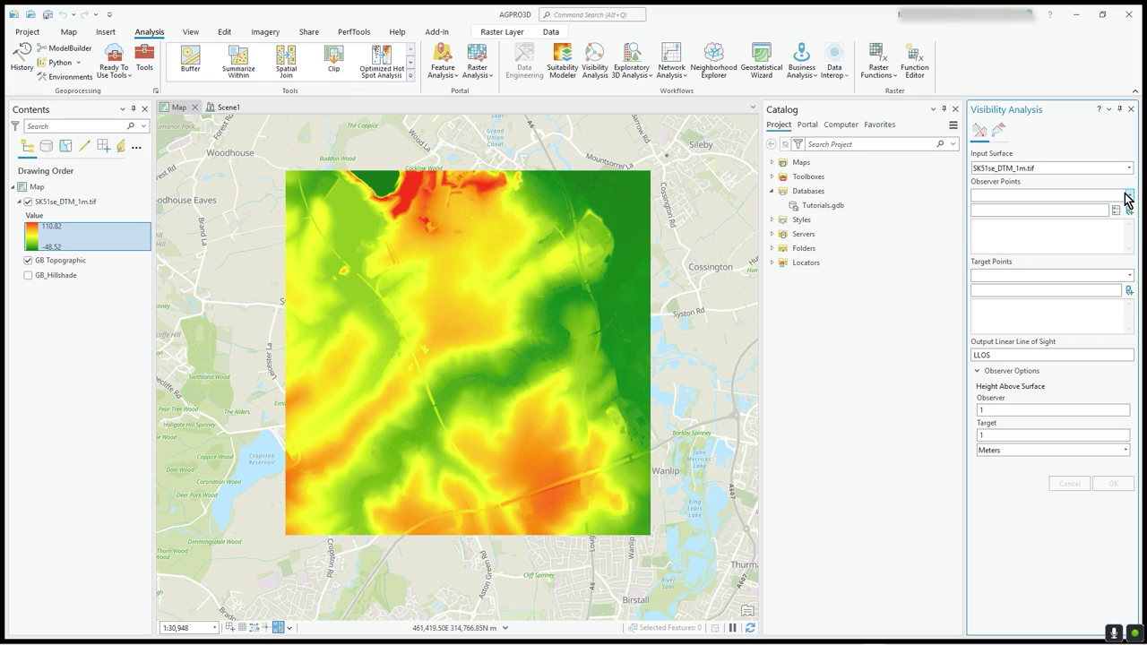
{"action": "left_click", "coordinate": [1129, 276]}
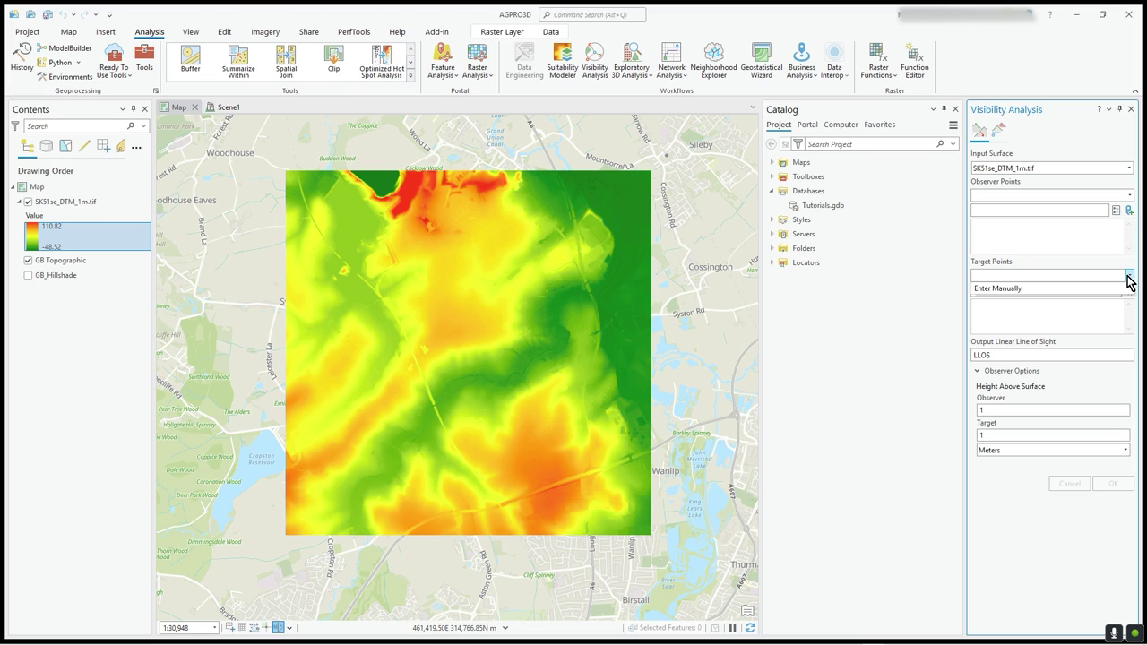
{"action": "left_click", "coordinate": [1128, 277]}
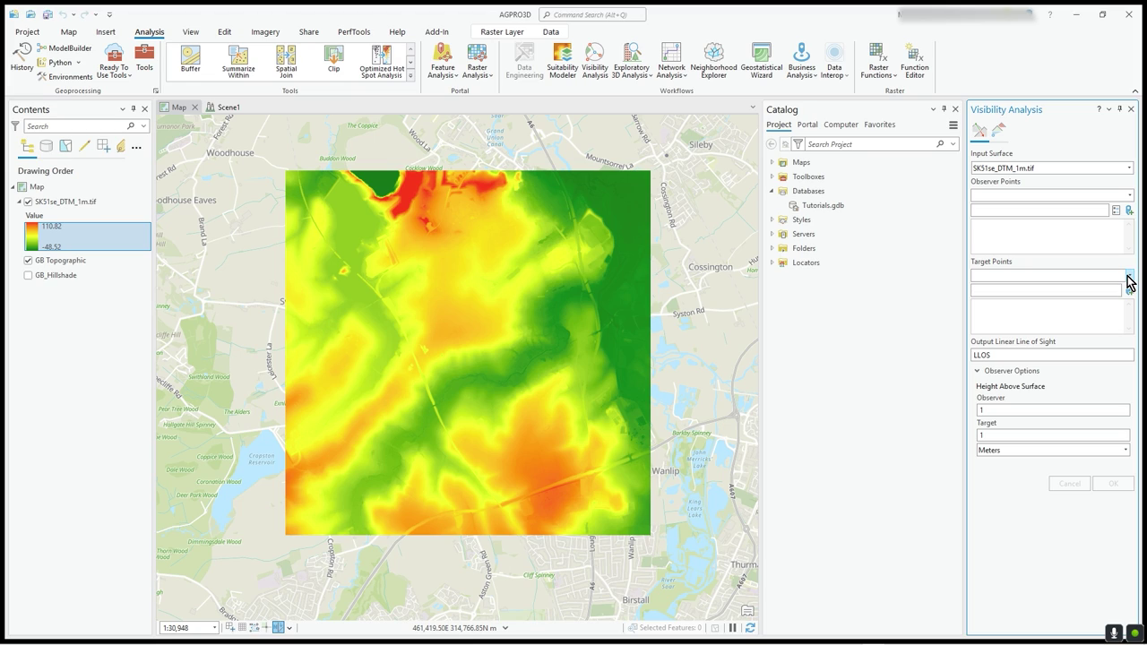
Set the observer points to Enter Manually and place four of them from the raster's western edge through the south to the southeast
{"action": "left_click", "coordinate": [1129, 196]}
{"action": "left_click", "coordinate": [1093, 208]}
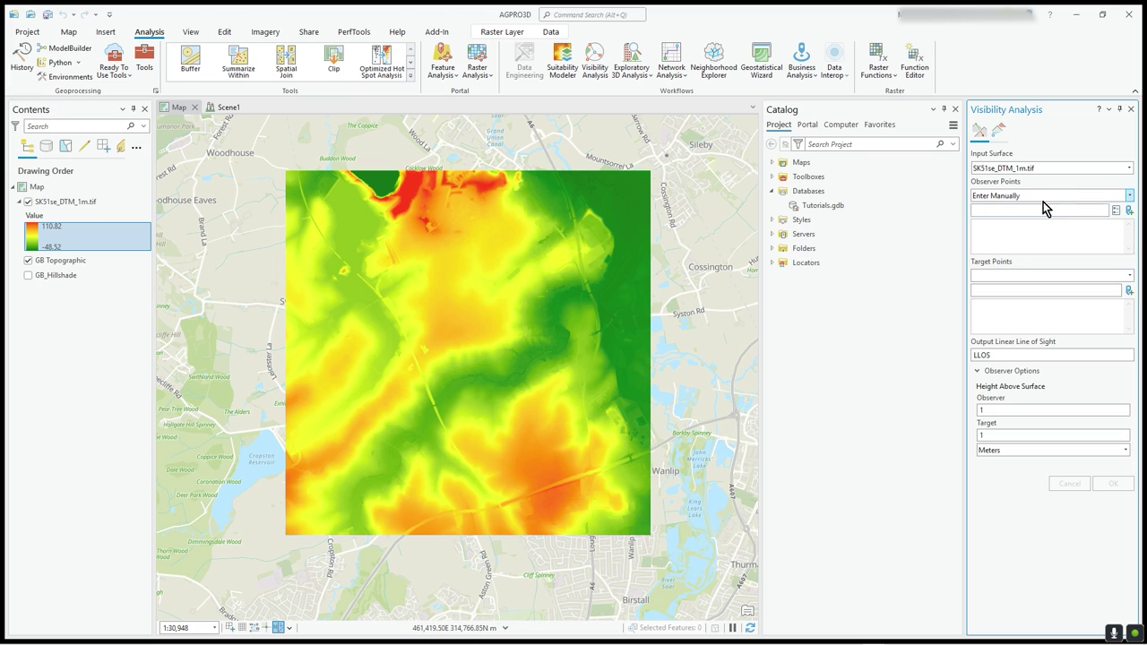
{"action": "left_click", "coordinate": [1130, 210]}
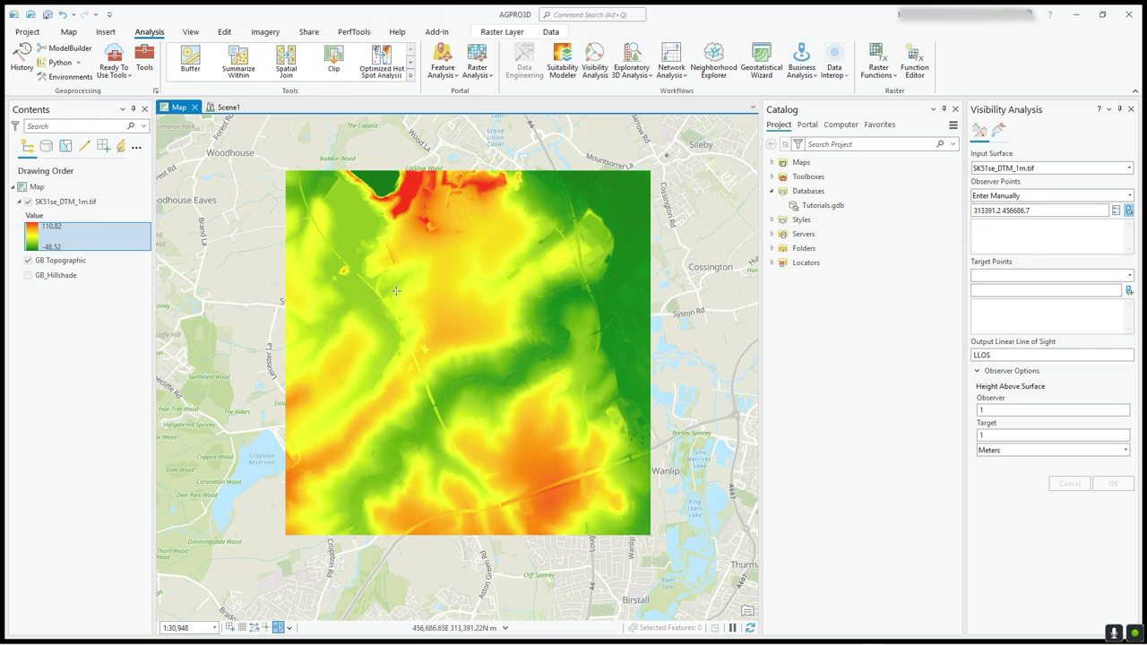
{"action": "left_click", "coordinate": [295, 356]}
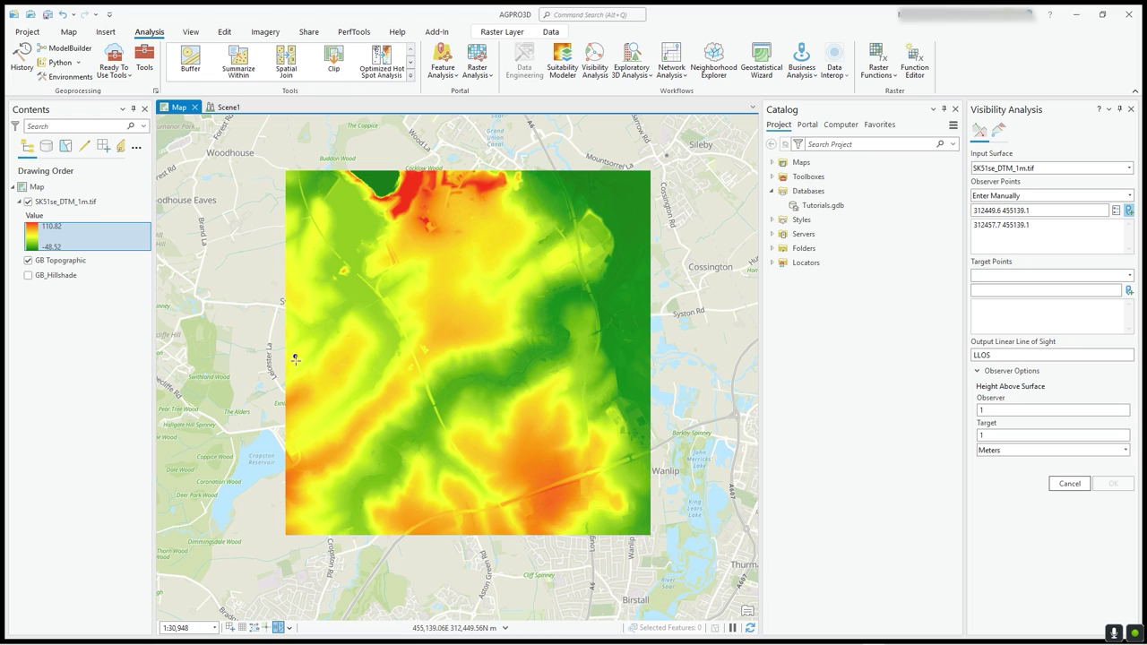
{"action": "left_click", "coordinate": [337, 412]}
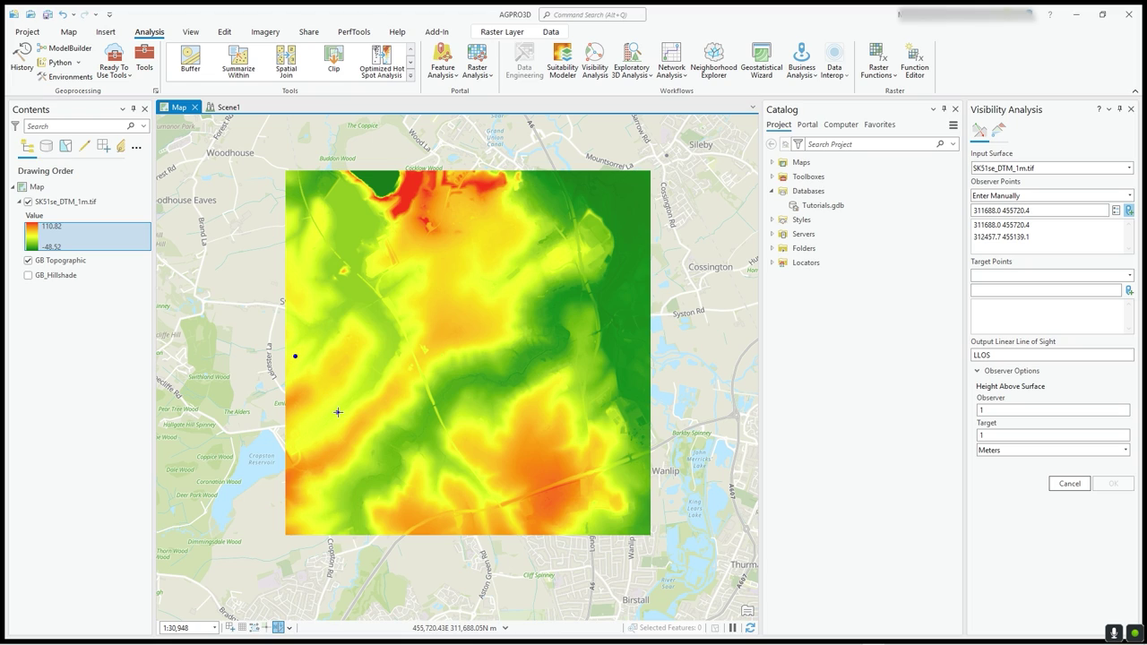
{"action": "left_click", "coordinate": [414, 497]}
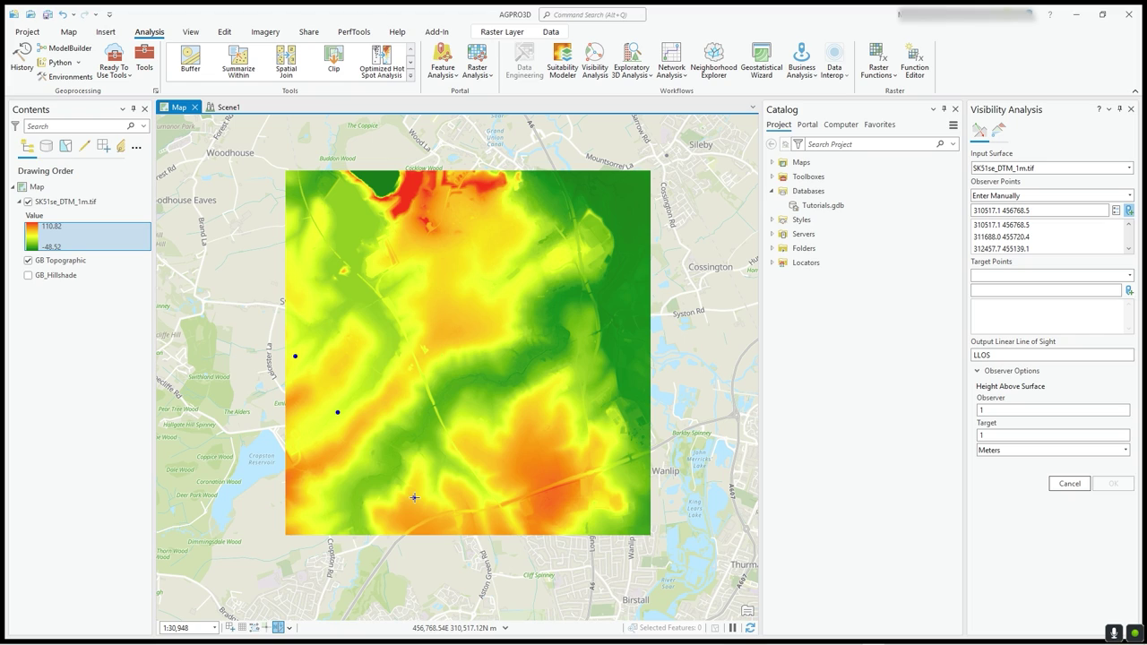
{"action": "left_click", "coordinate": [78, 203]}
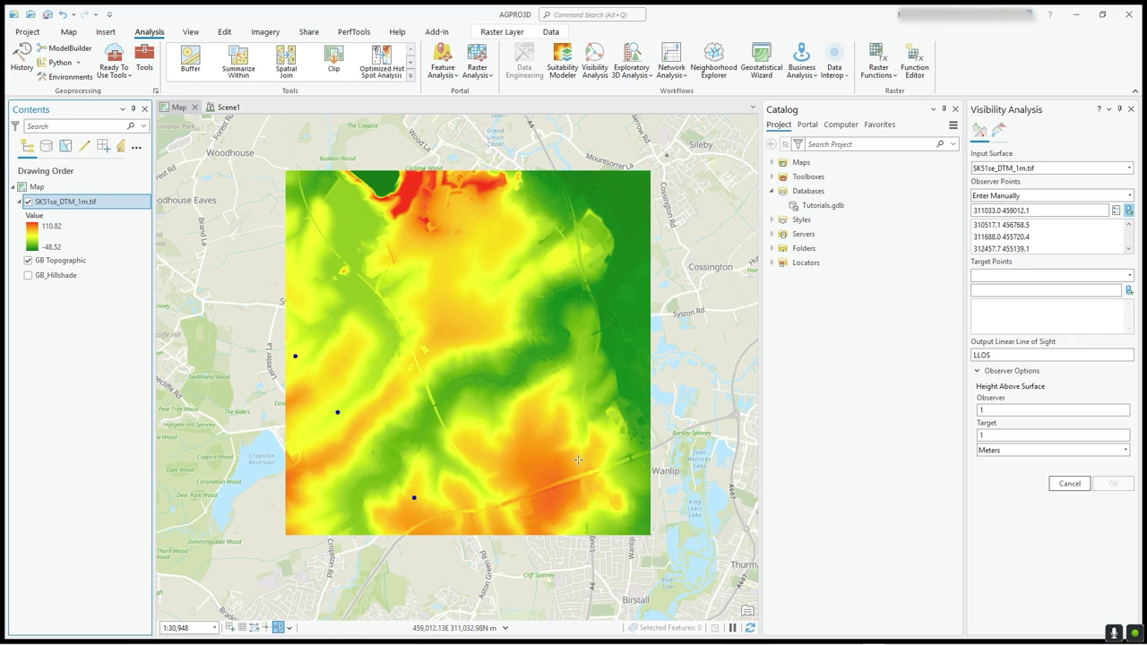
{"action": "left_click", "coordinate": [578, 460]}
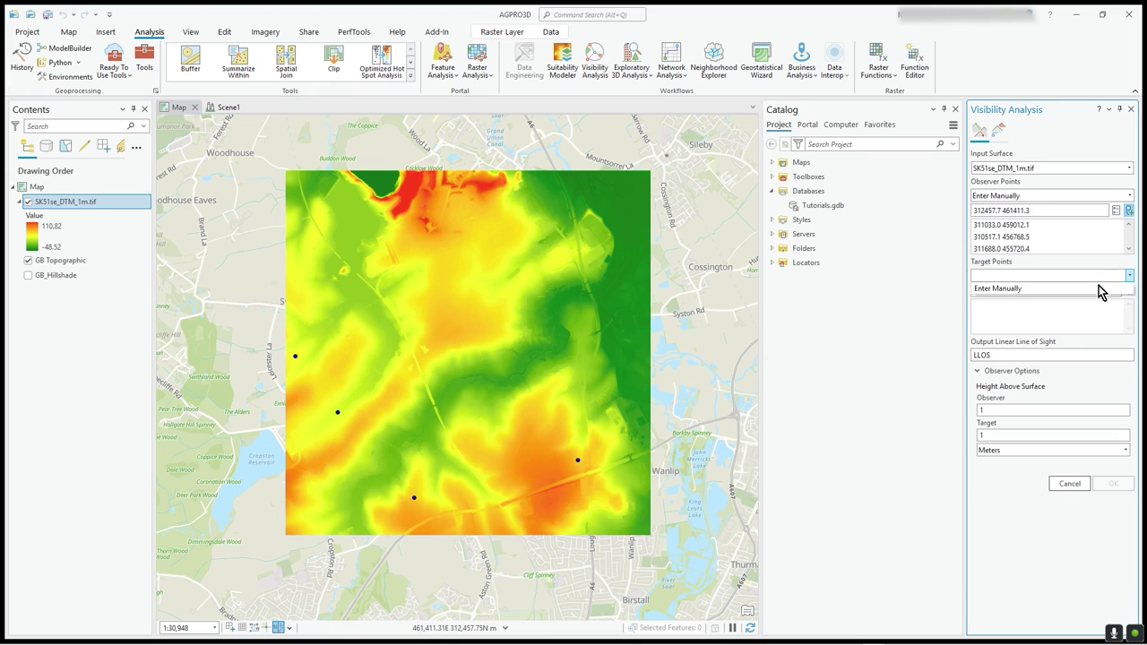
Set the target points to Enter Manually and place four of them from the dark green pit at the raster's northwest to its eastern side
{"action": "left_click", "coordinate": [997, 288]}
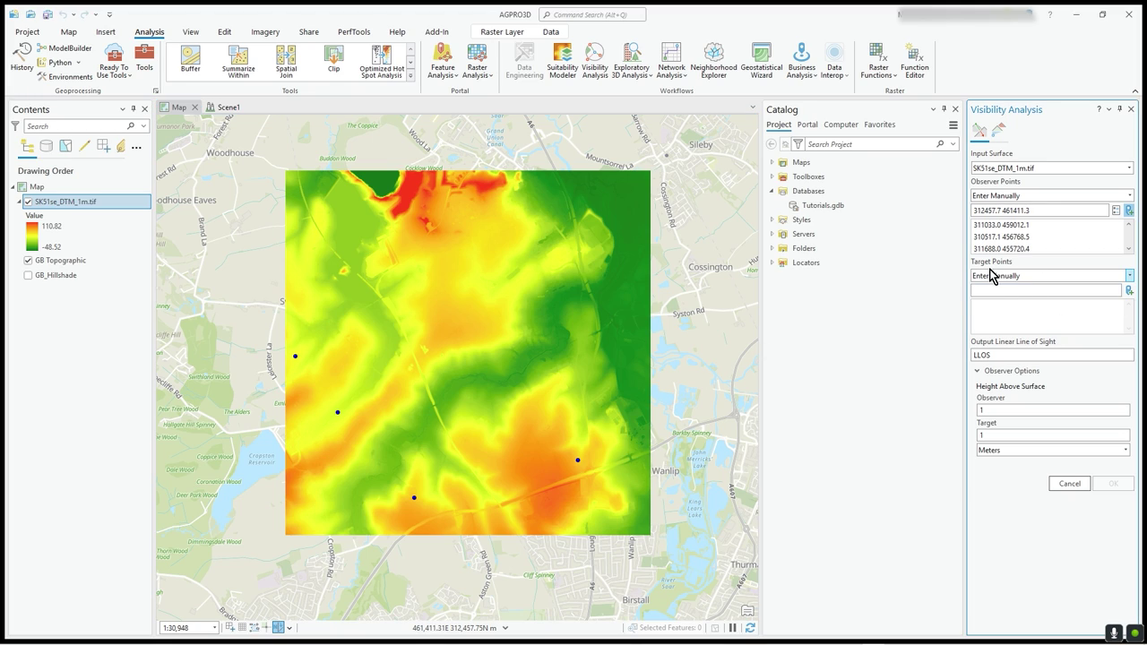
{"action": "left_click", "coordinate": [1129, 291]}
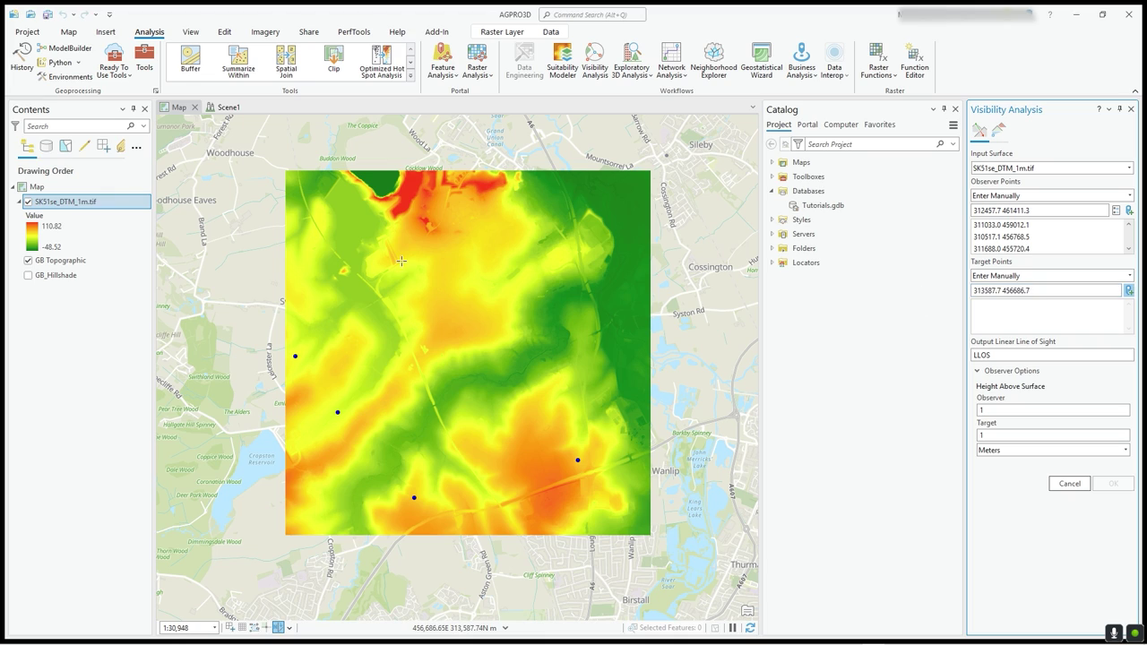
{"action": "left_click", "coordinate": [379, 183]}
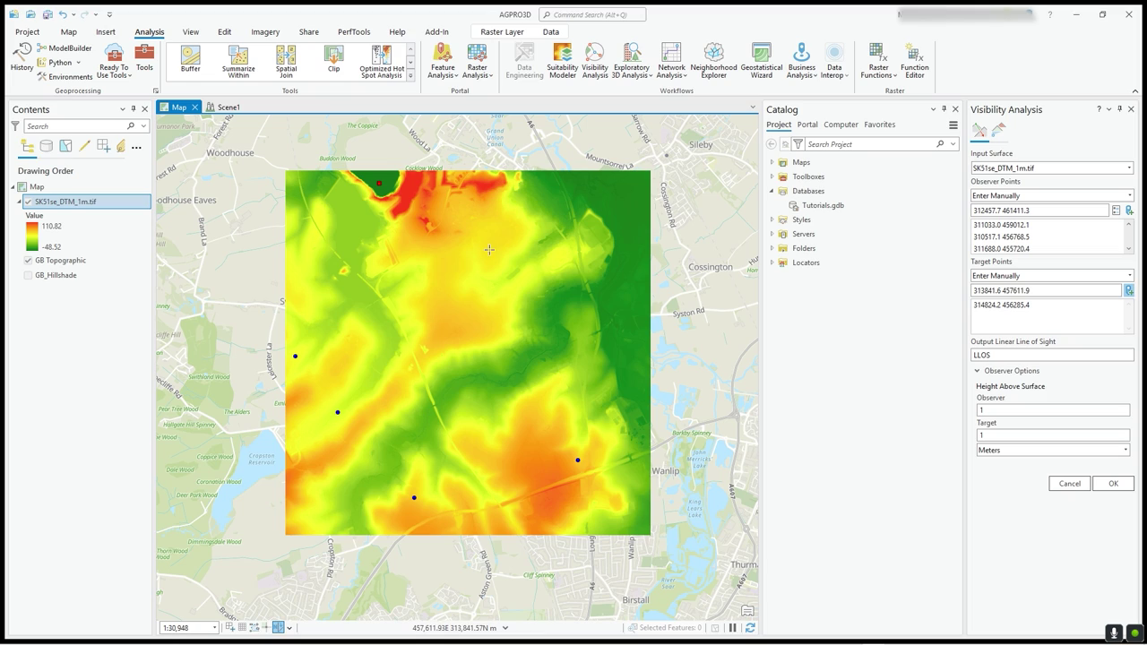
{"action": "left_click", "coordinate": [483, 183]}
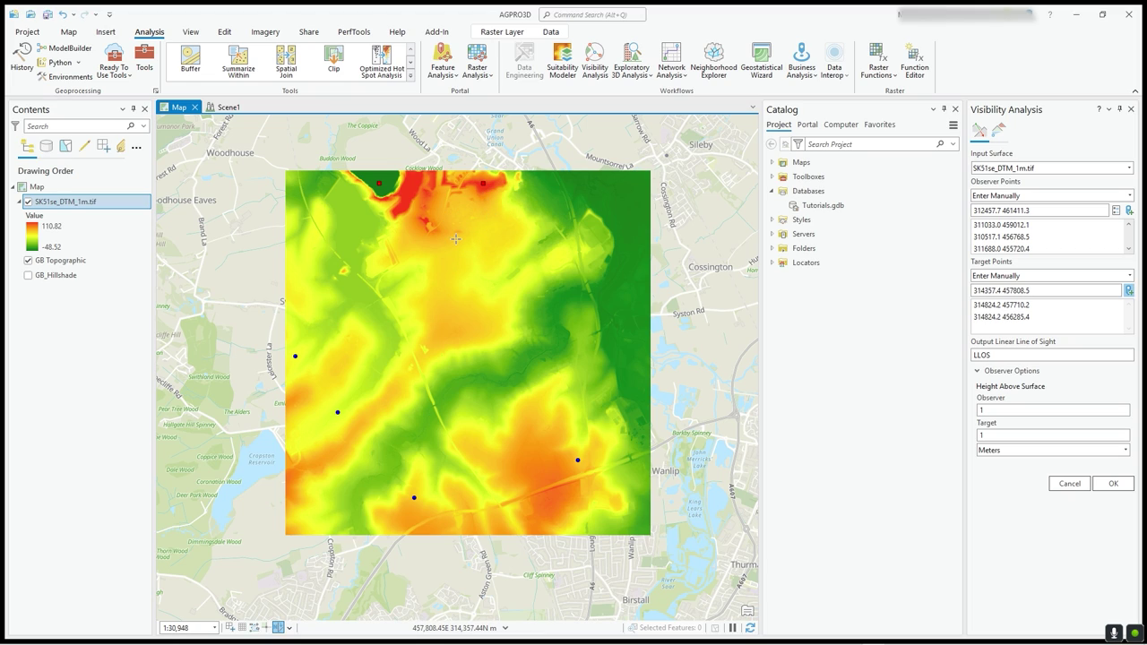
{"action": "left_click", "coordinate": [515, 251]}
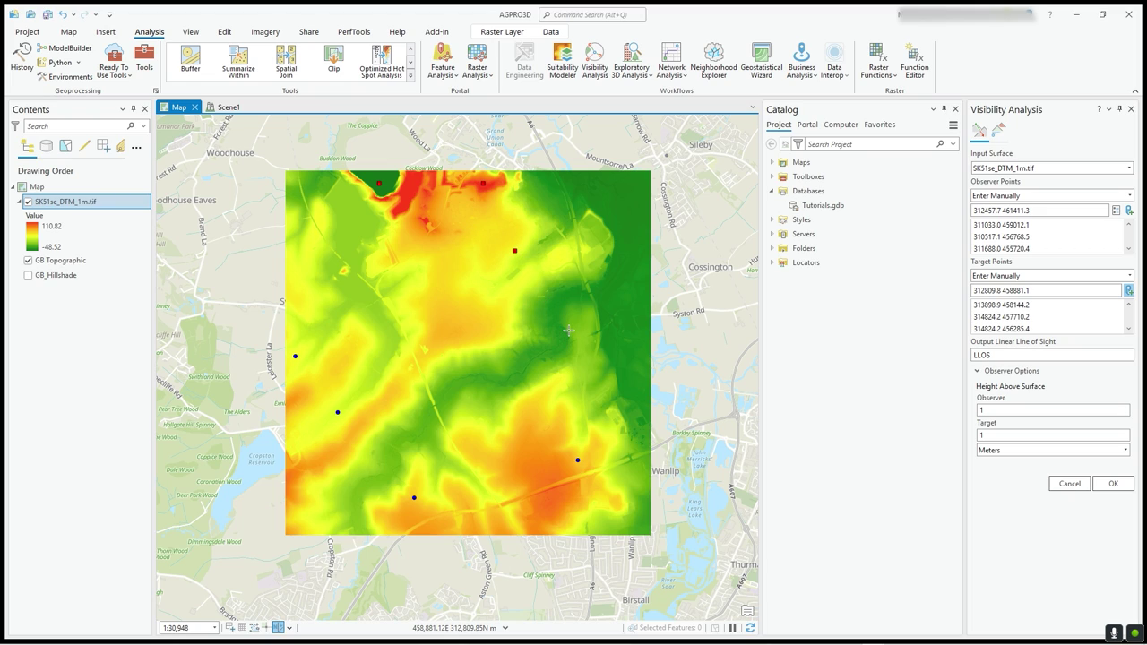
{"action": "left_click", "coordinate": [576, 319]}
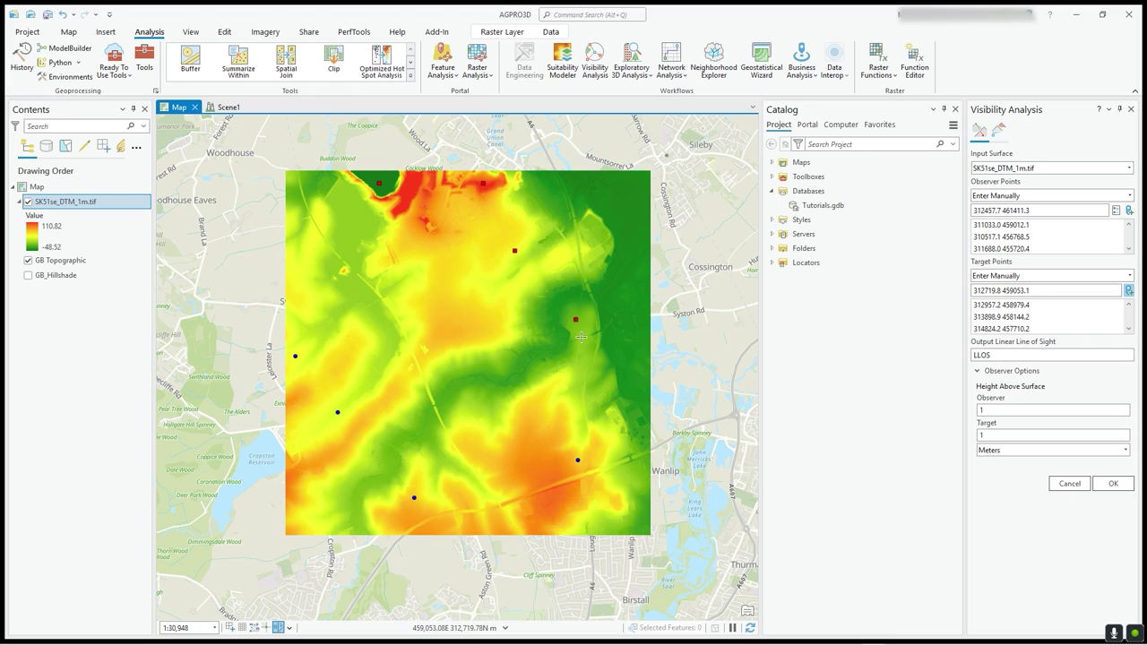
Name the output linear line of sight Tutorial
{"action": "double_click", "coordinate": [999, 354]}
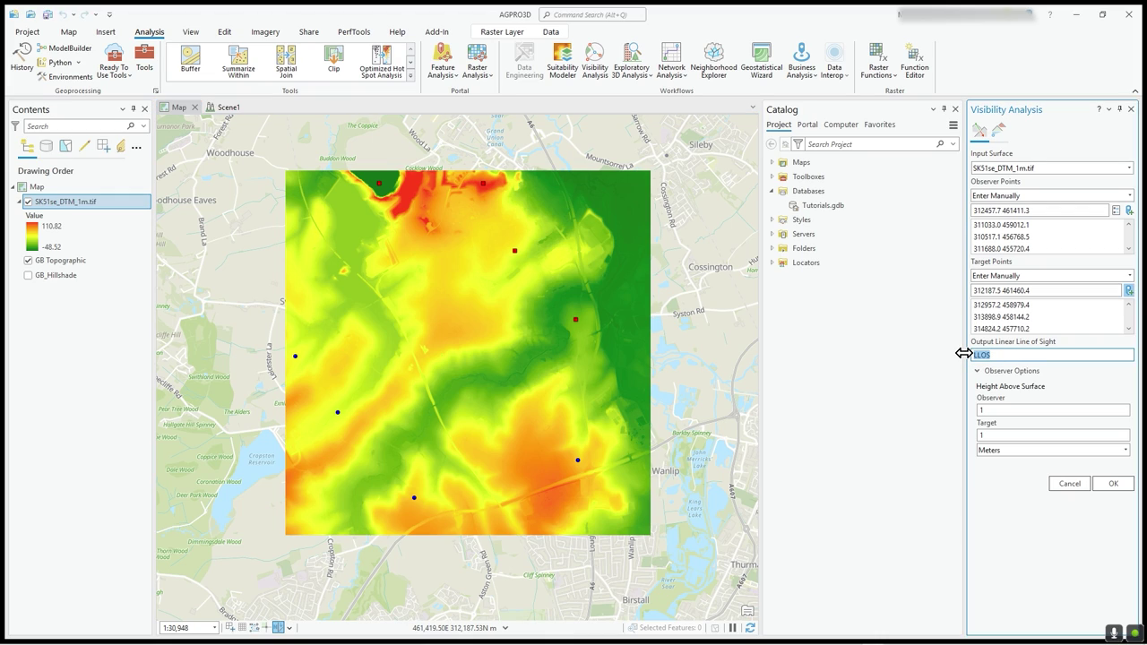
{"action": "type", "text": "TUt"}
{"action": "type", "text": "torial"}
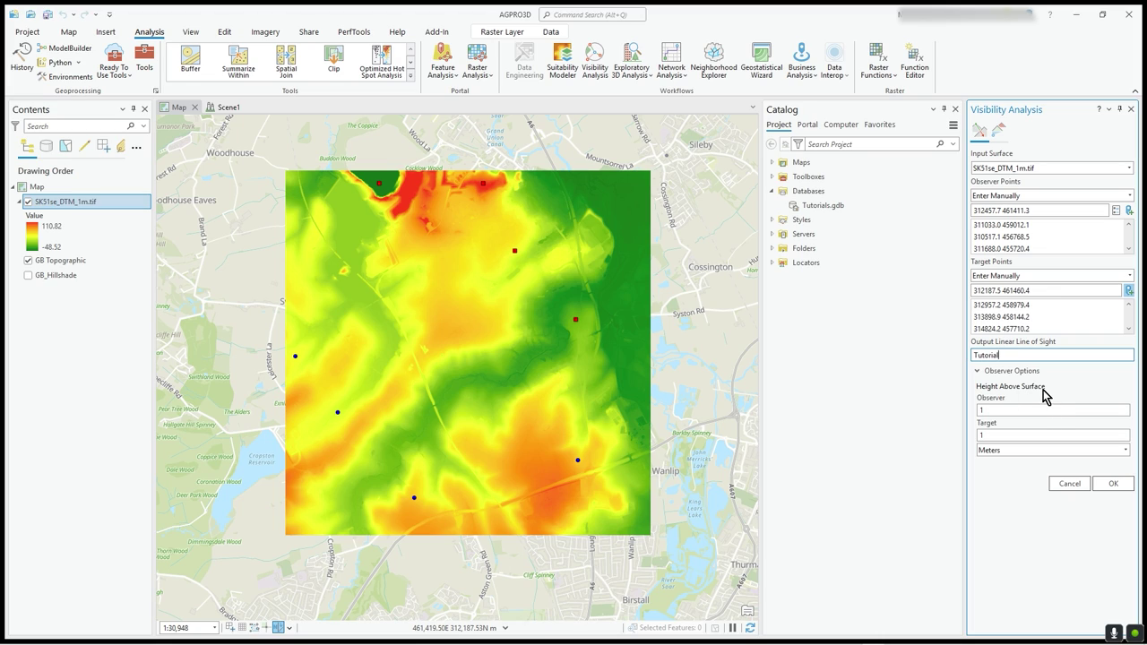
Run the visibility analysis with observer and target heights of 1 meter above the surface, and close the tool
{"action": "left_click", "coordinate": [999, 409]}
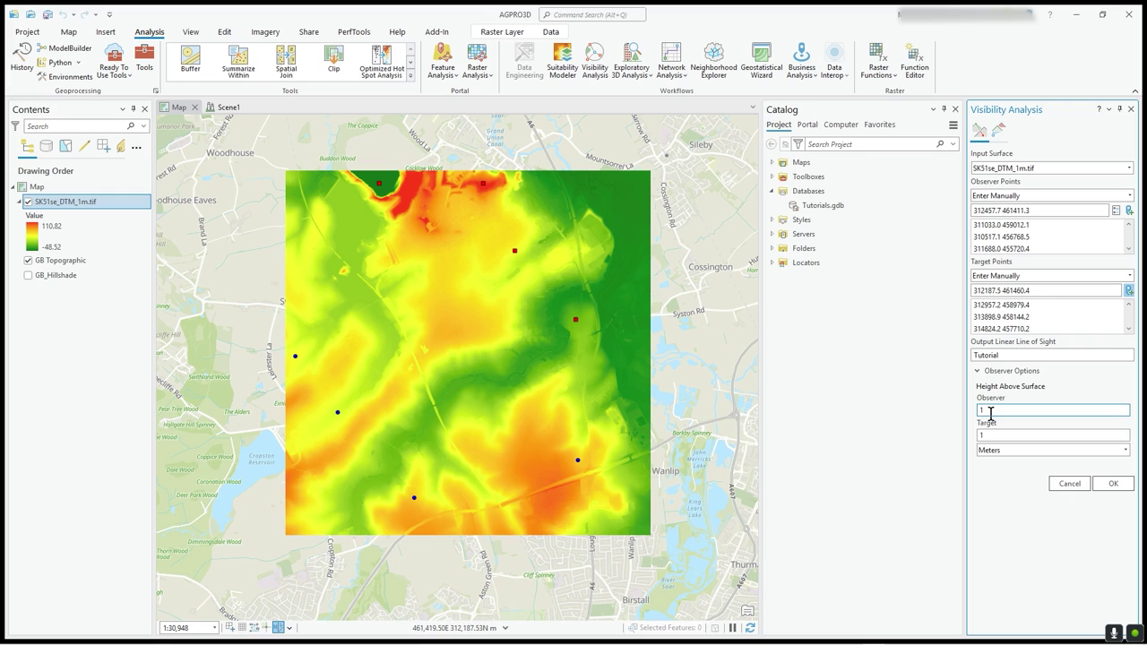
{"action": "left_click", "coordinate": [992, 433]}
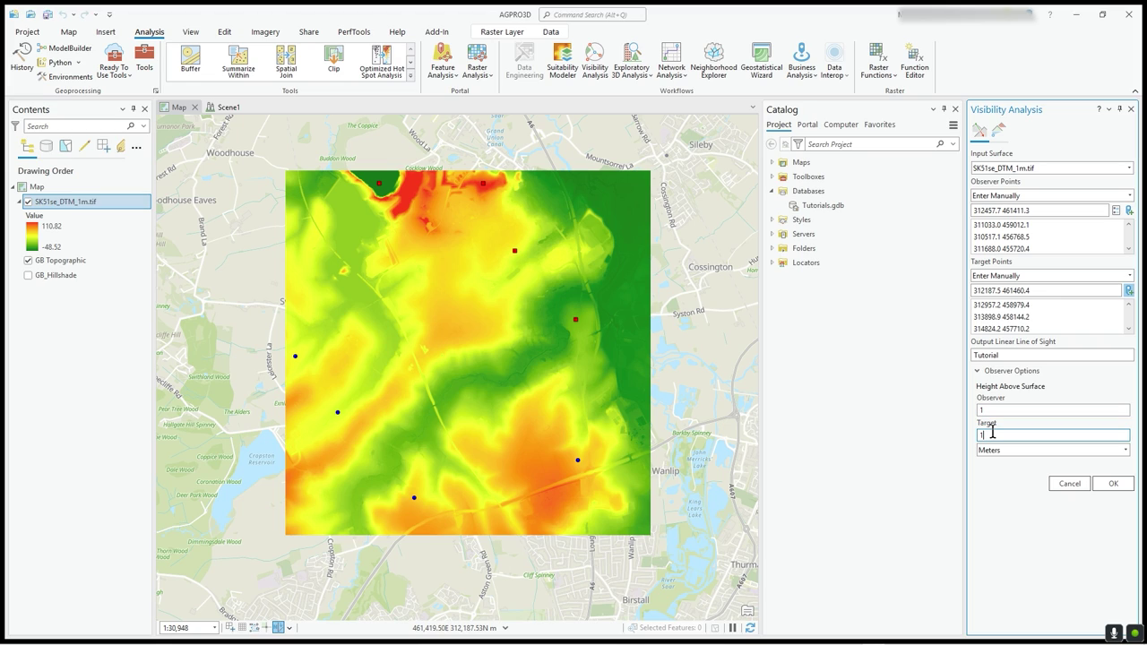
{"action": "left_click", "coordinate": [1022, 450]}
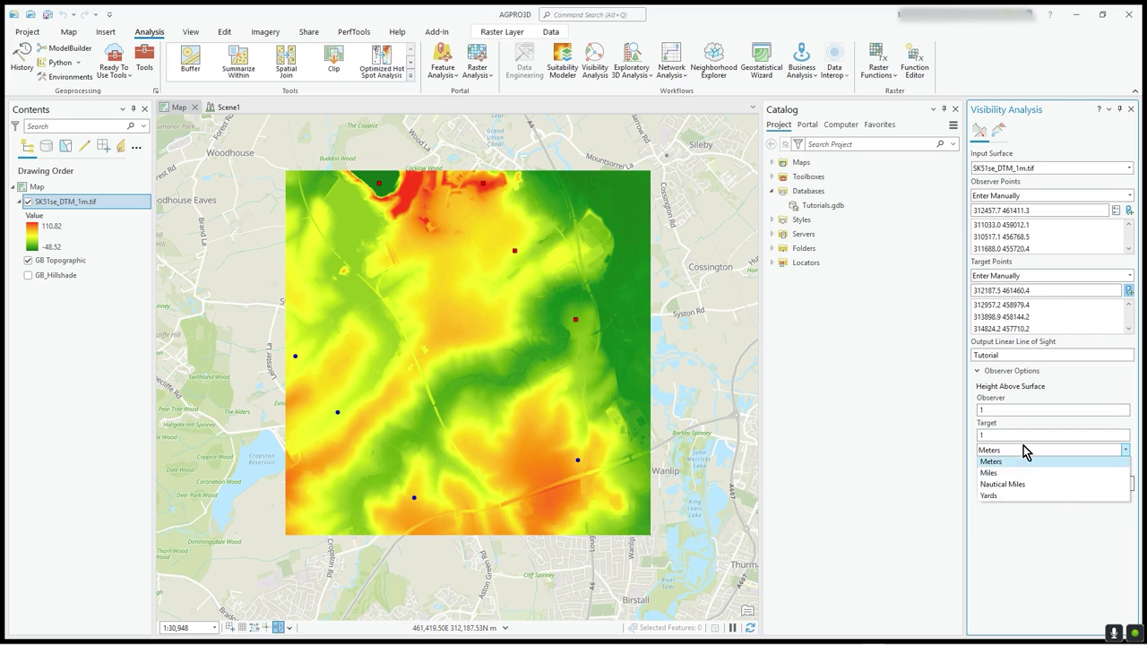
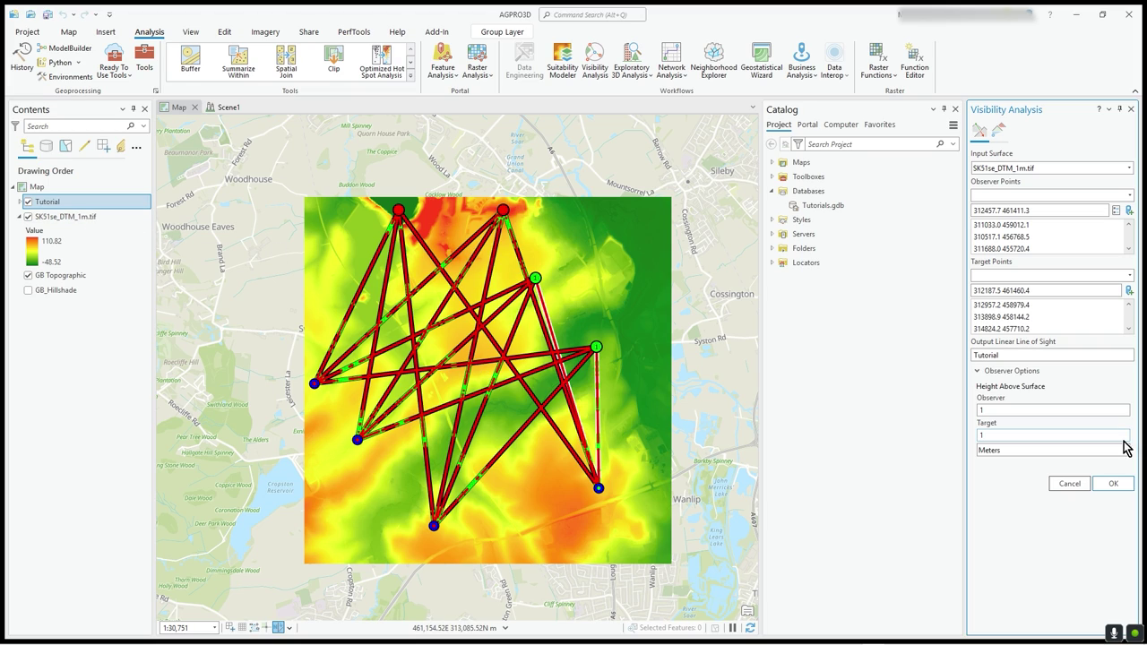
{"action": "left_click", "coordinate": [1070, 485]}
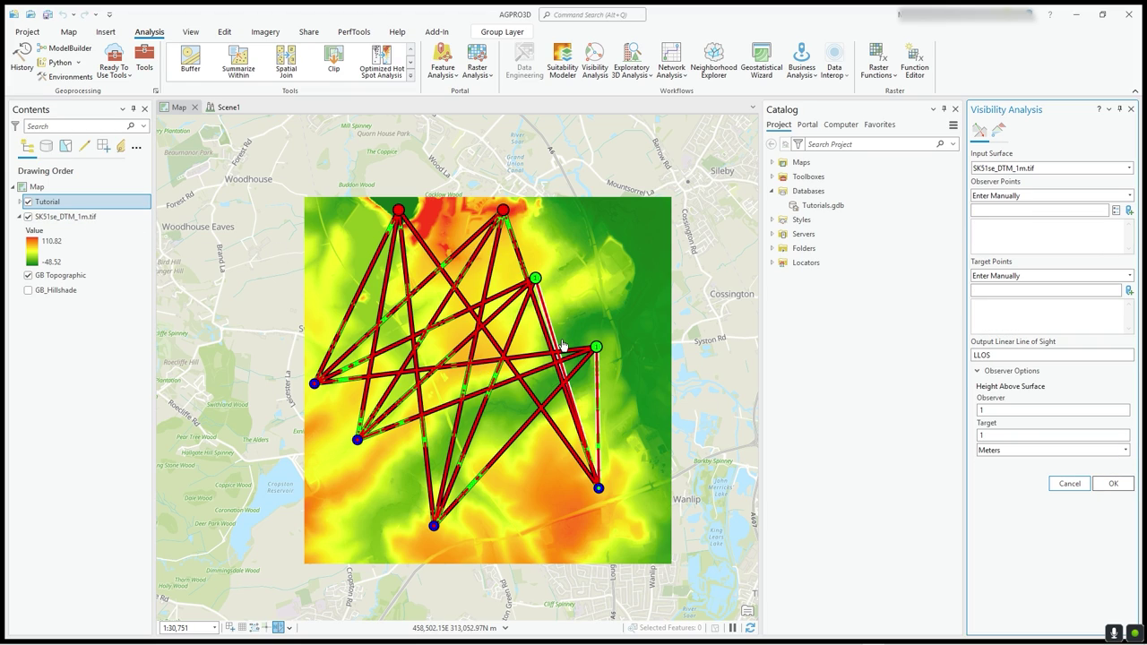
{"action": "left_click", "coordinate": [1066, 486]}
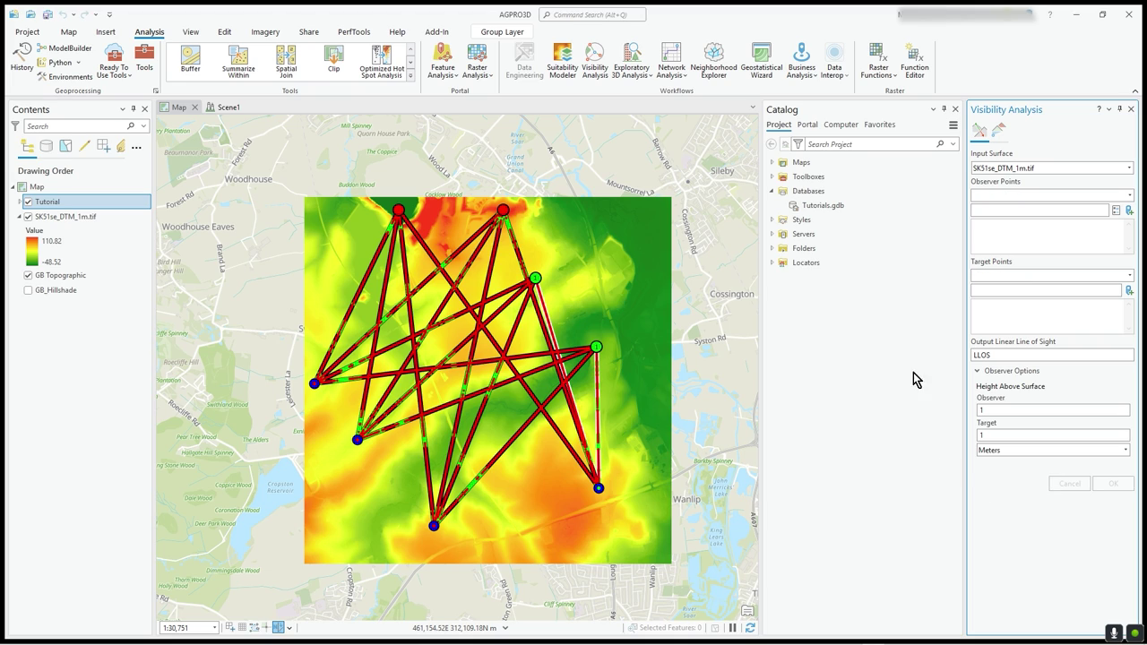
{"action": "left_click", "coordinate": [1131, 108]}
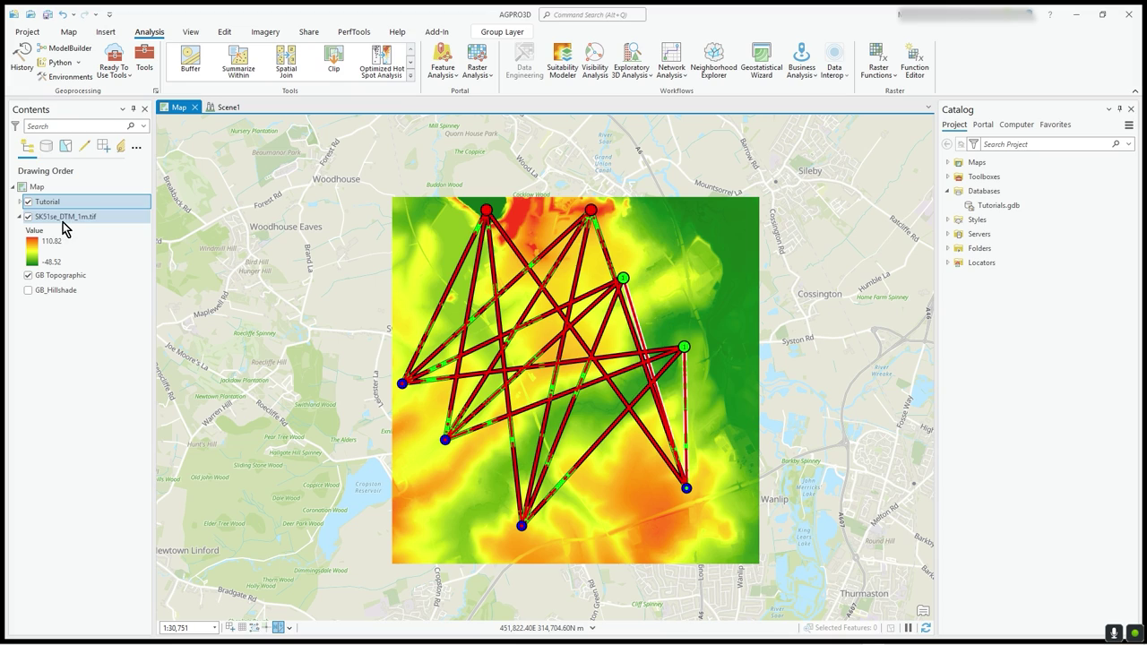
Expand the Tutorial group layer and review its observers, targets, output and sight lines layers
{"action": "left_click", "coordinate": [20, 203]}
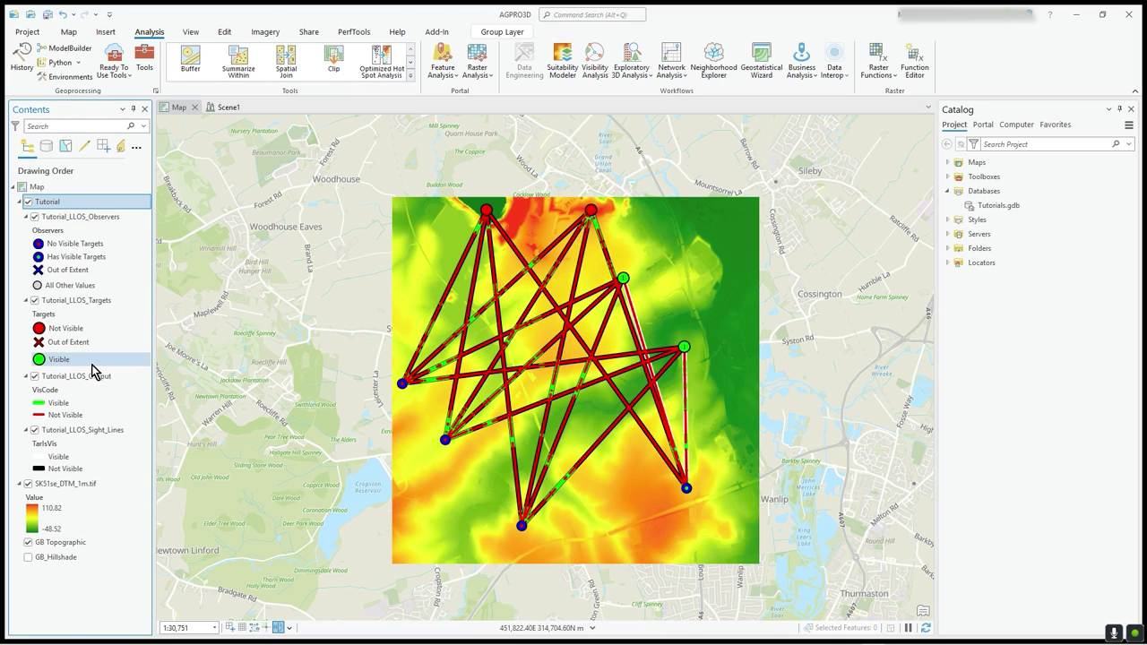
{"action": "left_click", "coordinate": [68, 221]}
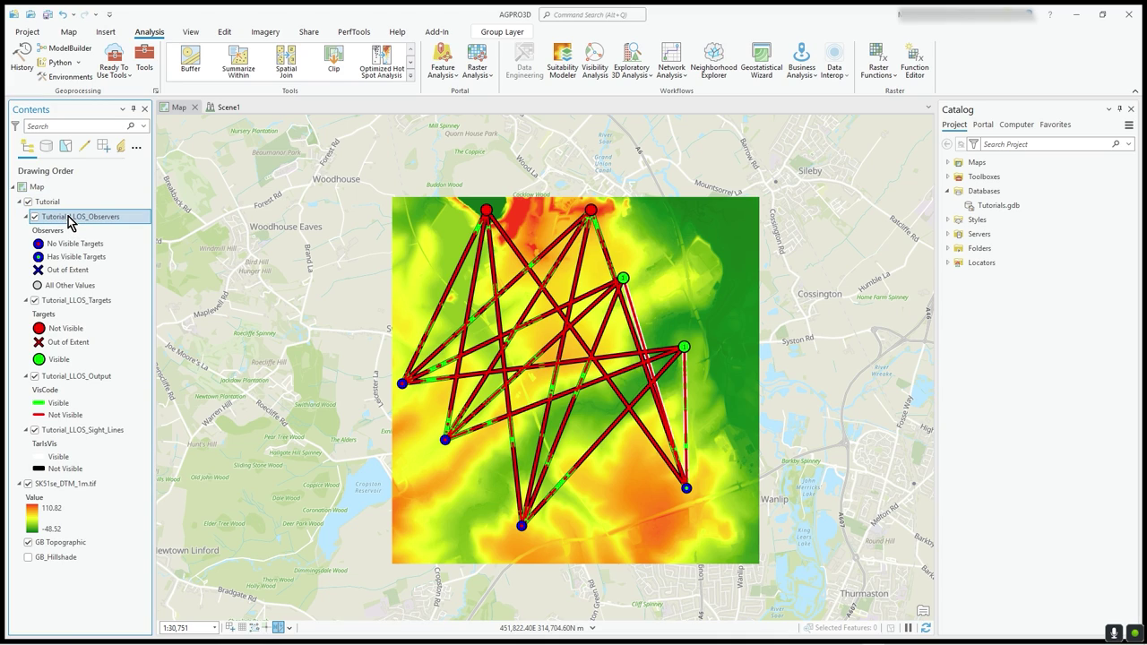
{"action": "left_click", "coordinate": [83, 303]}
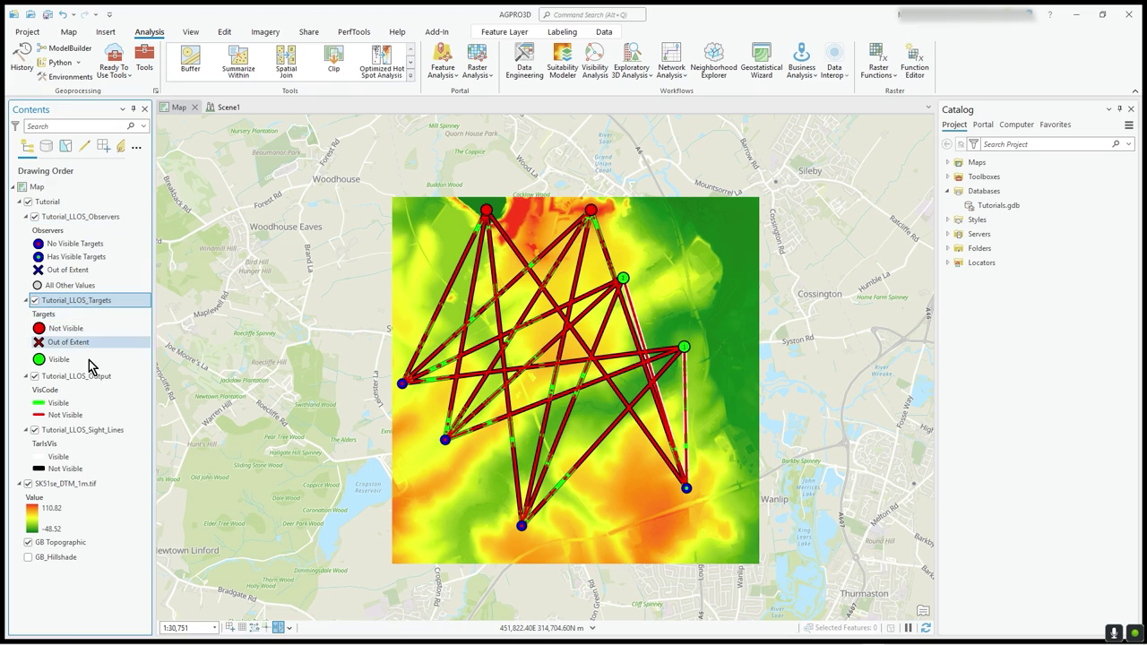
{"action": "left_click", "coordinate": [93, 380]}
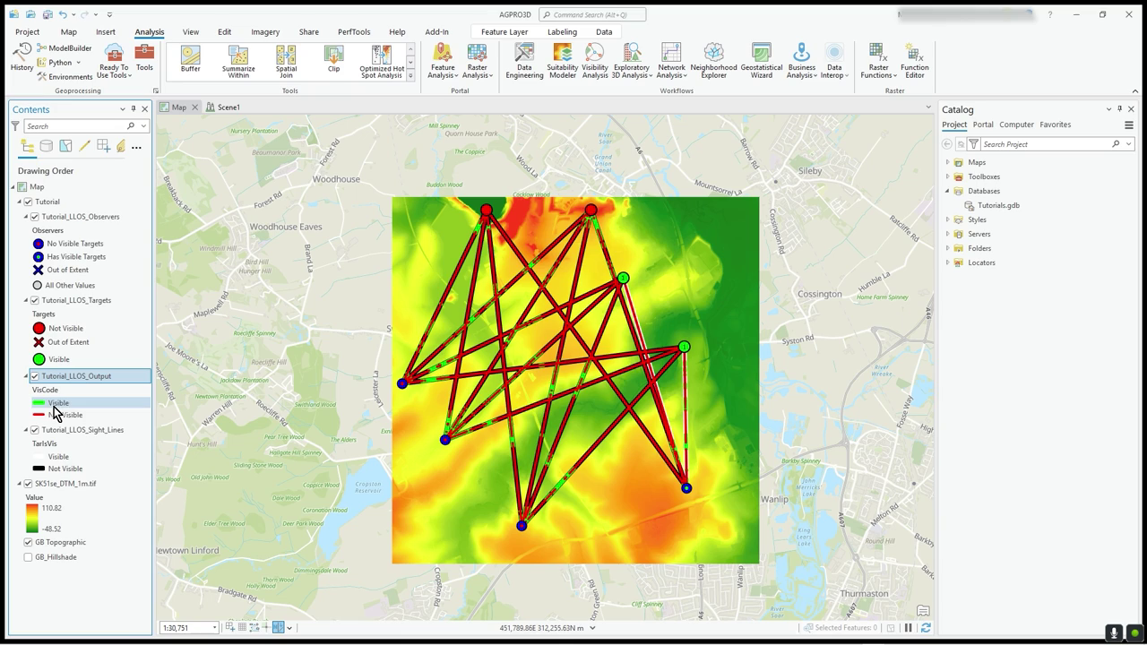
{"action": "left_click", "coordinate": [78, 432]}
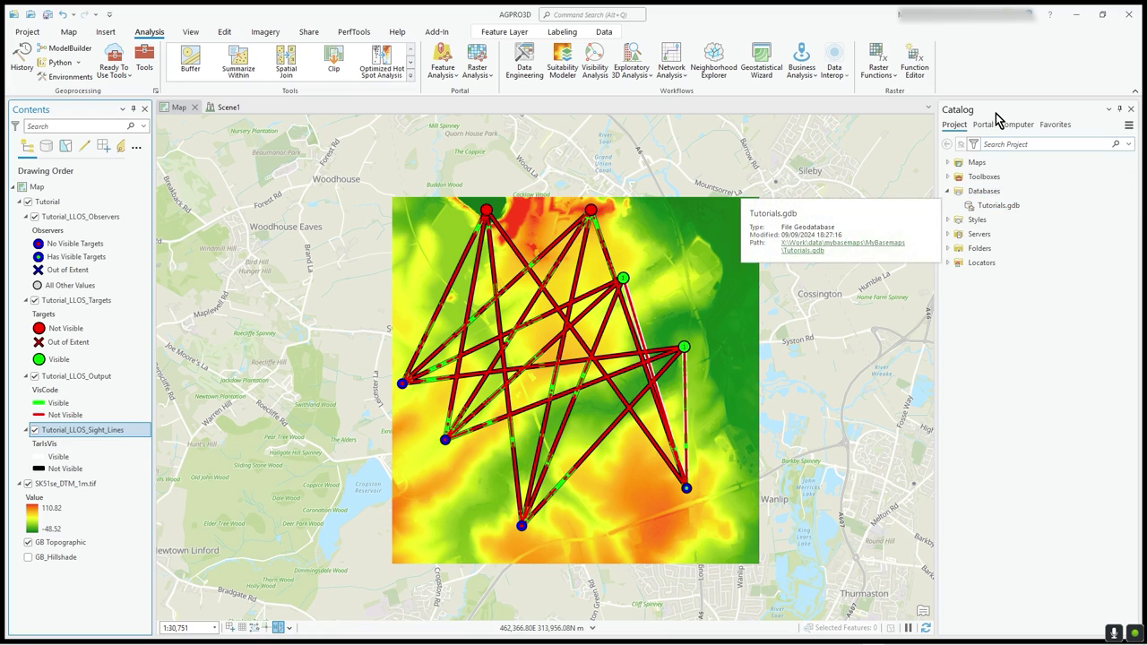
Refresh the project's Databases folder in the catalog
{"action": "right_click", "coordinate": [988, 209]}
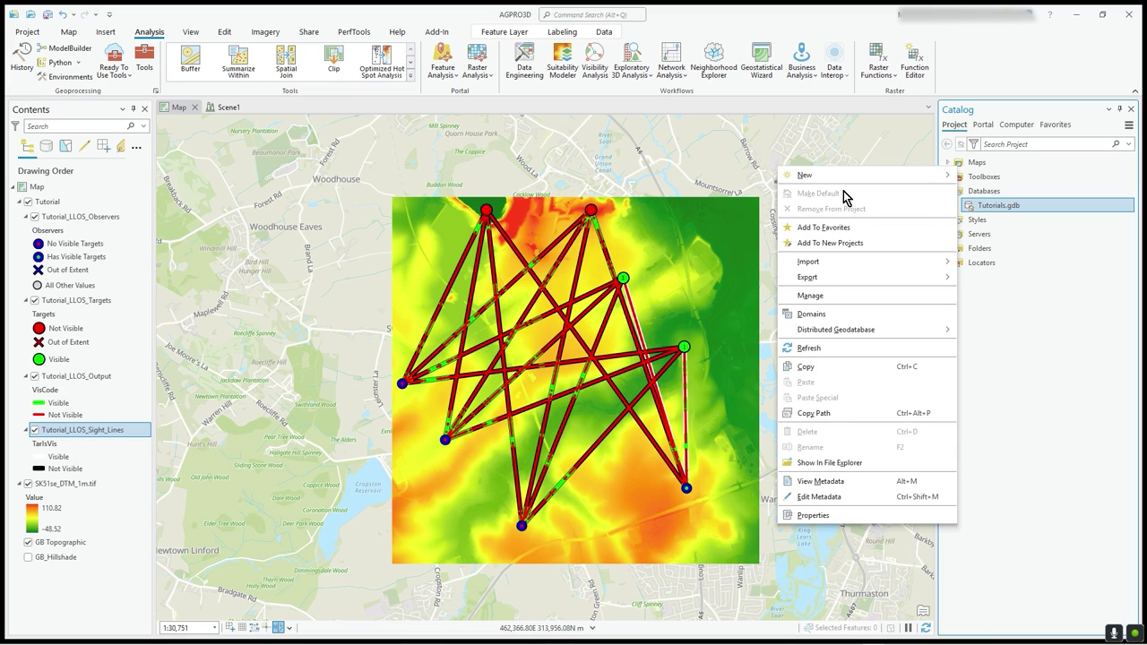
{"action": "left_click", "coordinate": [1024, 353]}
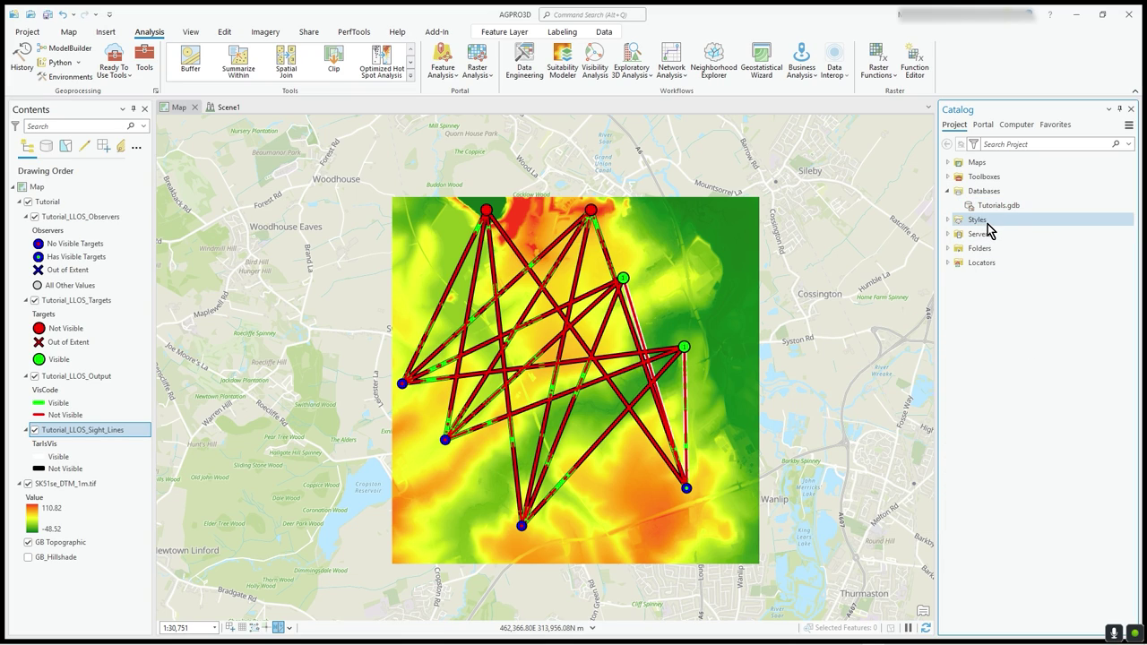
{"action": "left_click", "coordinate": [979, 211]}
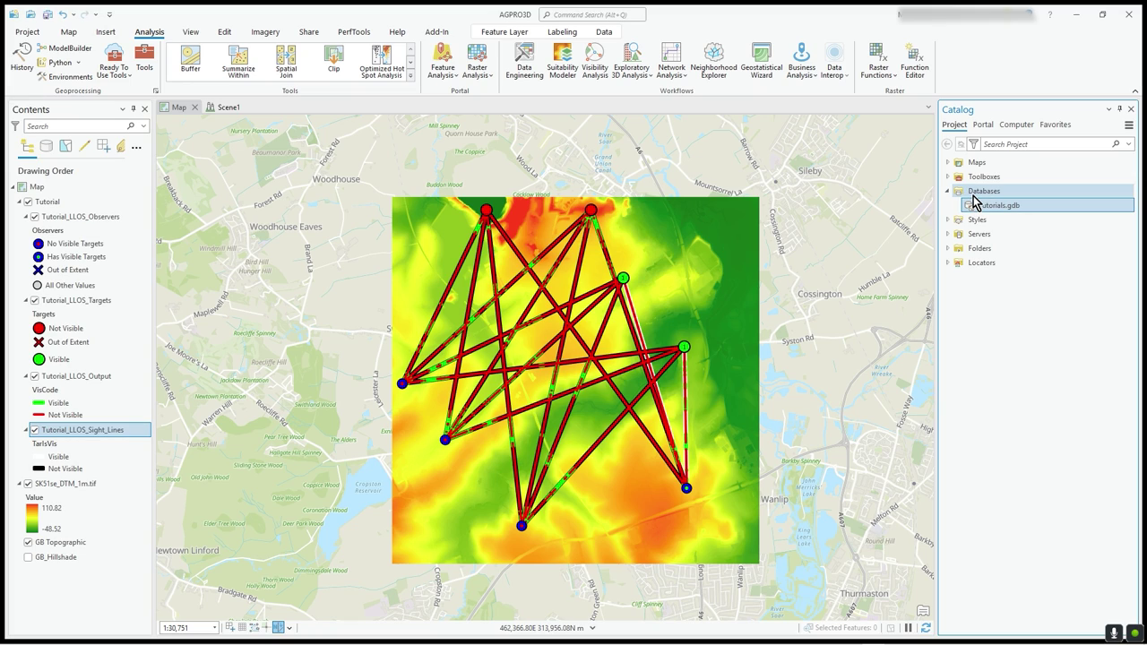
{"action": "right_click", "coordinate": [981, 191]}
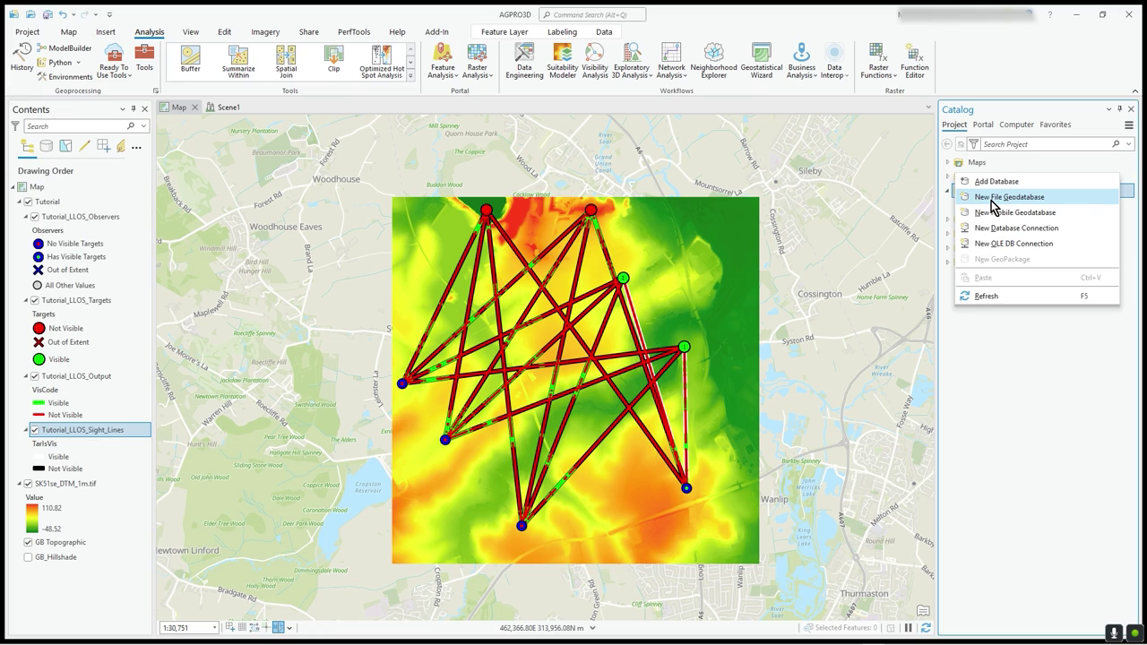
{"action": "left_click", "coordinate": [987, 296]}
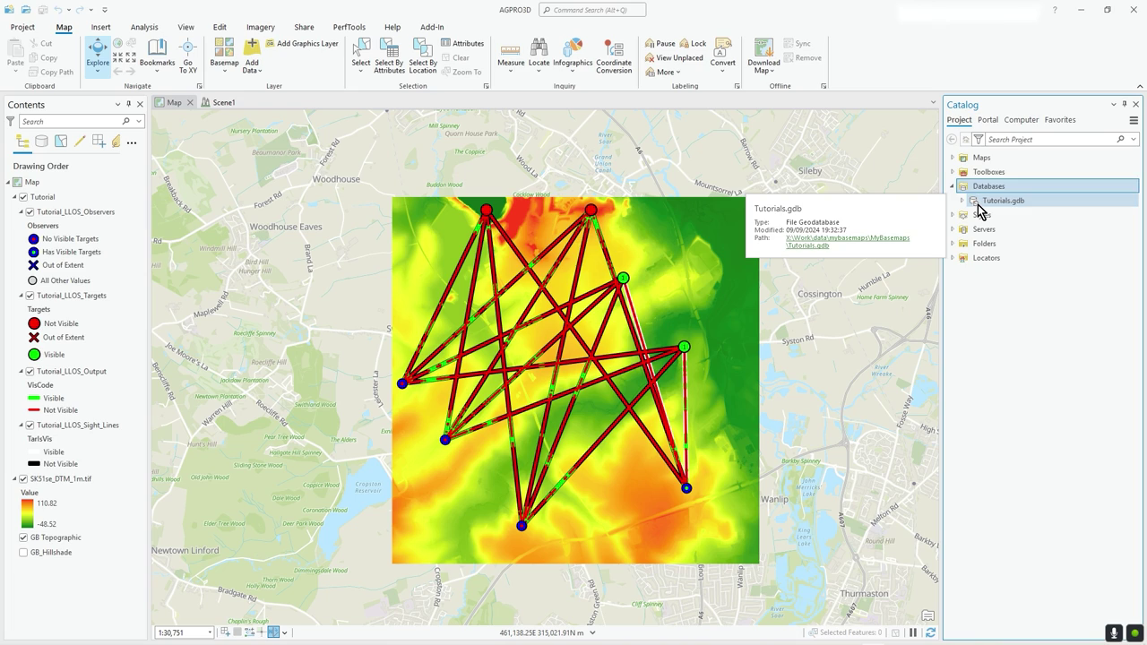
Look through the Tutorial feature dataset in Tutorials.gdb, and close the Catalog pane
{"action": "left_click", "coordinate": [982, 204]}
{"action": "double_click", "coordinate": [977, 204]}
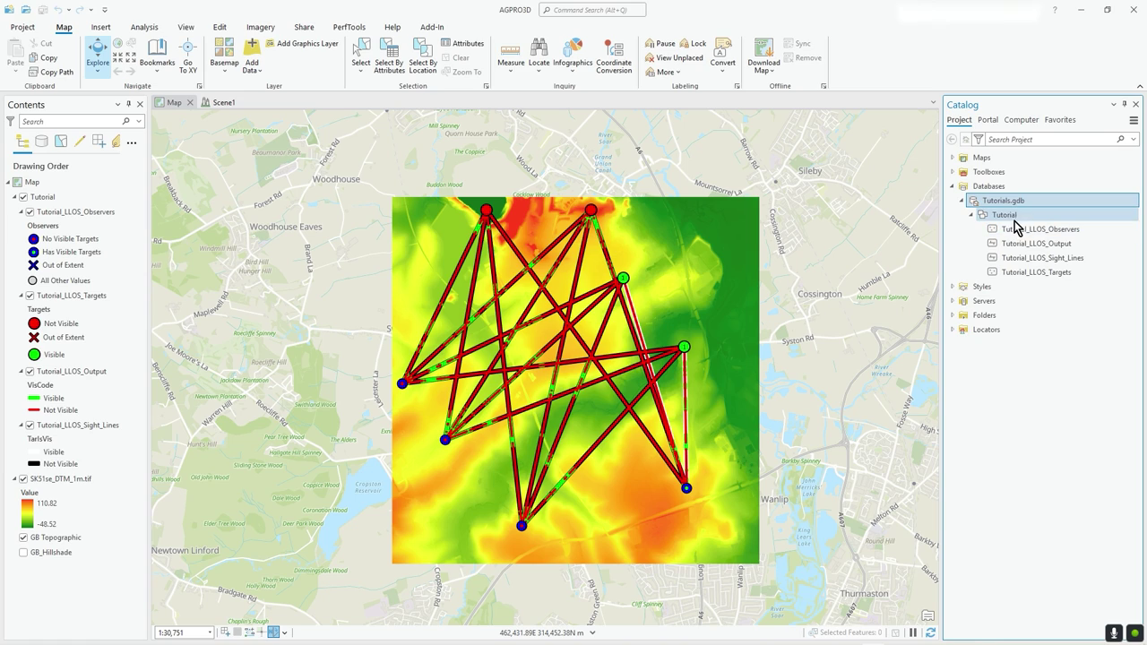
{"action": "mouse_move", "coordinate": [1006, 231]}
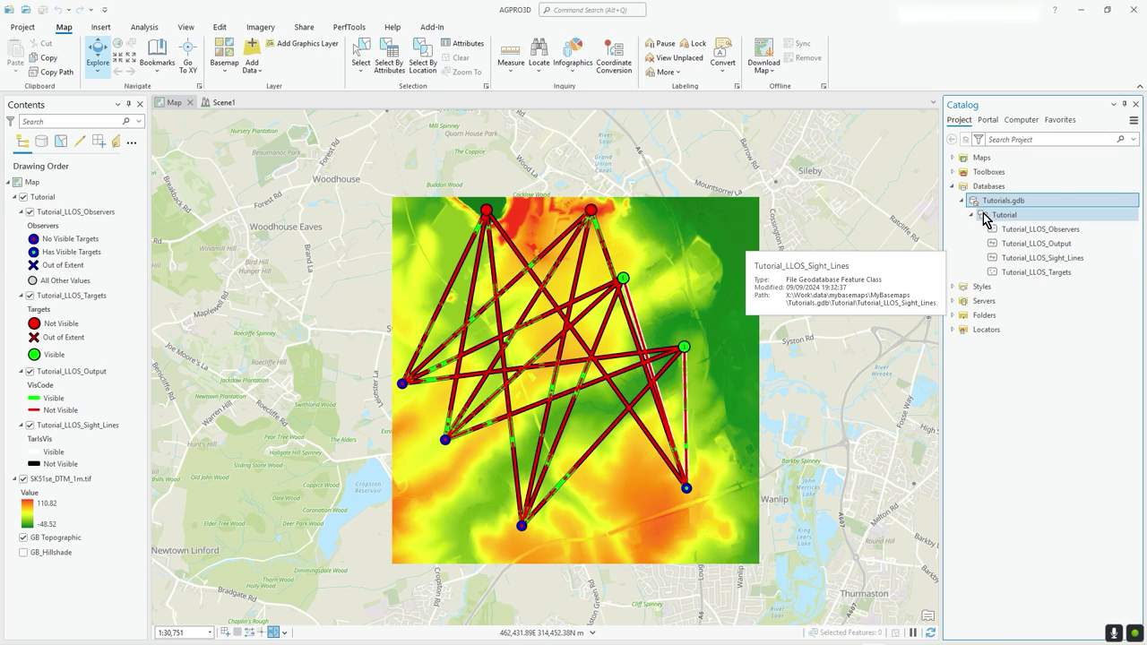
{"action": "left_click", "coordinate": [961, 200]}
{"action": "left_click", "coordinate": [1136, 104]}
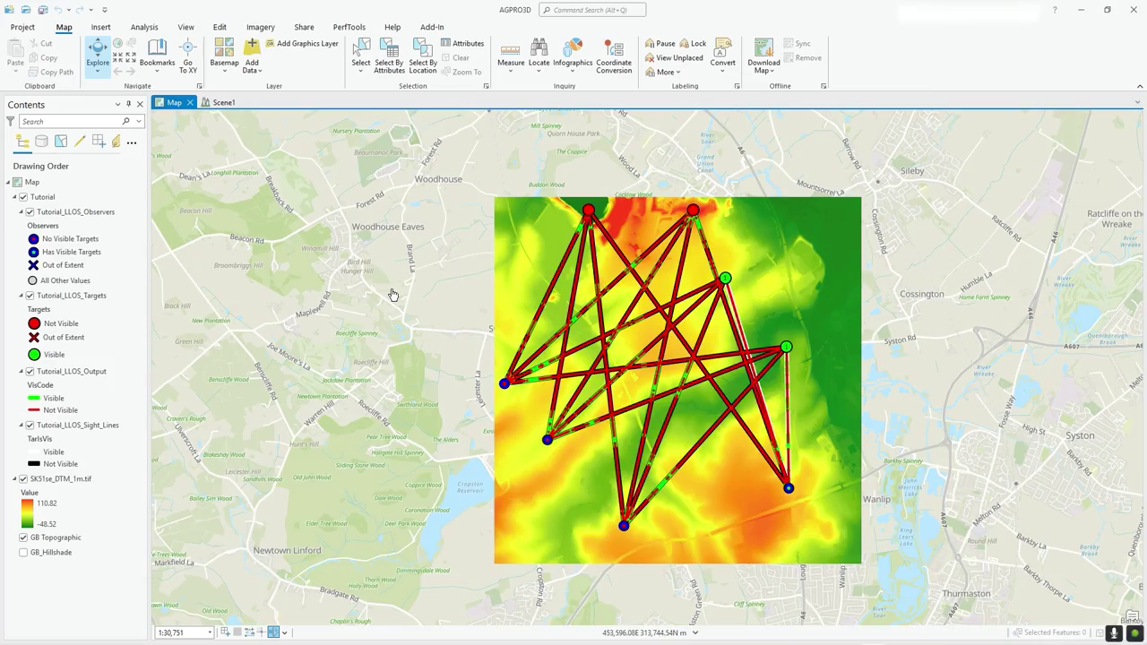
Examine the sight lines on the map against the Has Visible Targets symbol and the Tutorial_LLOS_Targets layer
{"action": "scroll", "coordinate": [581, 366], "scroll_direction": "up", "scroll_amount": 2}
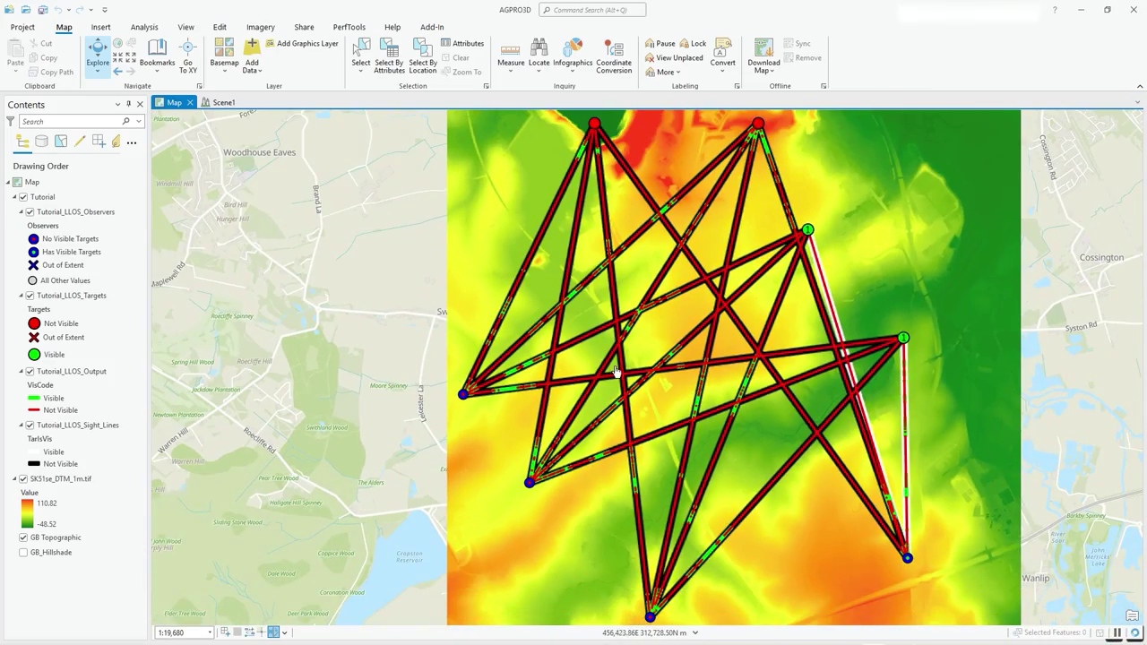
{"action": "scroll", "coordinate": [617, 372], "scroll_direction": "down", "scroll_amount": 2}
{"action": "left_click_drag", "start_coordinate": [906, 311], "coordinate": [742, 302]}
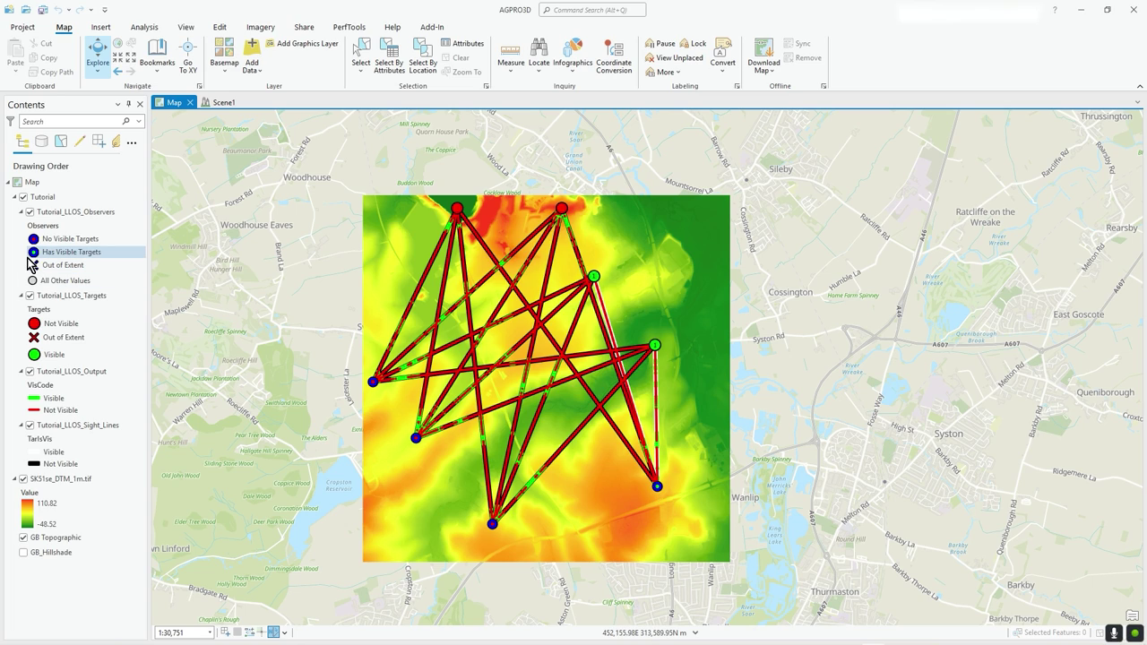
{"action": "left_click", "coordinate": [59, 252]}
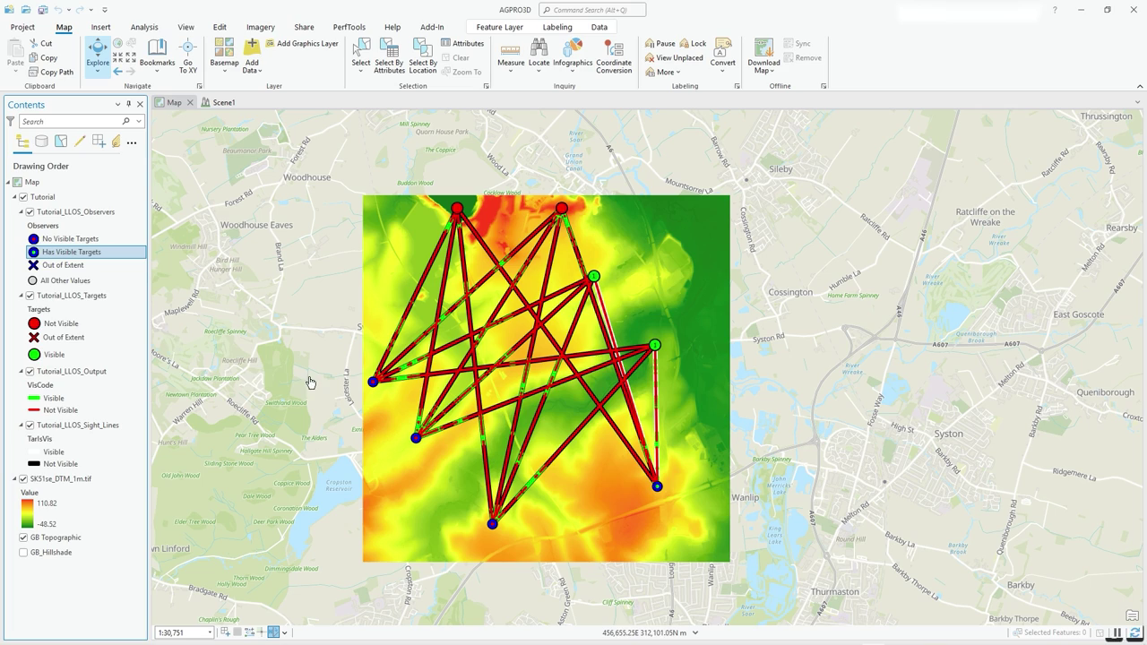
{"action": "left_click", "coordinate": [61, 296]}
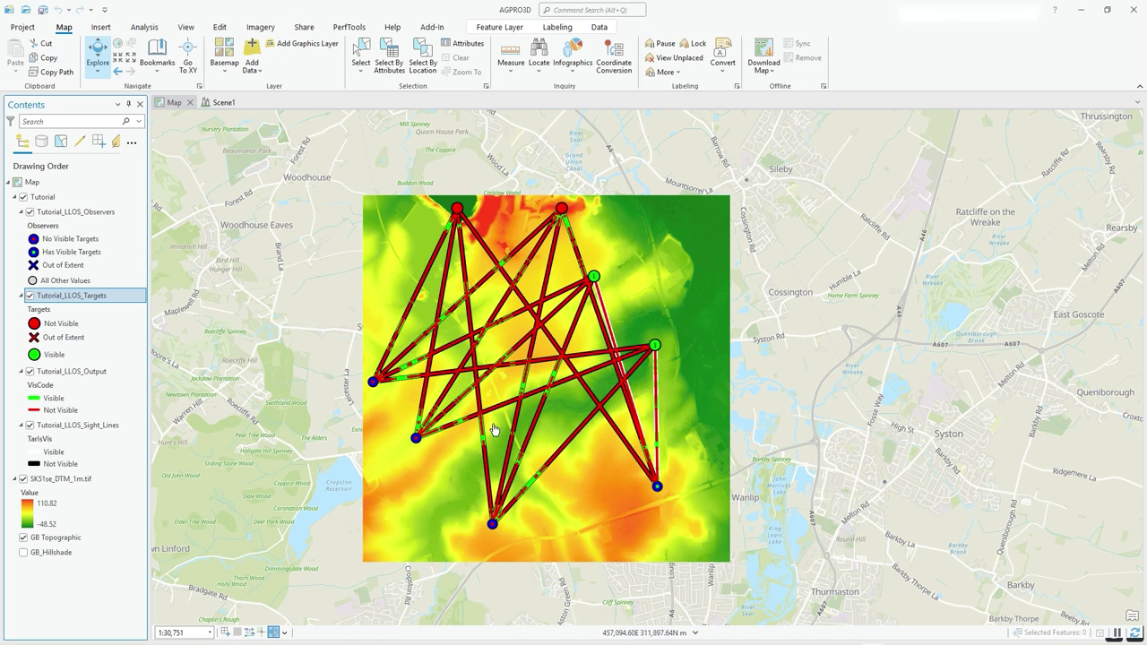
Inspect the attributes of the northern visible target point, including its offset, number of observers and Z, and close the pop-up
{"action": "left_click", "coordinate": [596, 281]}
{"action": "left_click", "coordinate": [596, 281]}
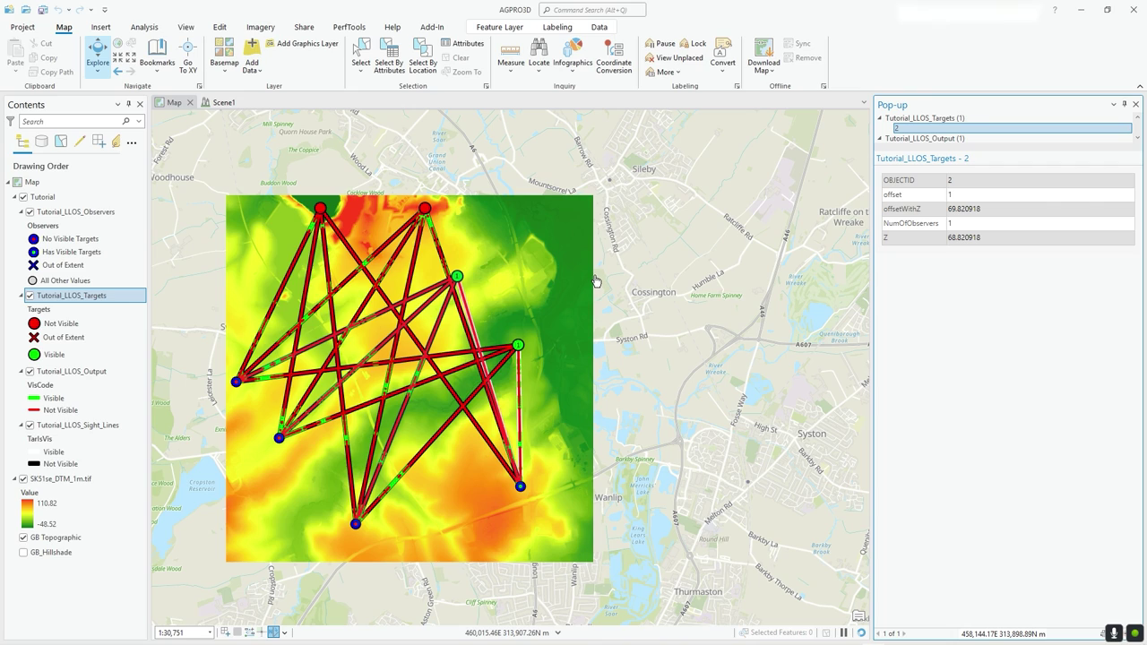
{"action": "double_click", "coordinate": [957, 224]}
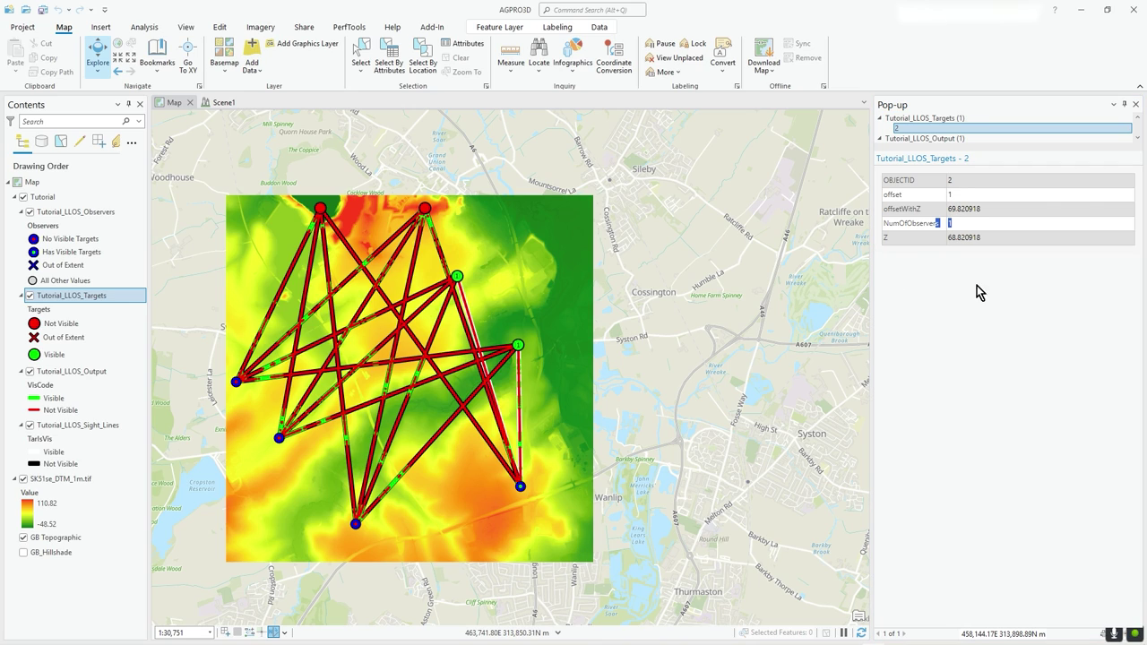
{"action": "left_click", "coordinate": [990, 243]}
{"action": "double_click", "coordinate": [968, 235]}
{"action": "left_click_drag", "start_coordinate": [985, 218], "coordinate": [951, 201]}
{"action": "left_click", "coordinate": [947, 263]}
{"action": "left_click", "coordinate": [1137, 106]}
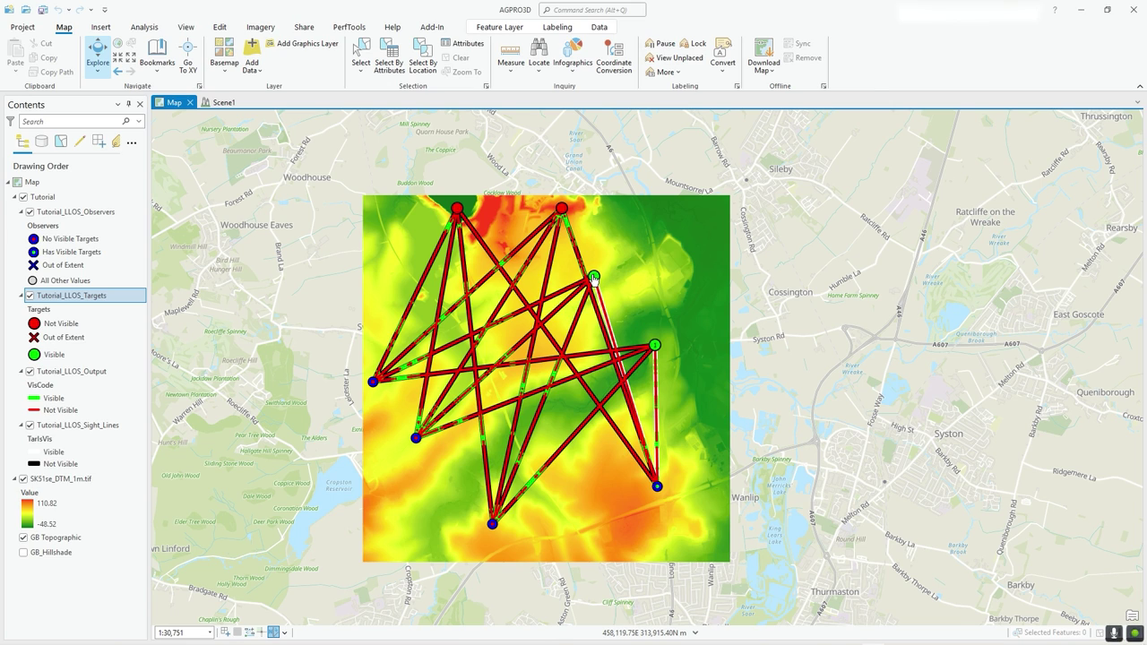
{"action": "left_click", "coordinate": [594, 280]}
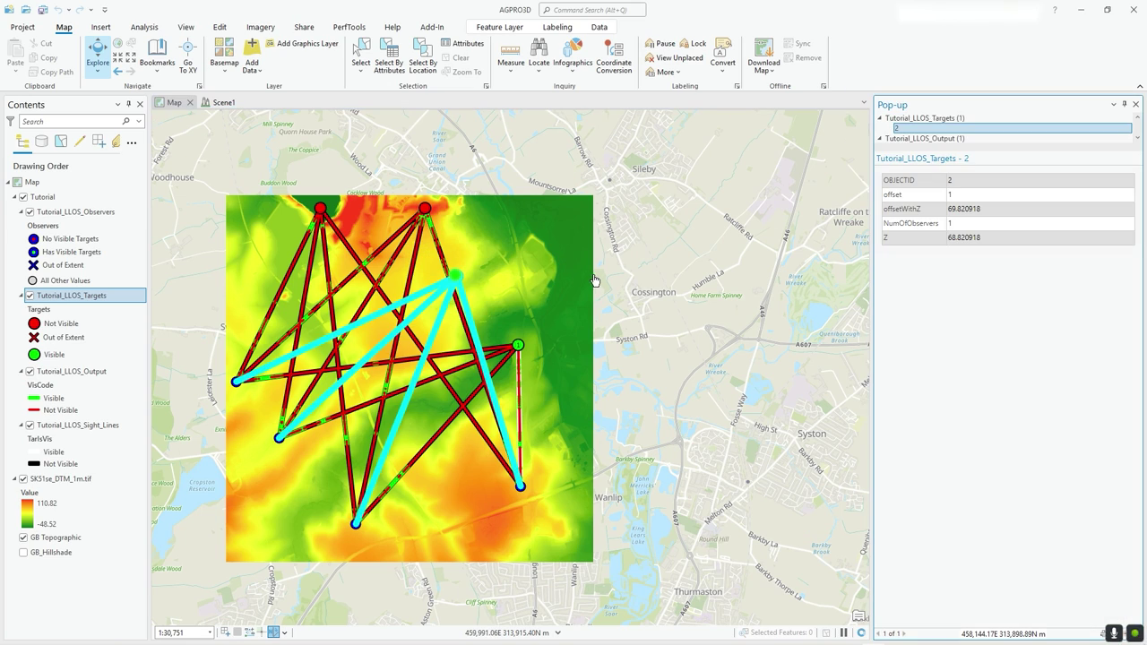
{"action": "left_click", "coordinate": [1135, 105]}
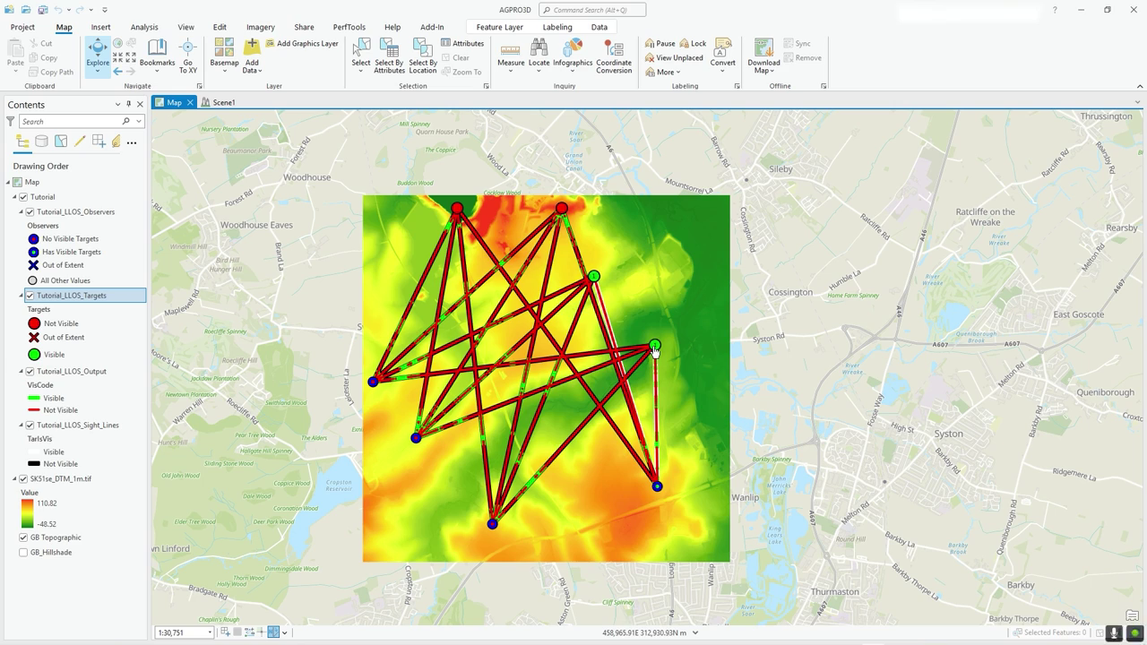
Hide the Tutorial_LLOS_Observers, Tutorial_LLOS_Targets and SK51se_DTM_1m.tif layers
{"action": "left_click", "coordinate": [59, 375]}
{"action": "left_click", "coordinate": [29, 212]}
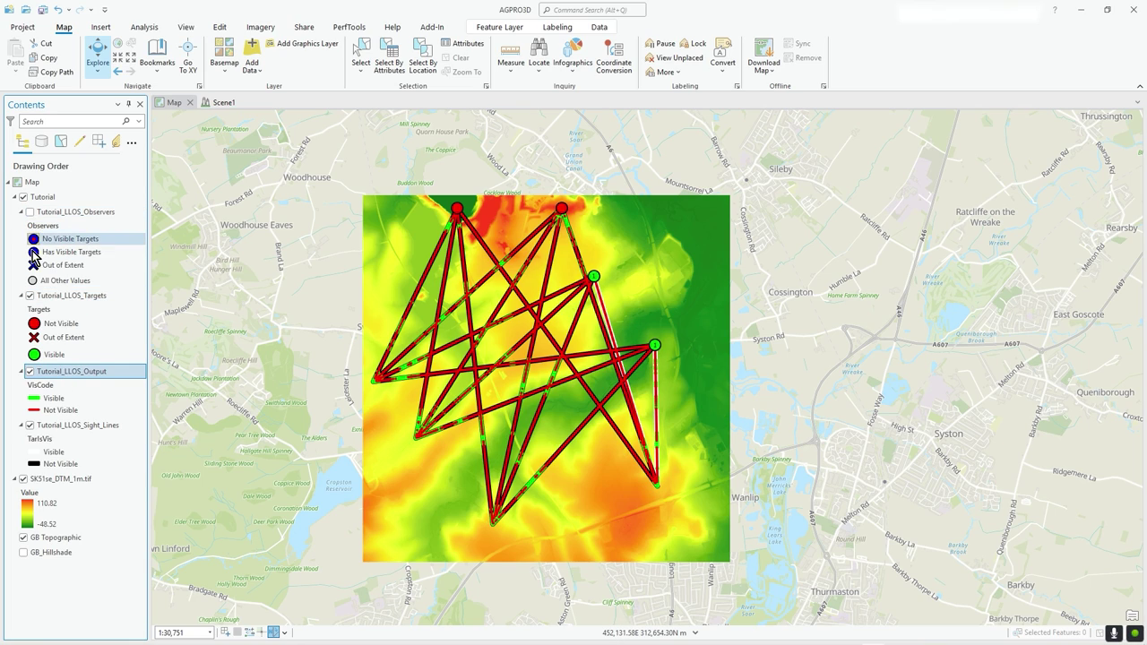
{"action": "left_click", "coordinate": [29, 297]}
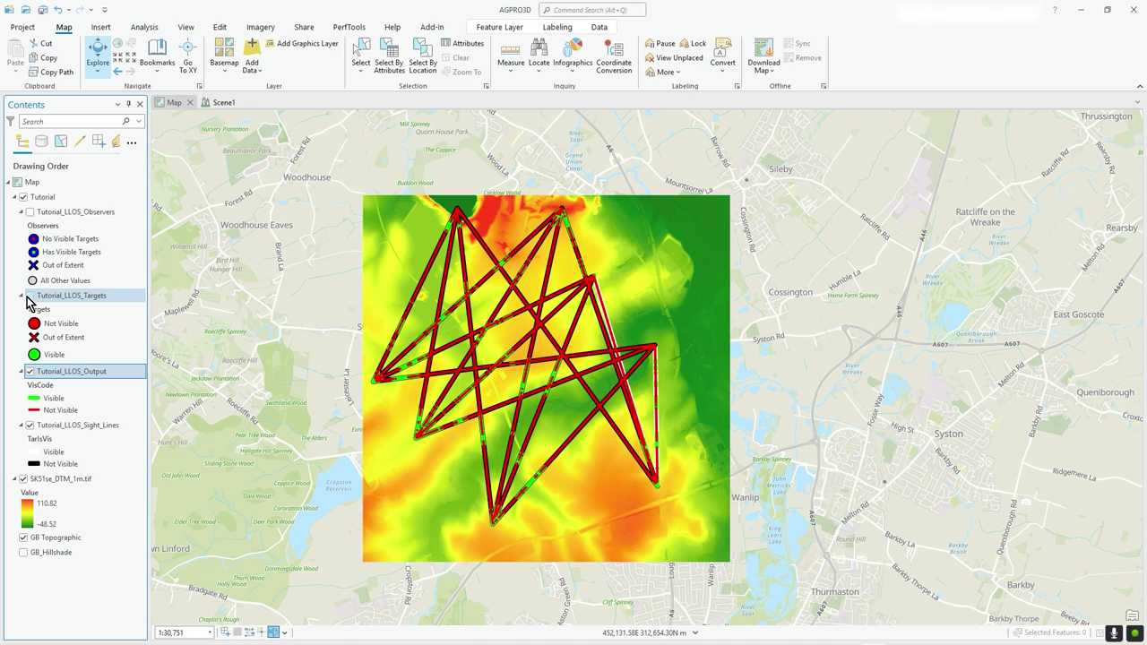
{"action": "left_click", "coordinate": [23, 479]}
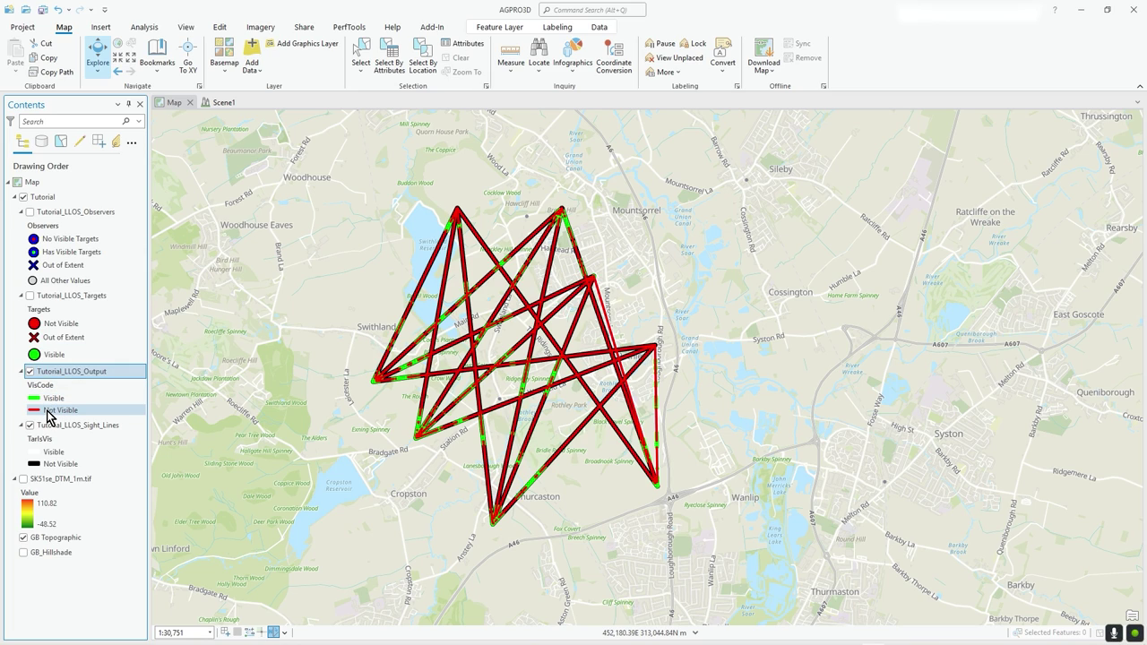
Hide the Tutorial_LLOS_Output layer and examine the remaining sight lines on the map
{"action": "left_click", "coordinate": [30, 371]}
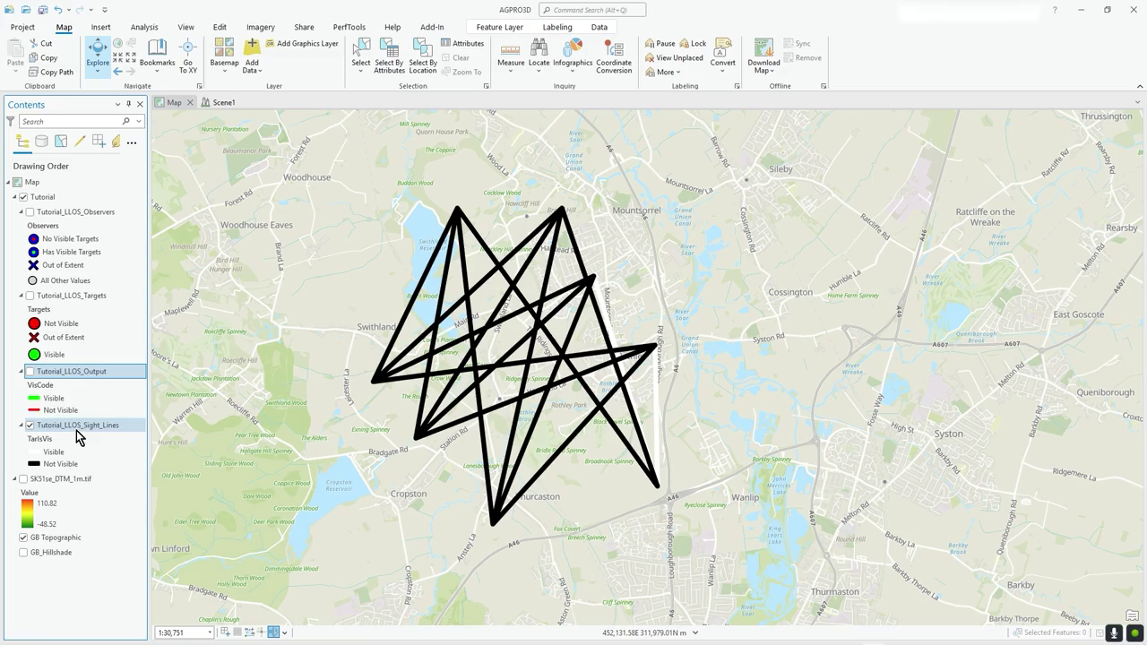
{"action": "scroll", "coordinate": [647, 380], "scroll_direction": "up", "scroll_amount": 4}
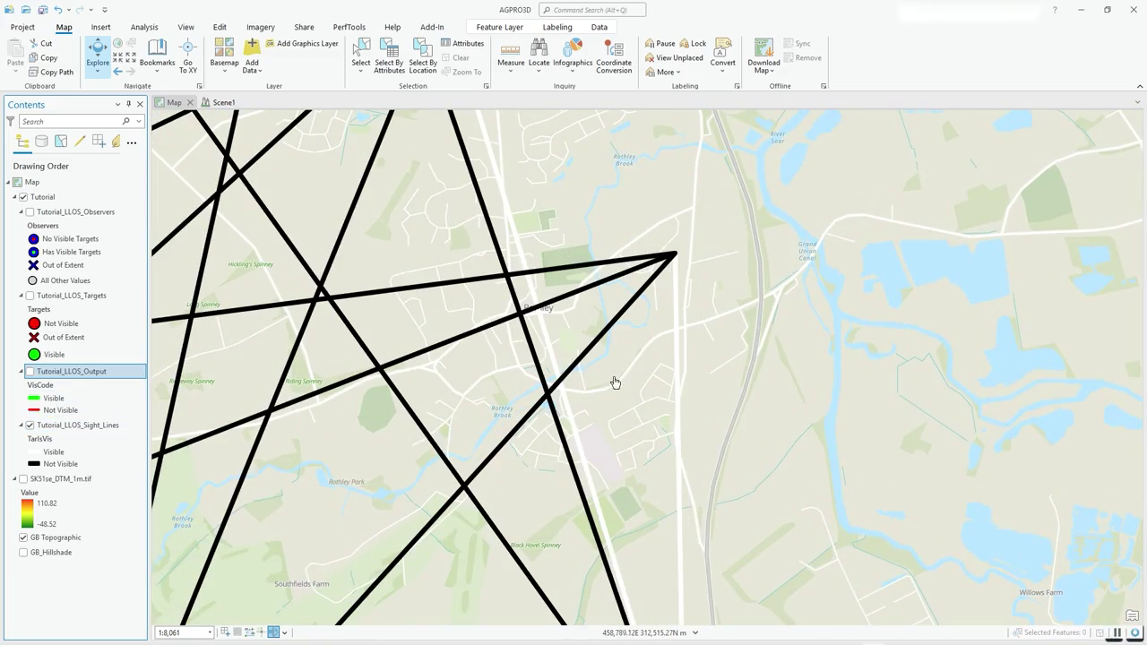
{"action": "scroll", "coordinate": [499, 177], "scroll_direction": "down", "scroll_amount": 5}
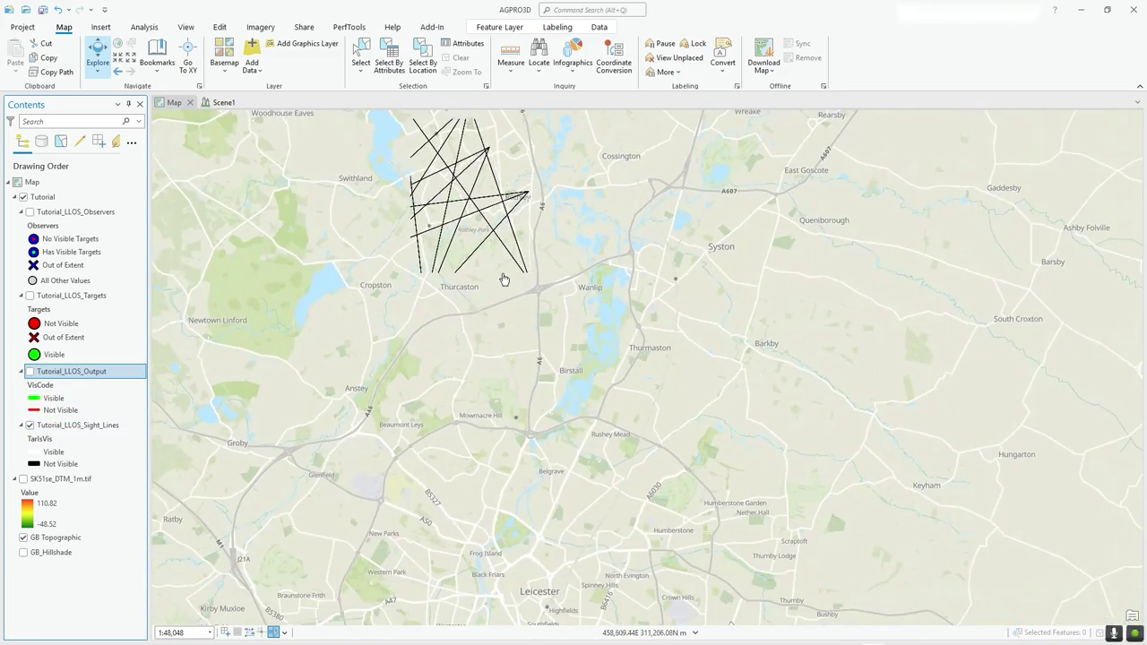
Recolour the Visible symbol of the Tutorial_LLOS_Sight_Lines layer to dark pink
{"action": "scroll", "coordinate": [503, 280], "scroll_direction": "up", "scroll_amount": 1}
{"action": "left_click", "coordinate": [62, 429]}
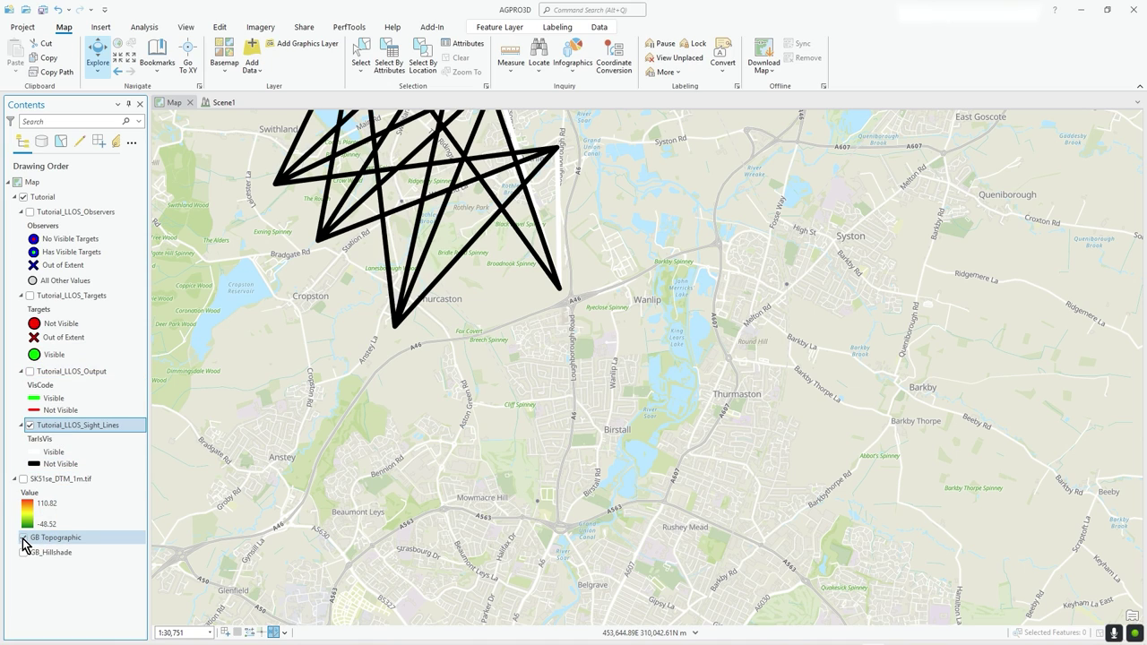
{"action": "double_click", "coordinate": [41, 429]}
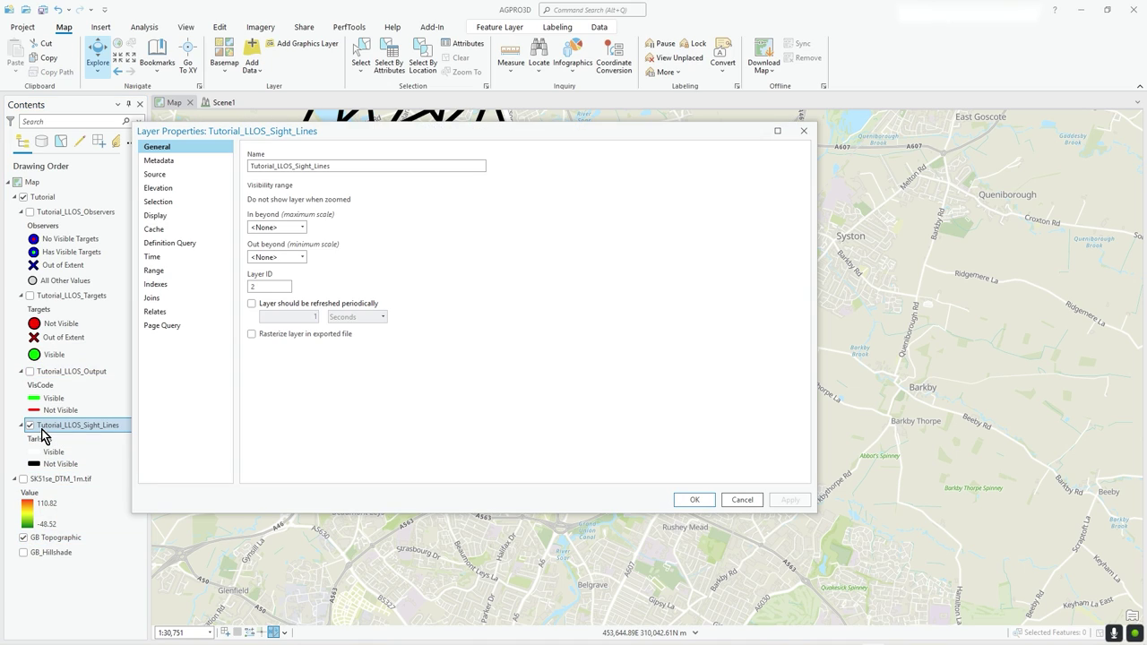
{"action": "left_click", "coordinate": [742, 499]}
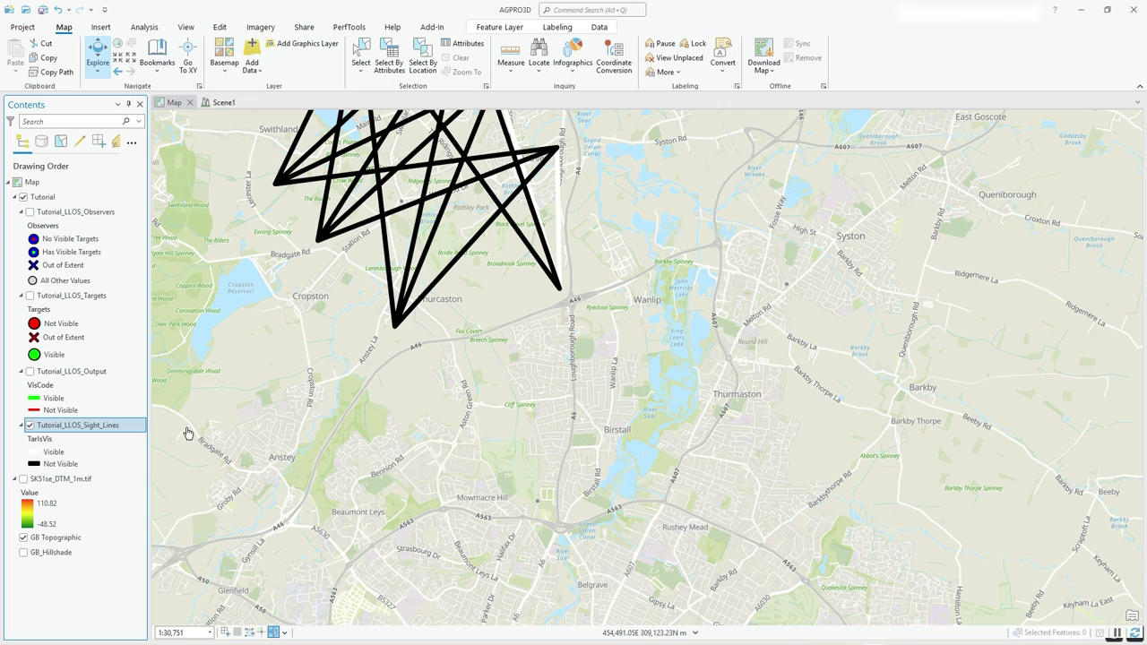
{"action": "left_click", "coordinate": [49, 441]}
{"action": "right_click", "coordinate": [49, 452]}
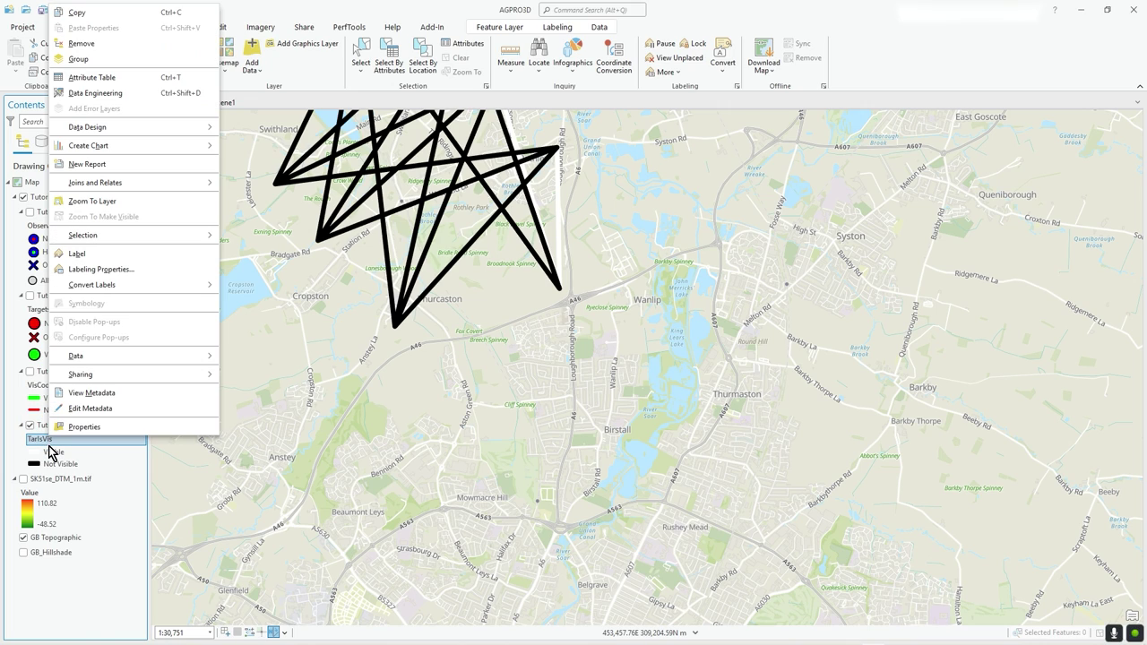
{"action": "right_click", "coordinate": [54, 452]}
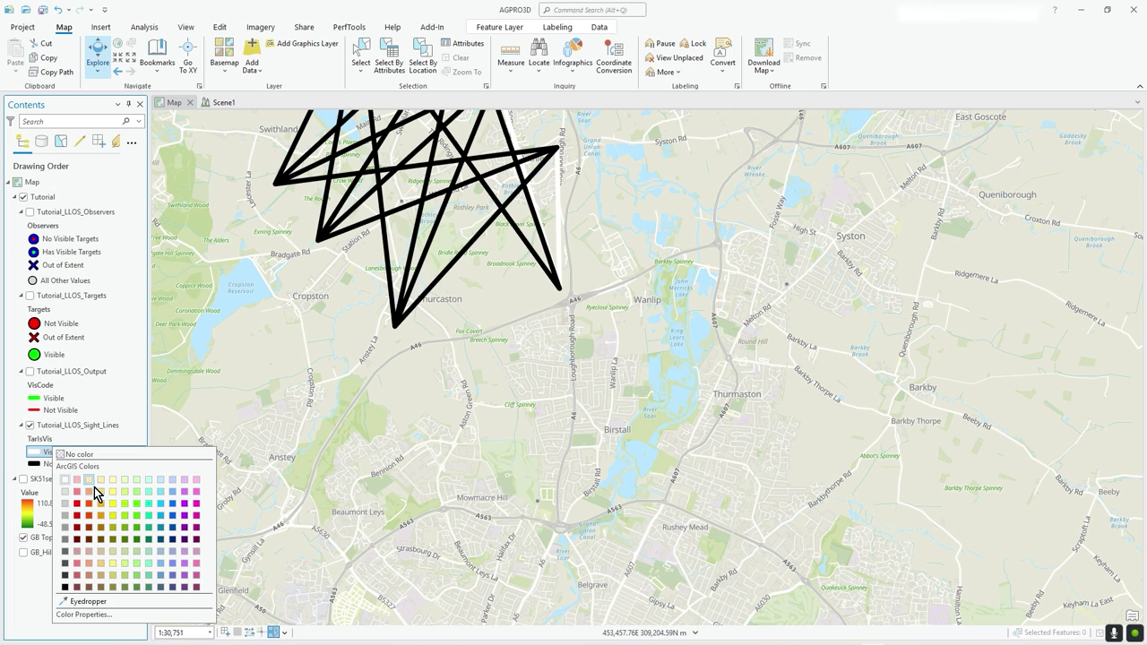
{"action": "left_click", "coordinate": [195, 576]}
Examine the pink visible sight lines against the Tutorial_LLOS_Observers points, showing that layer briefly and hiding it again
{"action": "left_click_drag", "start_coordinate": [658, 264], "coordinate": [707, 432]}
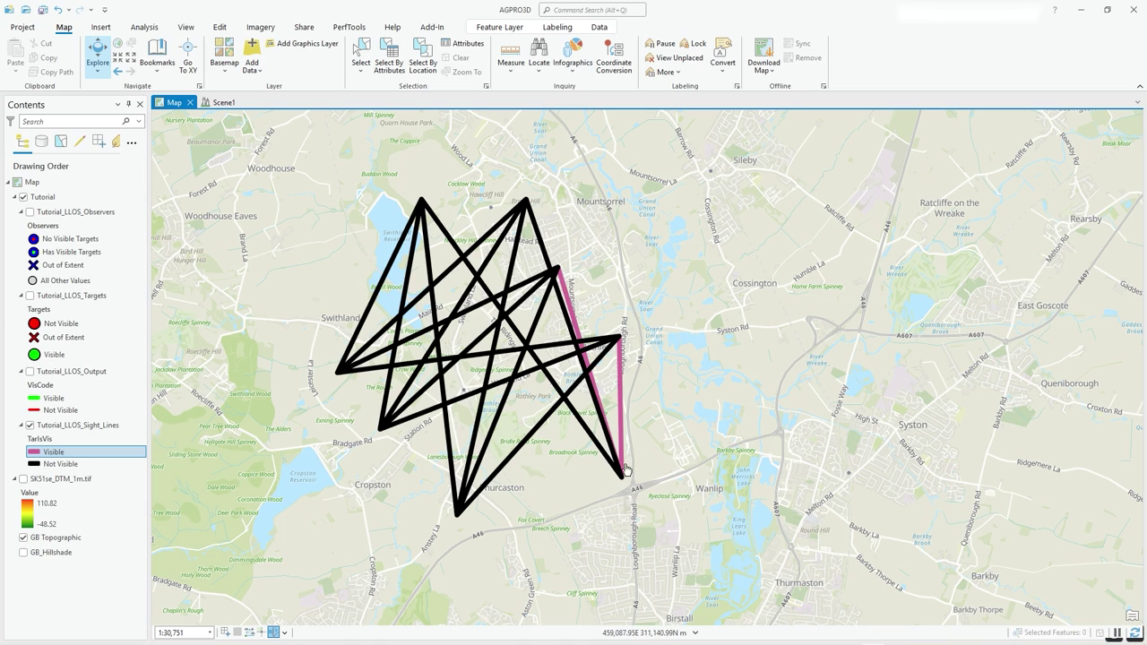
{"action": "left_click", "coordinate": [28, 212]}
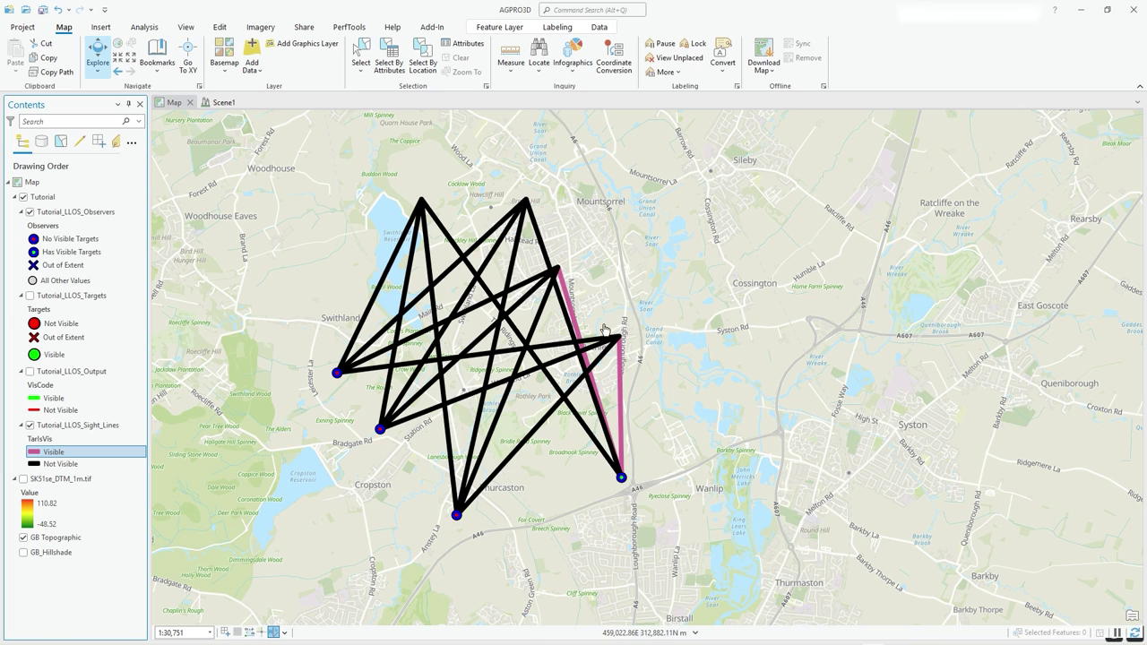
{"action": "left_click", "coordinate": [29, 212]}
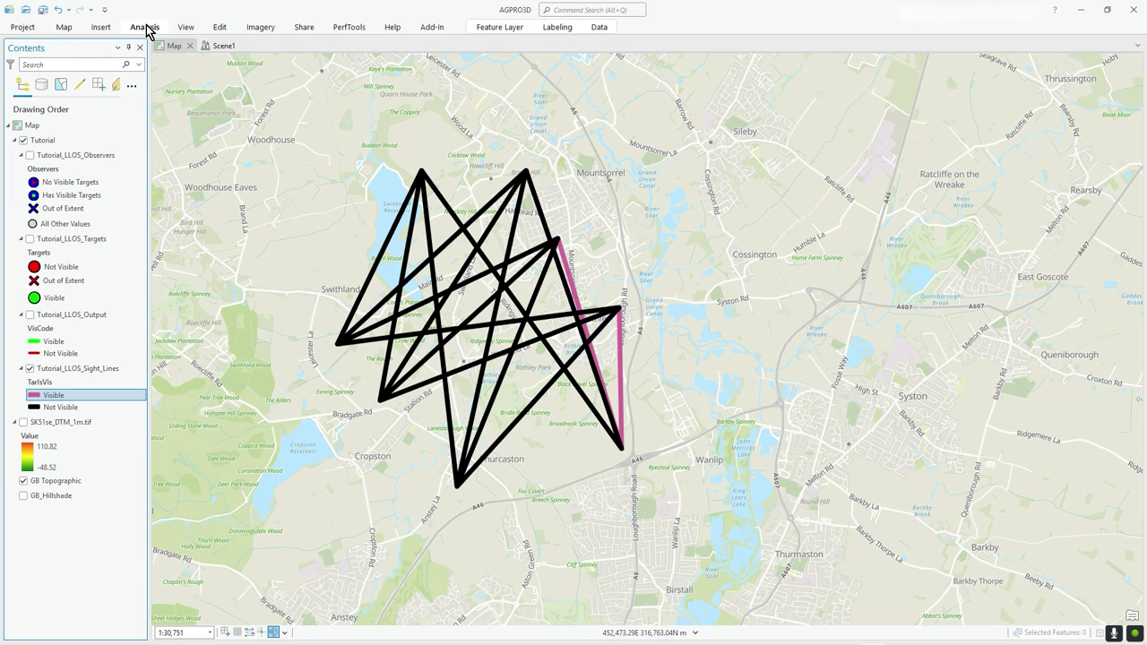
{"action": "left_click", "coordinate": [146, 29]}
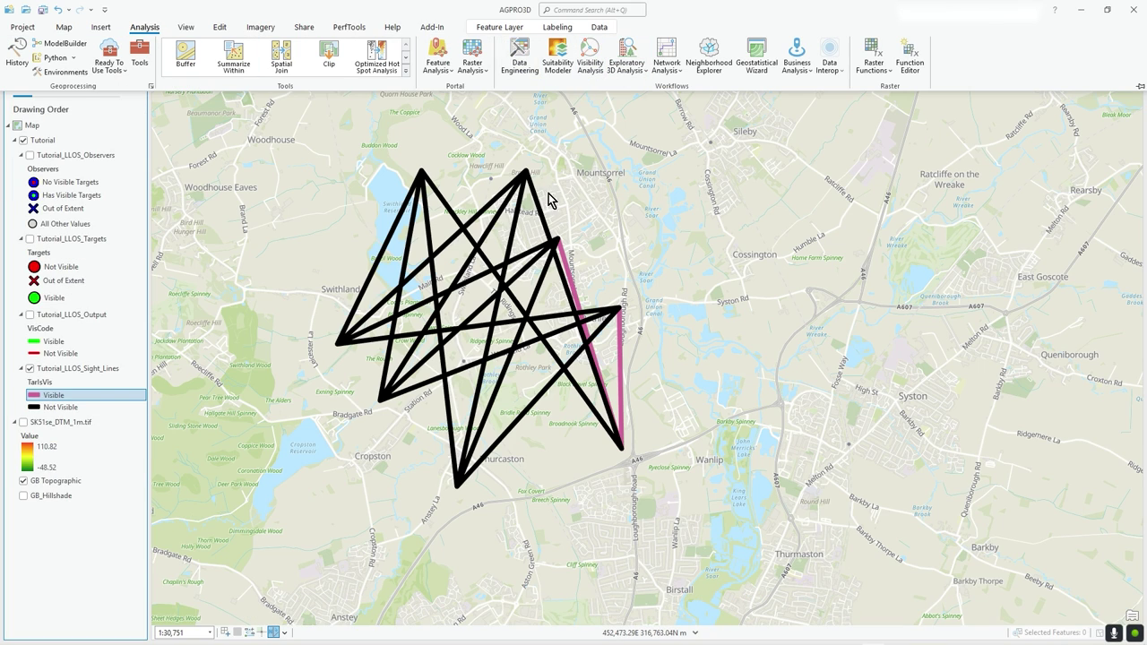
{"action": "left_click", "coordinate": [331, 419]}
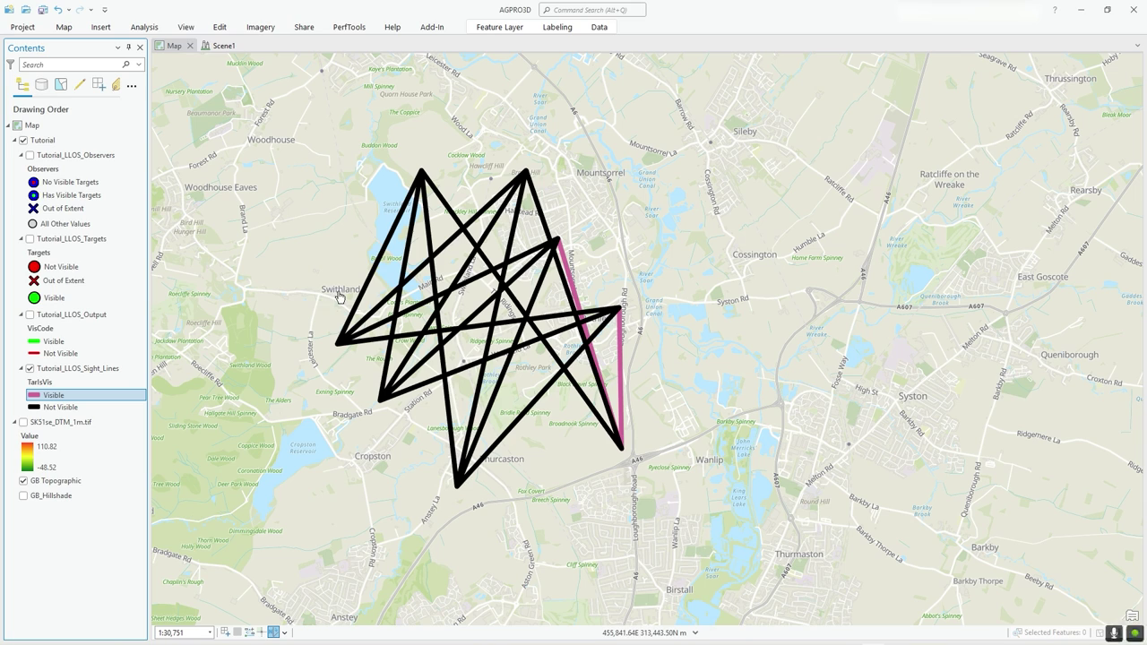
{"action": "left_click", "coordinate": [223, 46]}
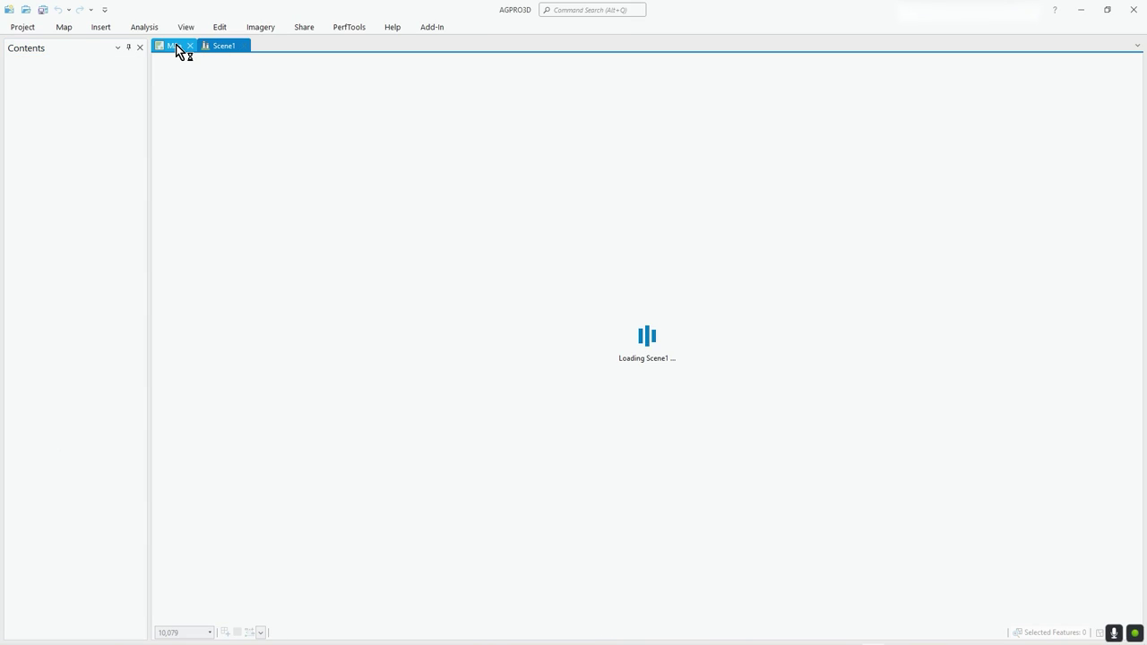
{"action": "left_click", "coordinate": [174, 46]}
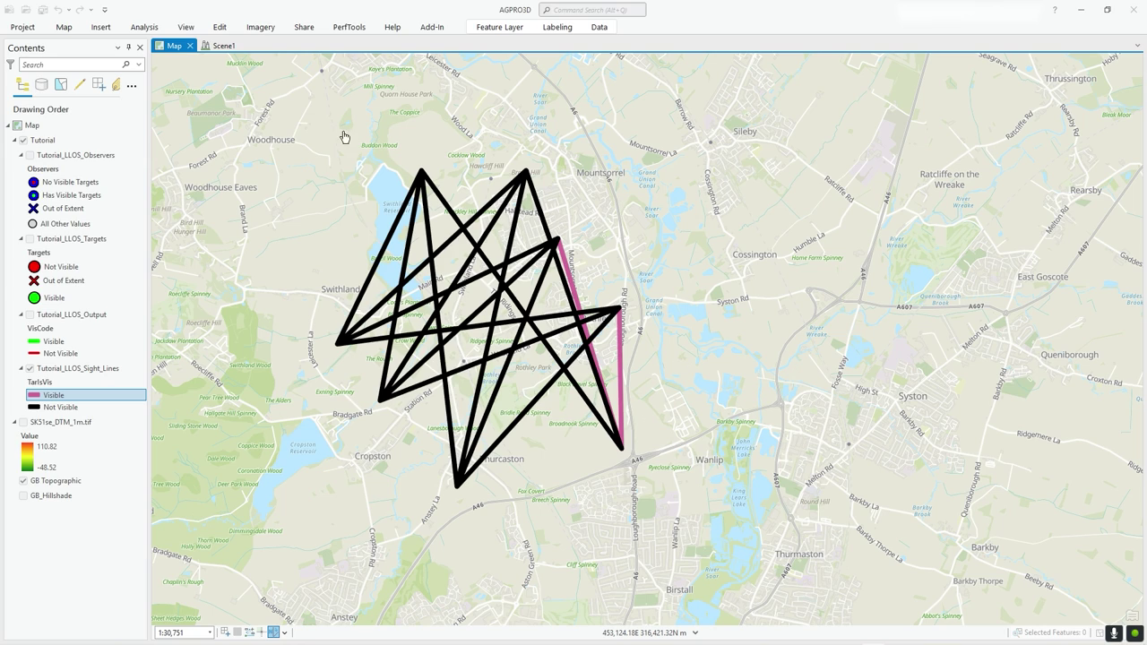
Keep the collapsed Analysis commands permanently displayed above the map
{"action": "left_click", "coordinate": [141, 28]}
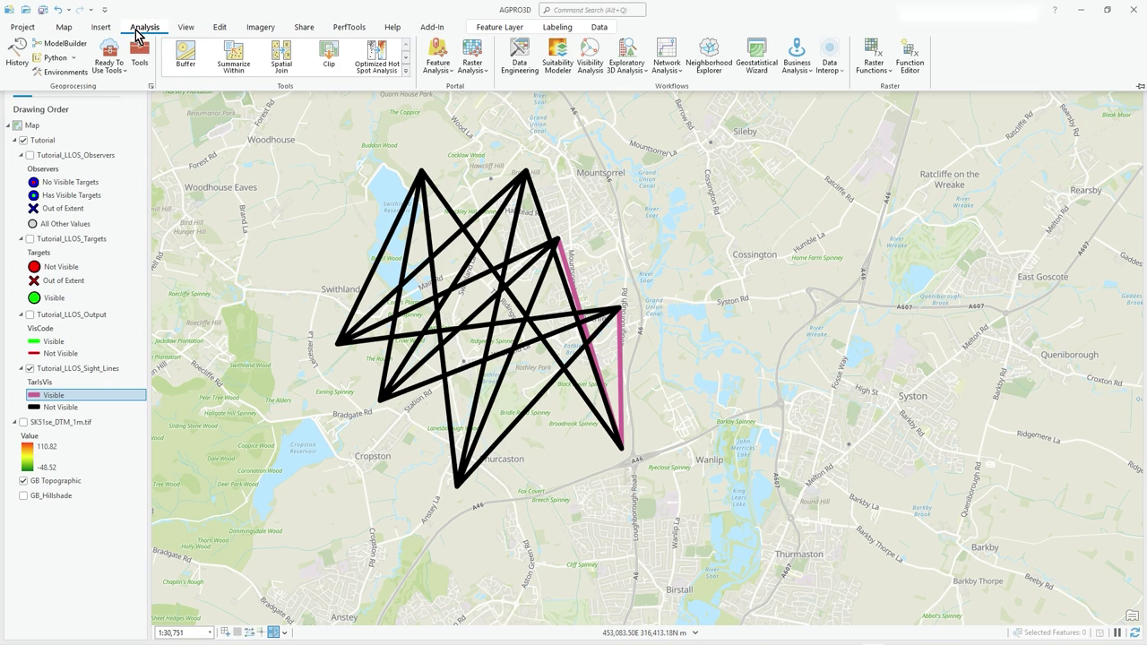
{"action": "left_click", "coordinate": [1140, 86]}
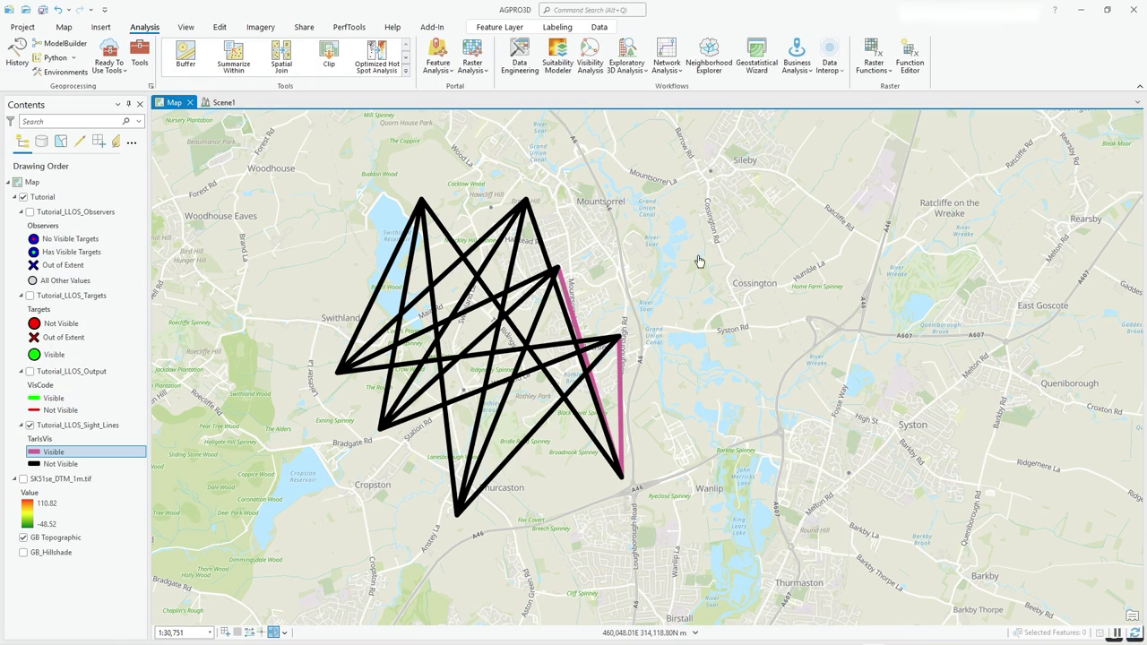
Hide the Tutorial_LLOS_Sight_Lines layer, collapse the Tutorial group and show the SK51se_DTM_1m.tif raster
{"action": "left_click", "coordinate": [29, 425]}
{"action": "left_click", "coordinate": [14, 197]}
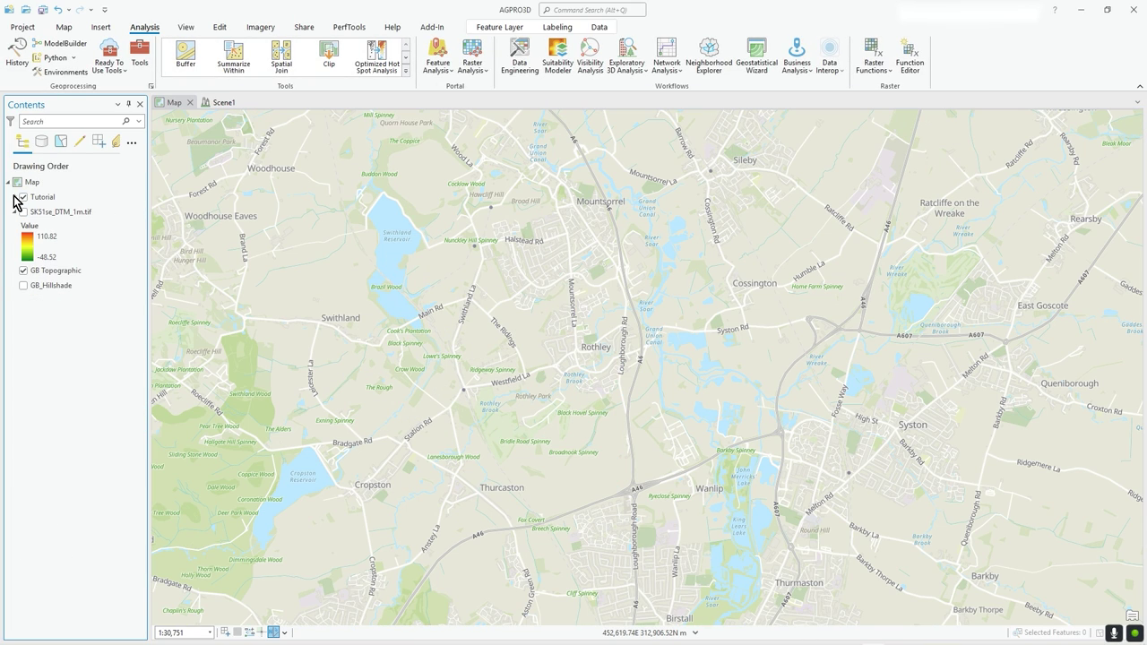
{"action": "left_click", "coordinate": [23, 213]}
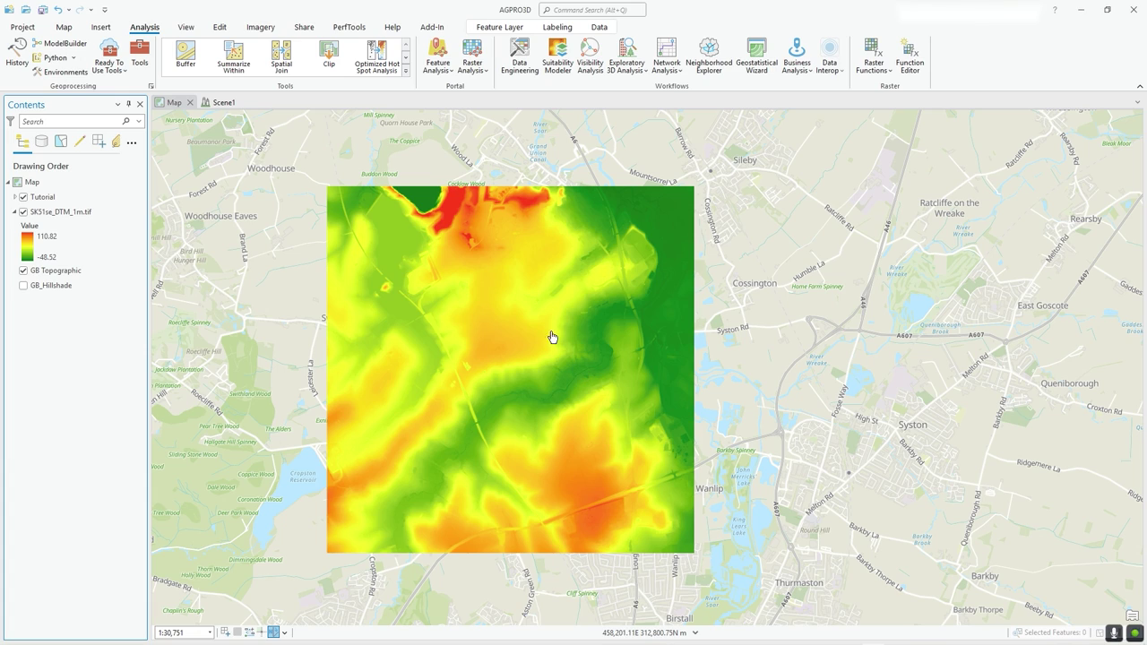
Search the geoprocessing tools for "viewshed" and review the layers in the Tutorial group
{"action": "left_click", "coordinate": [137, 64]}
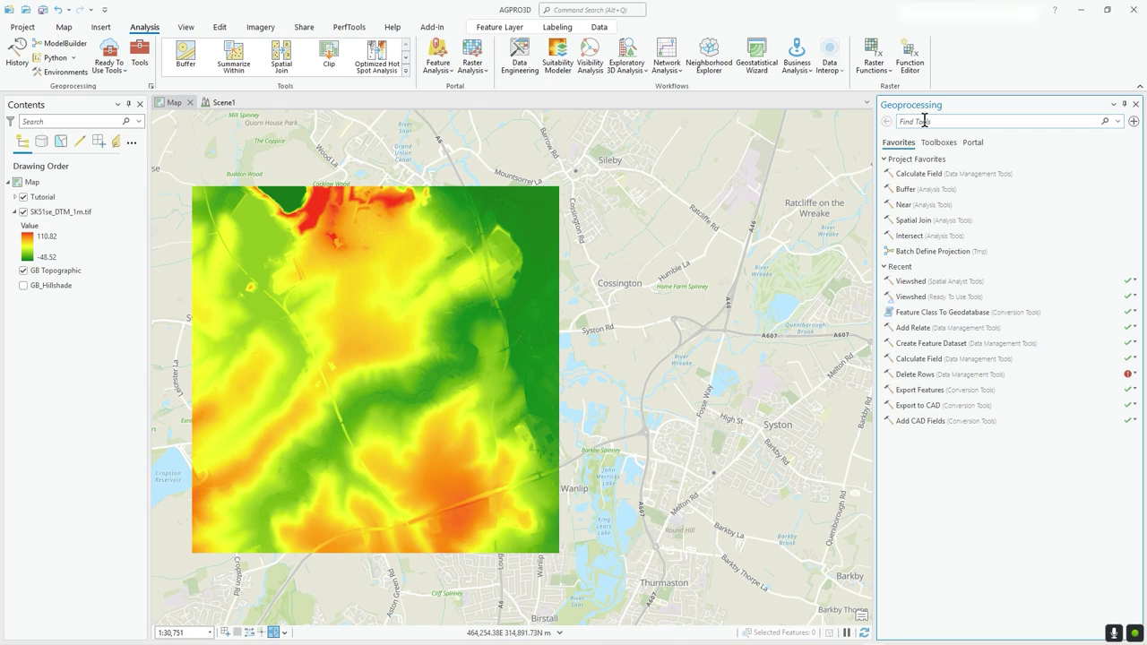
{"action": "type", "text": "viewshed"}
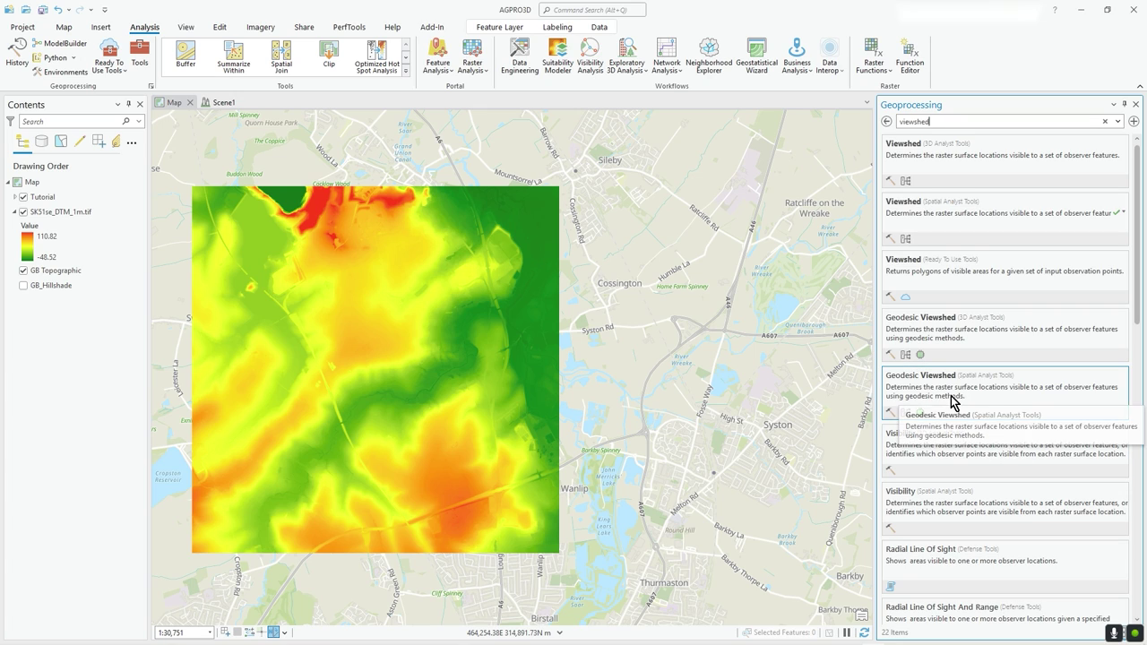
{"action": "left_click_drag", "start_coordinate": [649, 375], "coordinate": [688, 369]}
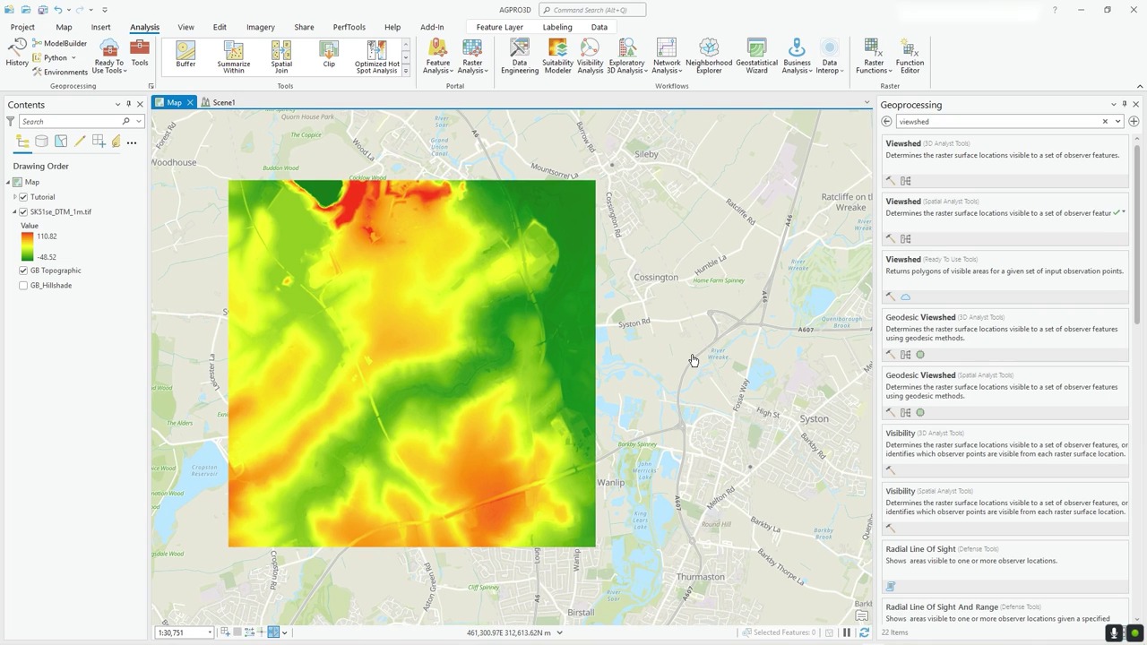
{"action": "left_click", "coordinate": [15, 198]}
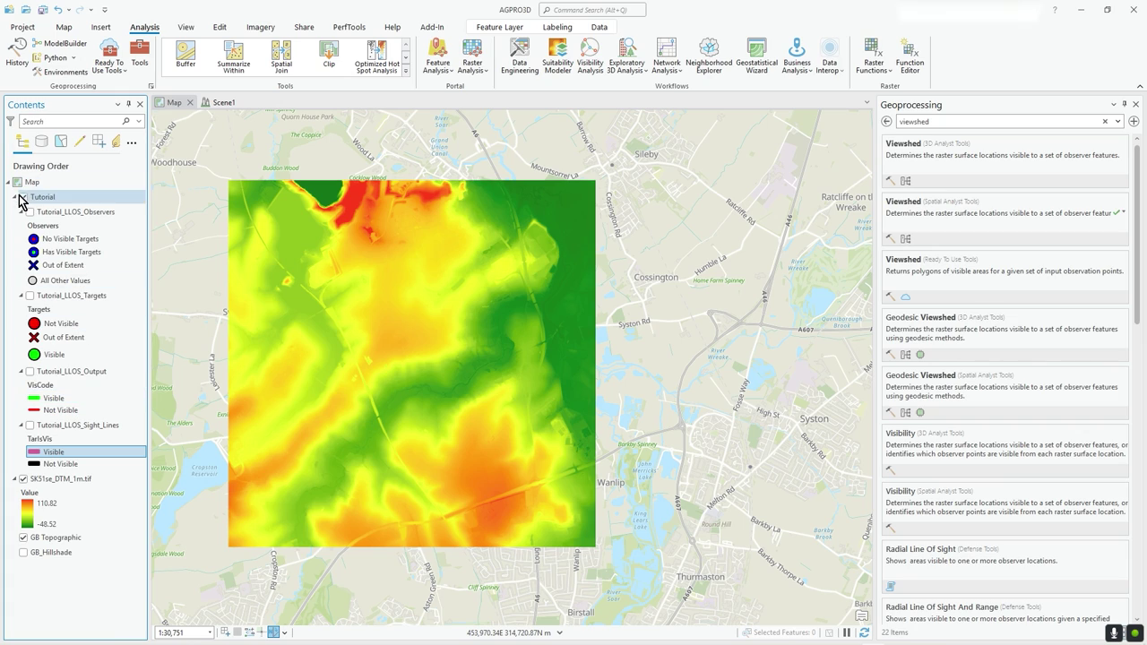
{"action": "left_click", "coordinate": [17, 197]}
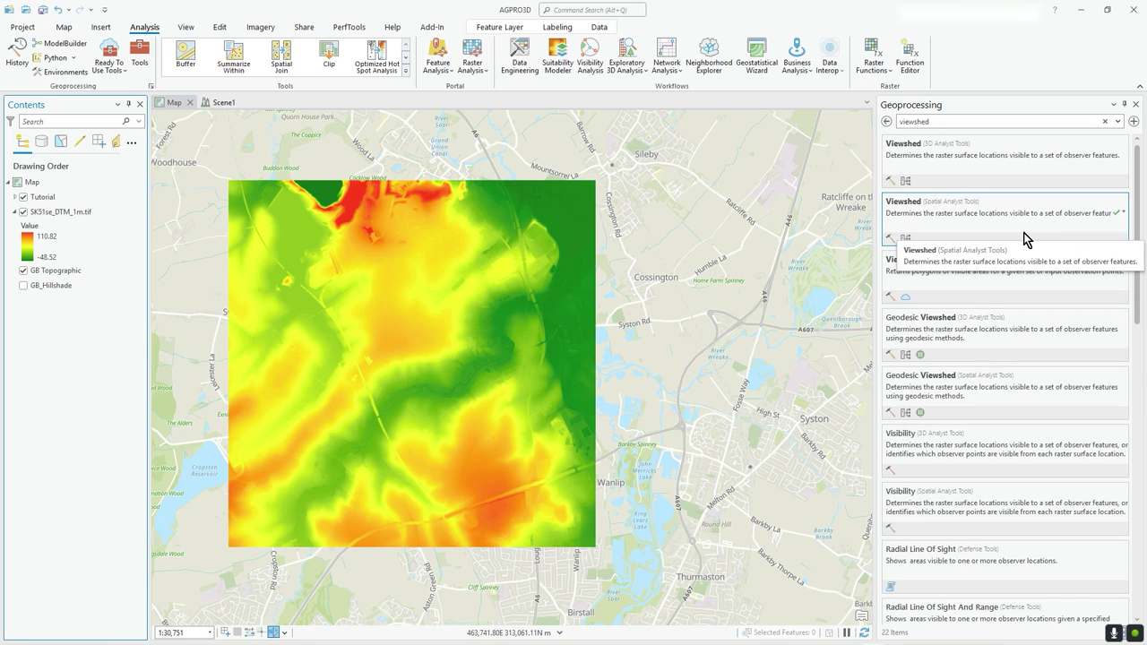
Set up the Spatial Analyst Viewshed tool with SK51se_DTM_1m.tif as input raster and Tutorial_LLOS_Observers as observer features
{"action": "left_click", "coordinate": [959, 215]}
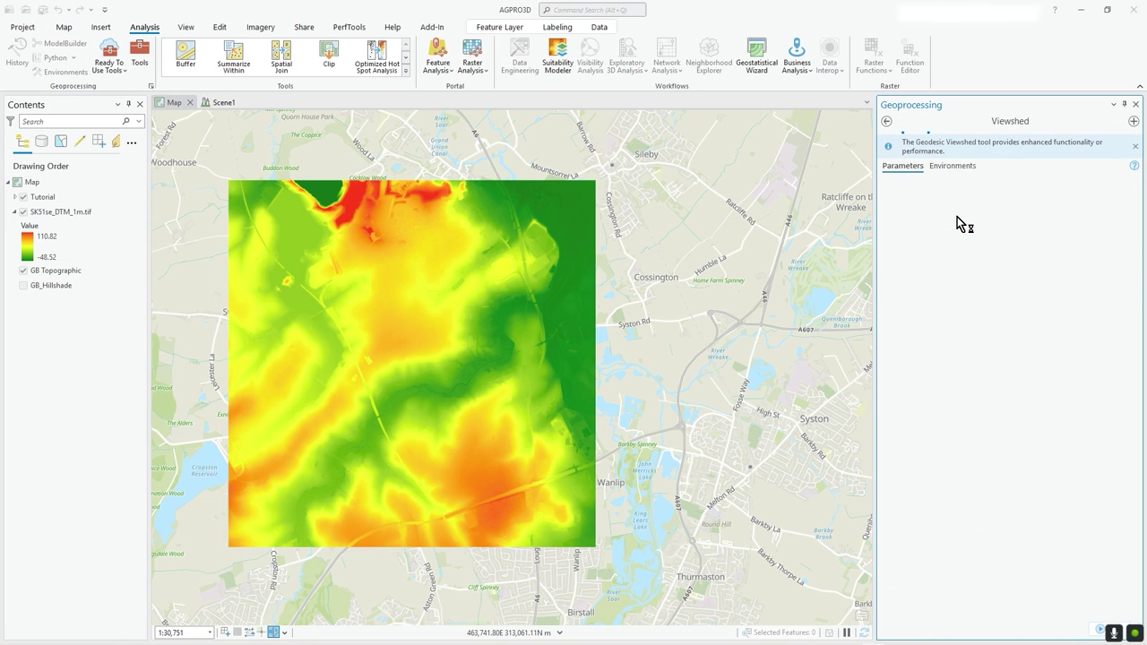
{"action": "left_click", "coordinate": [1117, 194]}
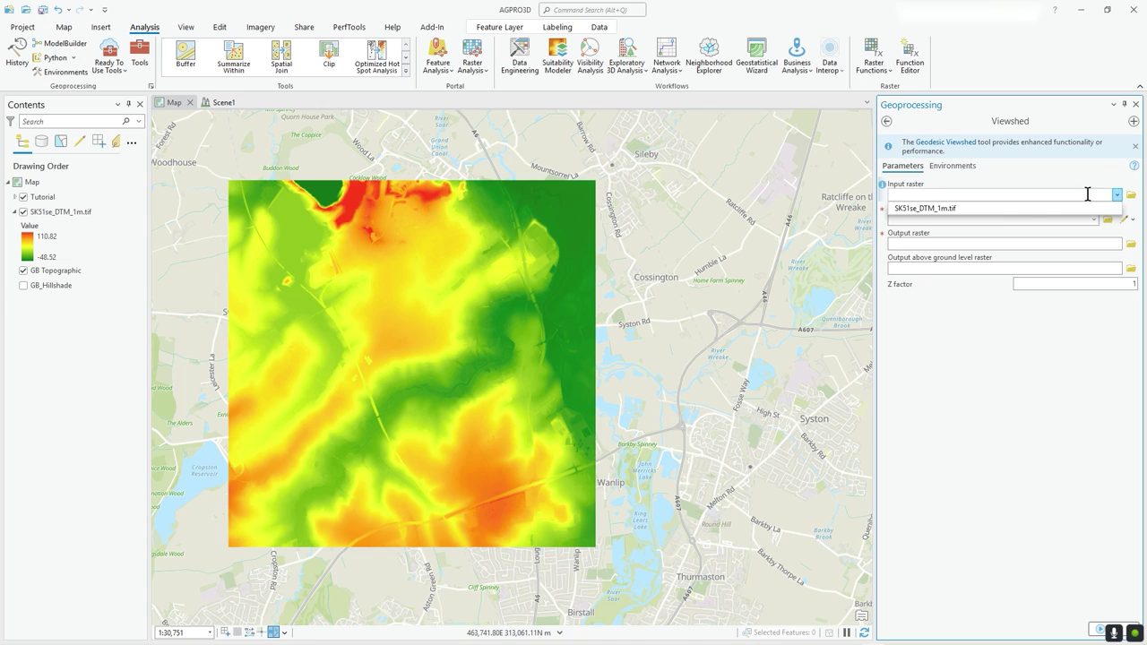
{"action": "left_click", "coordinate": [1000, 208]}
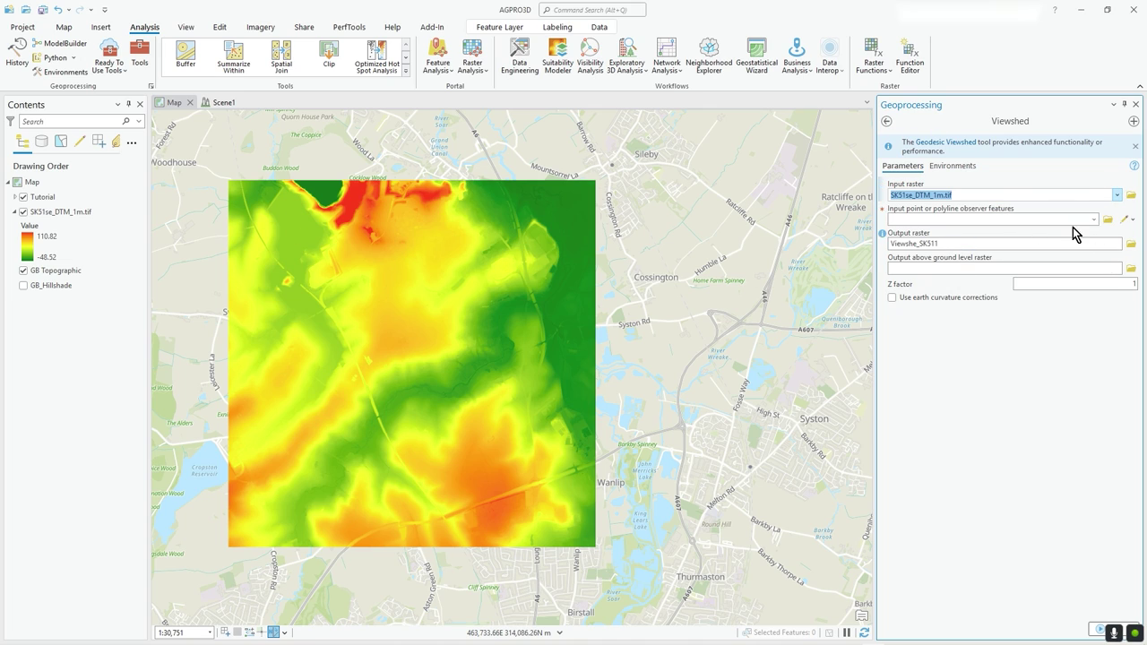
{"action": "left_click", "coordinate": [1094, 220]}
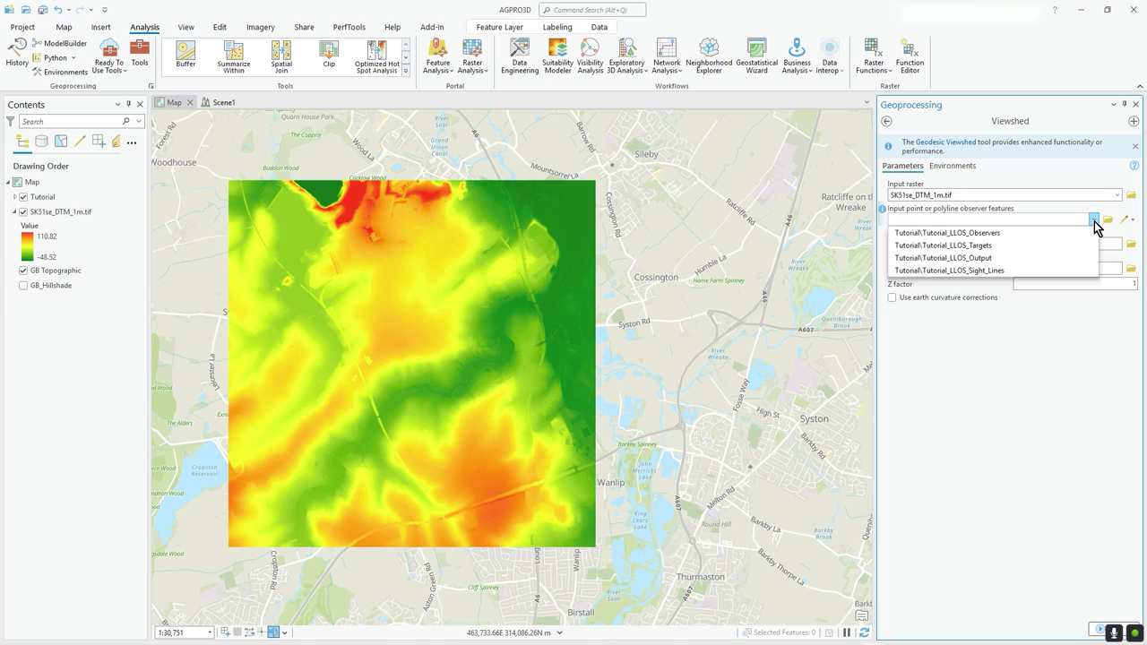
{"action": "left_click", "coordinate": [1002, 237]}
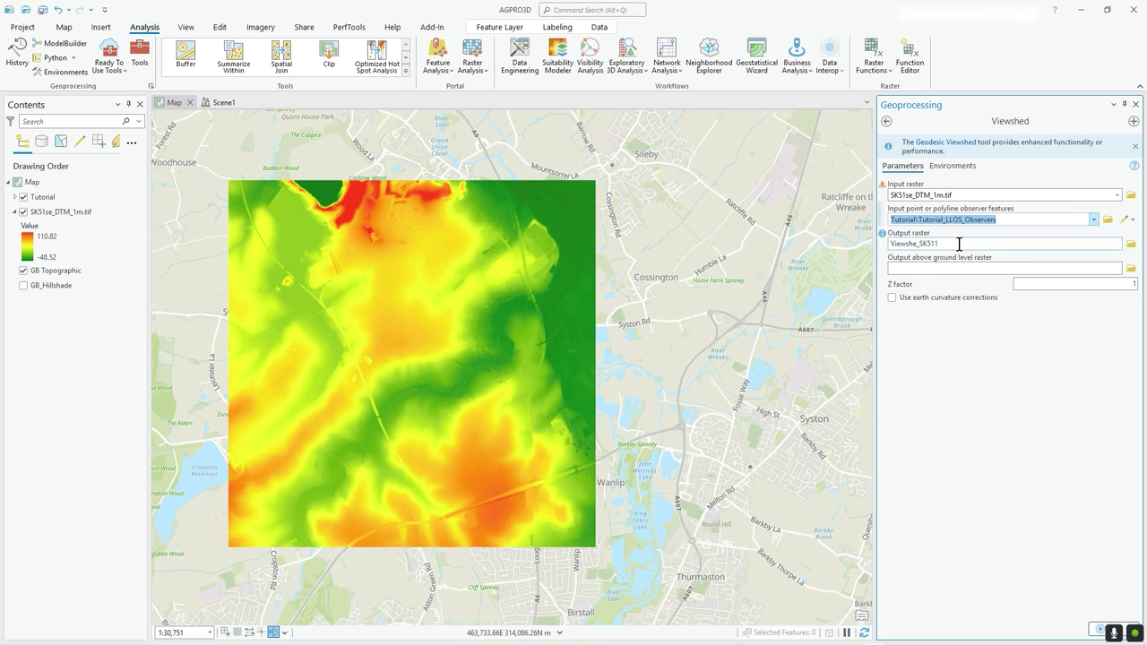
Check the output raster path and environments, run Viewshed with output Viewshe_SK511 and Z factor 1, and close the tool
{"action": "left_click", "coordinate": [885, 244]}
{"action": "left_click", "coordinate": [1011, 321]}
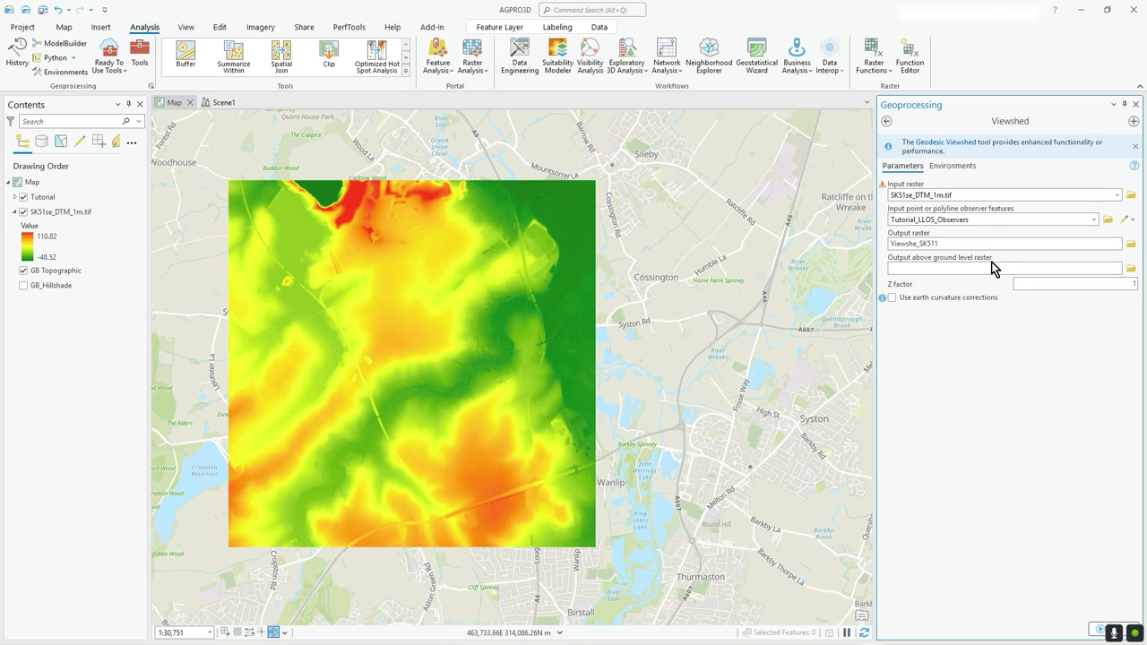
{"action": "left_click", "coordinate": [914, 244]}
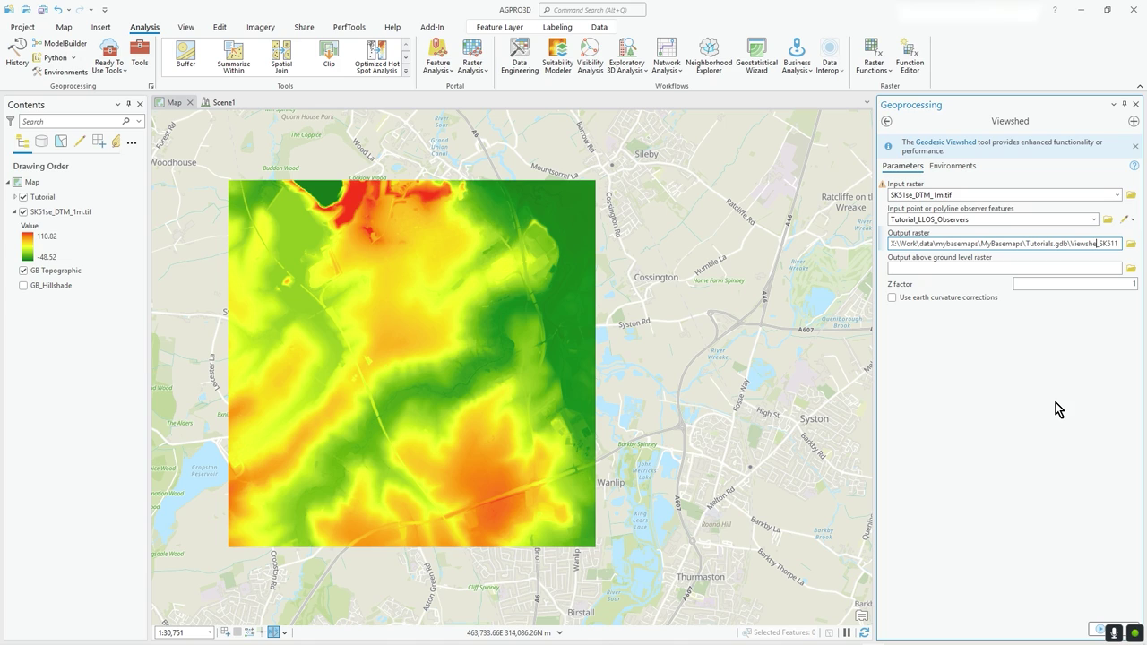
{"action": "left_click", "coordinate": [1055, 402]}
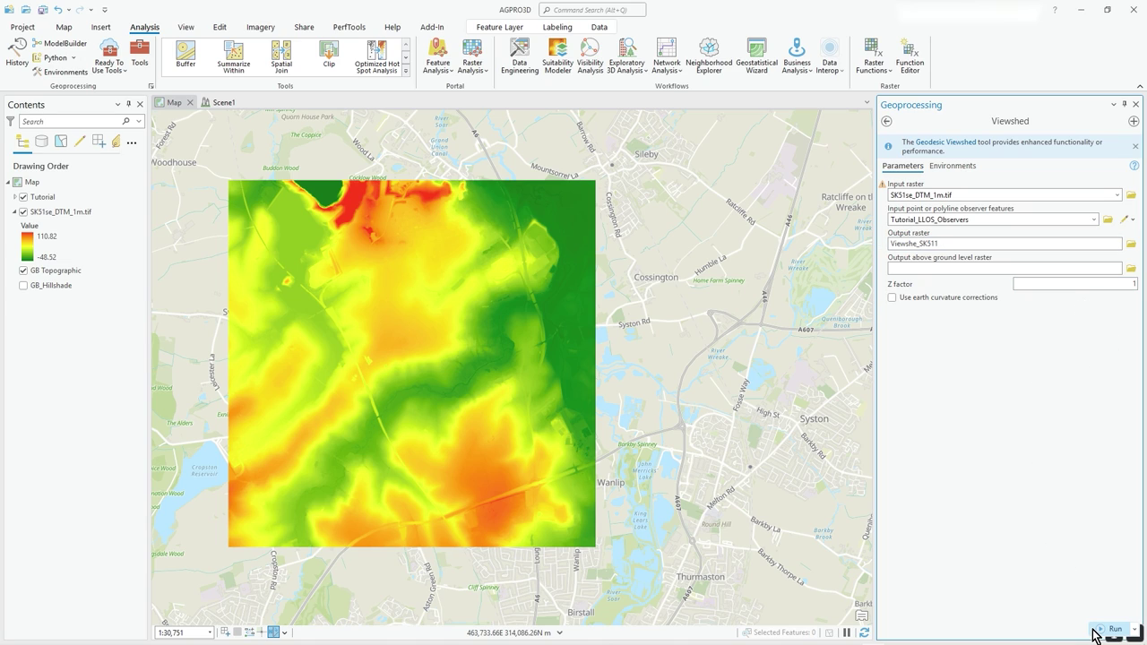
{"action": "left_click", "coordinate": [963, 169]}
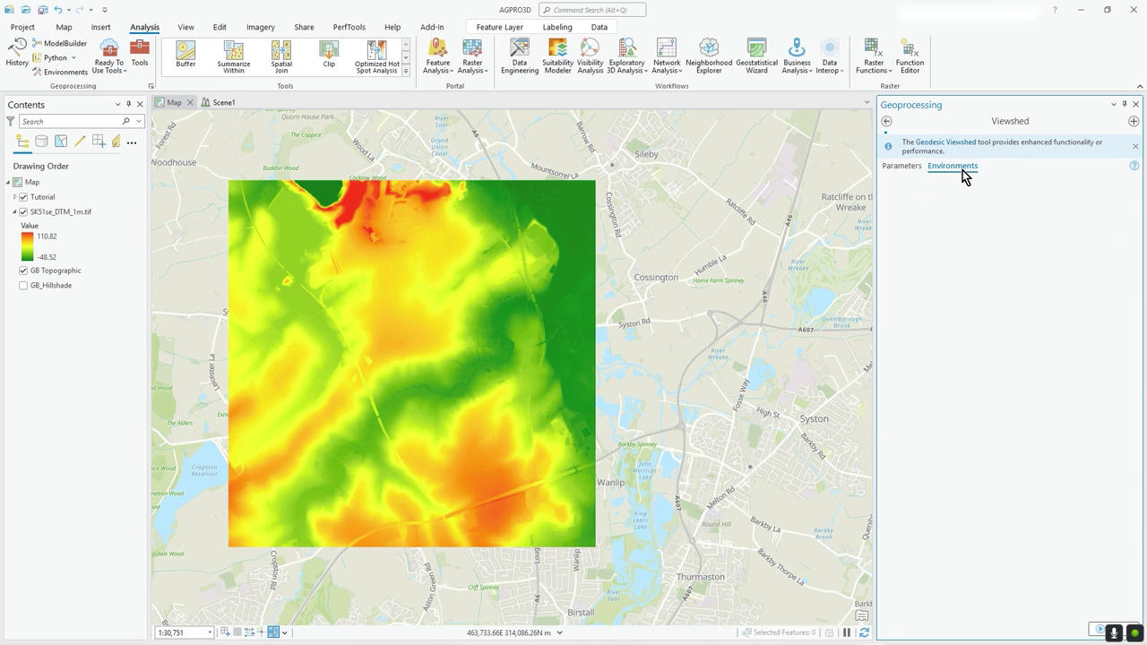
{"action": "left_click", "coordinate": [902, 168]}
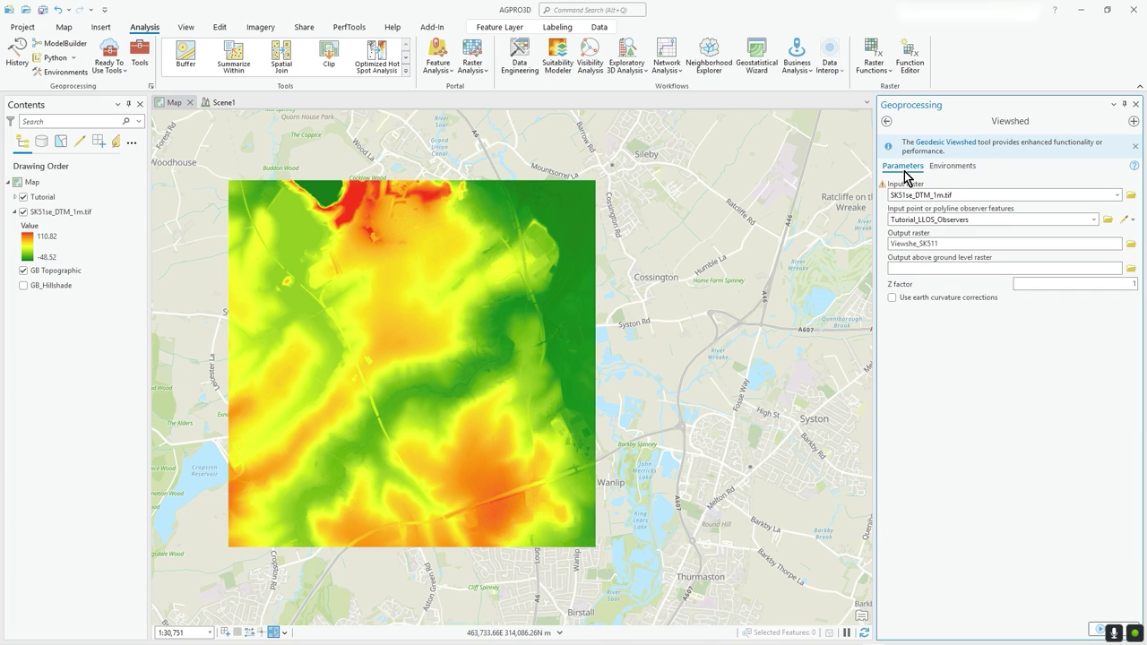
{"action": "left_click", "coordinate": [1095, 629]}
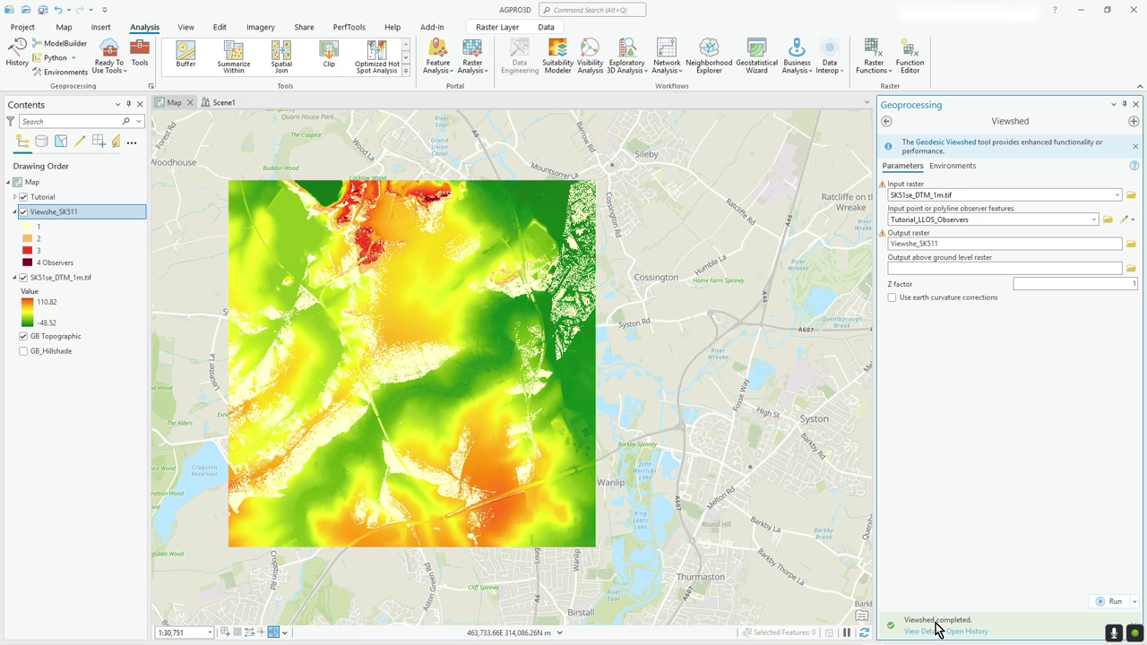
{"action": "left_click", "coordinate": [1135, 105]}
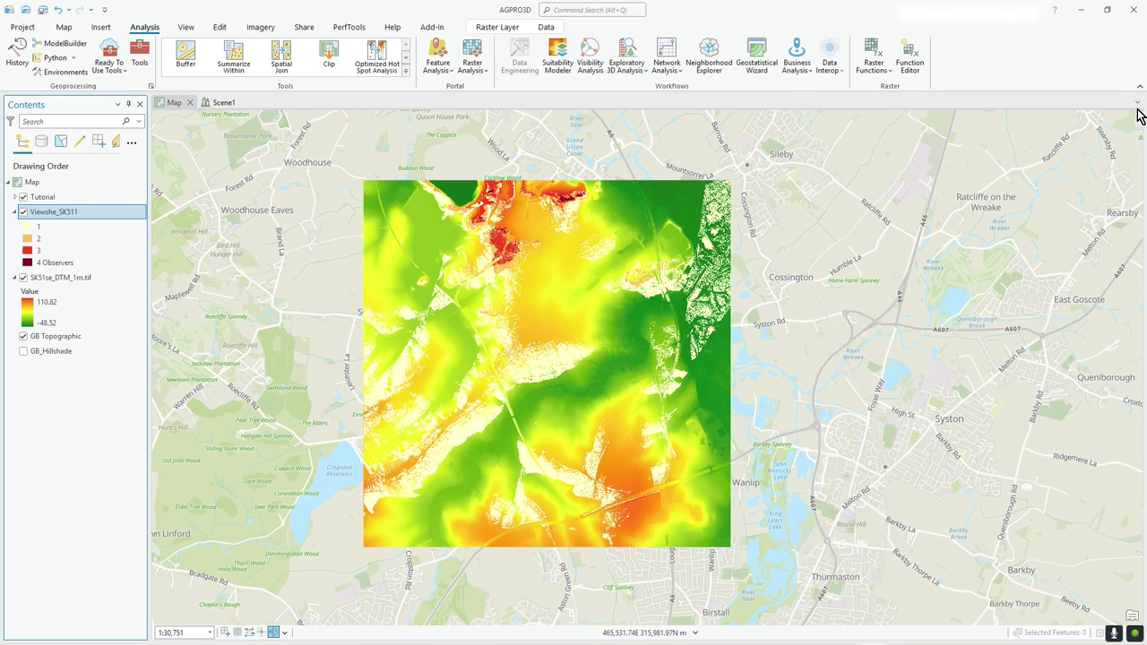
Show the project's Catalog pane, expand the Tutorials.gdb geodatabase and refresh the Databases folder
{"action": "left_click", "coordinate": [185, 27]}
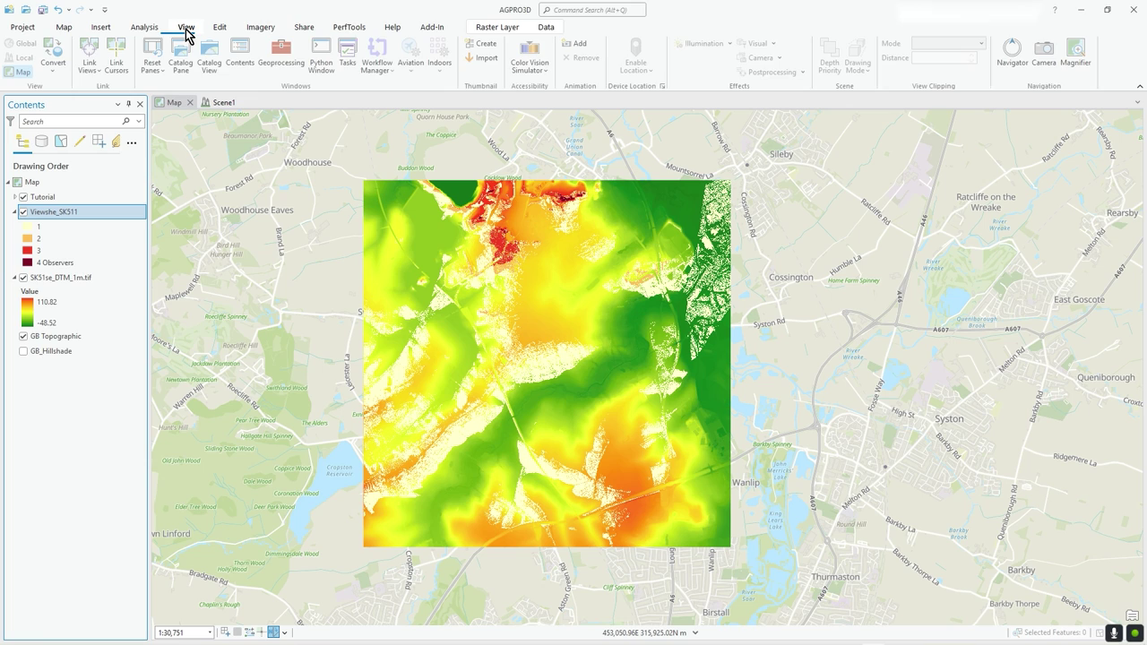
{"action": "left_click", "coordinate": [184, 62]}
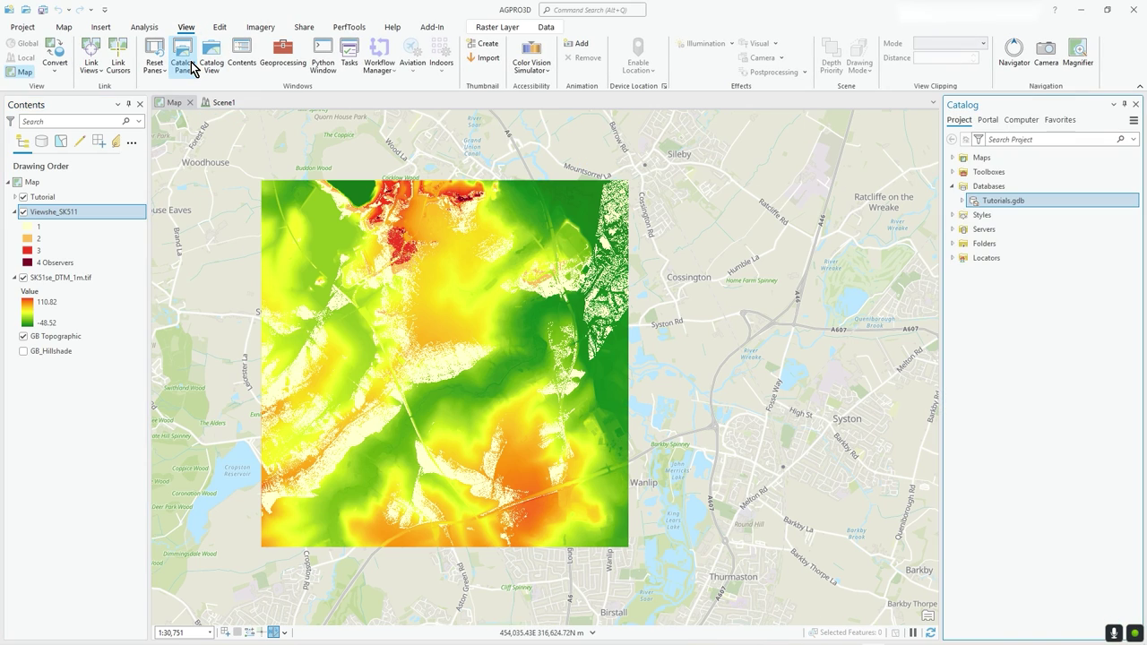
{"action": "left_click", "coordinate": [963, 201]}
{"action": "right_click", "coordinate": [963, 204]}
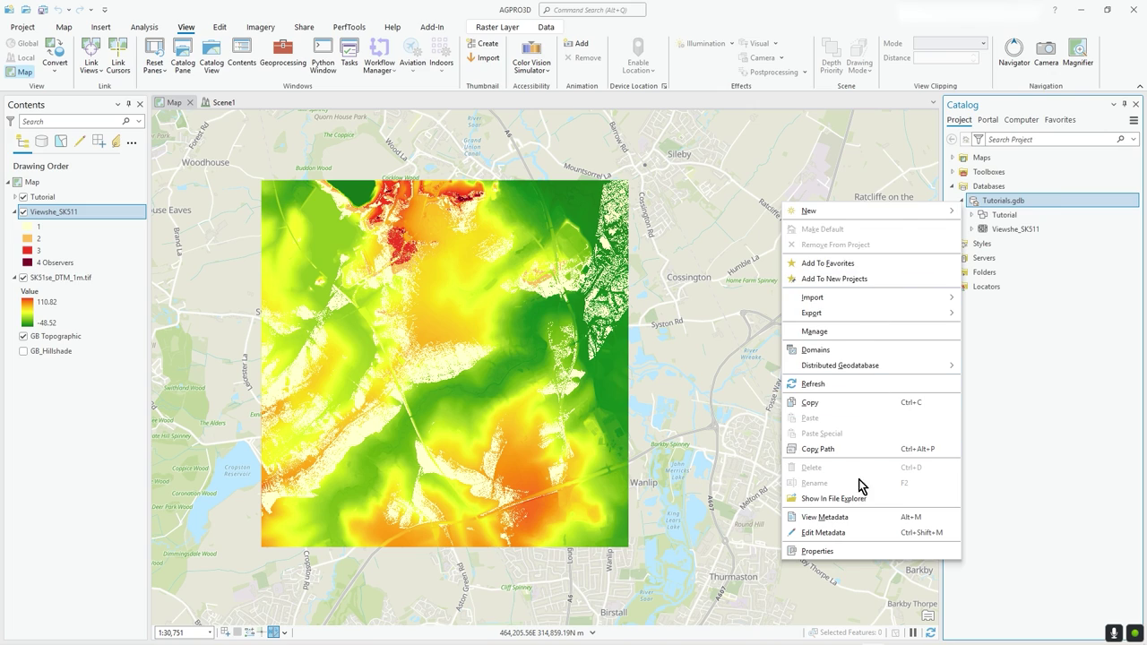
{"action": "left_click", "coordinate": [1030, 267]}
{"action": "right_click", "coordinate": [994, 188]}
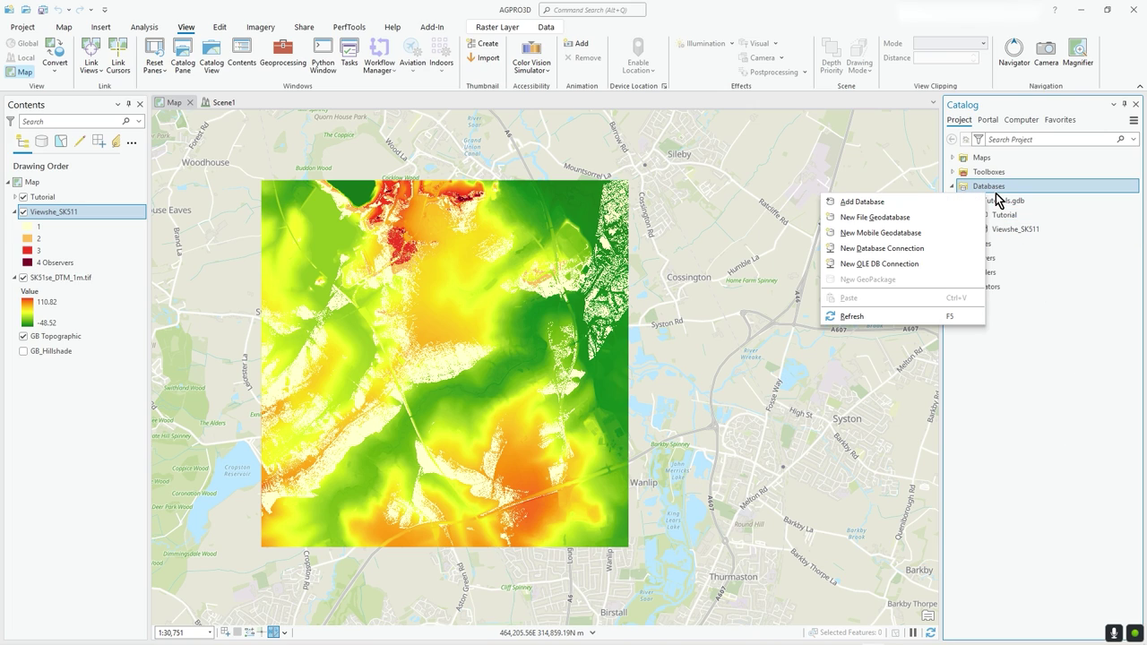
{"action": "left_click", "coordinate": [916, 313]}
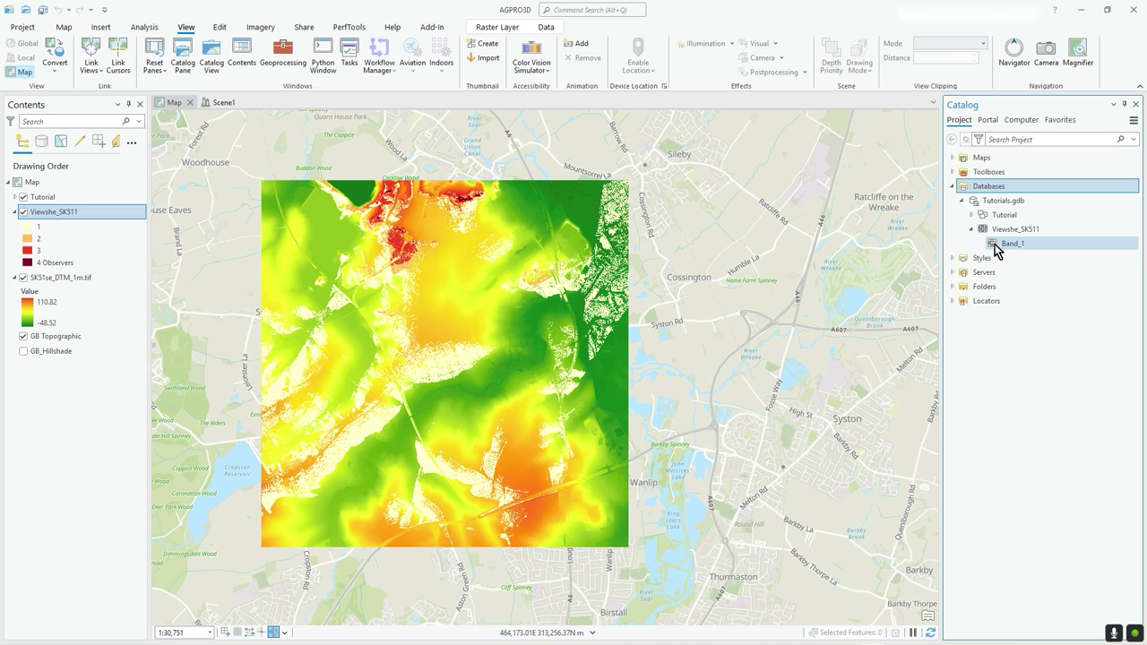
Inspect the contents of the Tutorial dataset and the Band_1 entry of the Viewshe_SK511 raster in Tutorials.gdb
{"action": "left_click", "coordinate": [973, 215]}
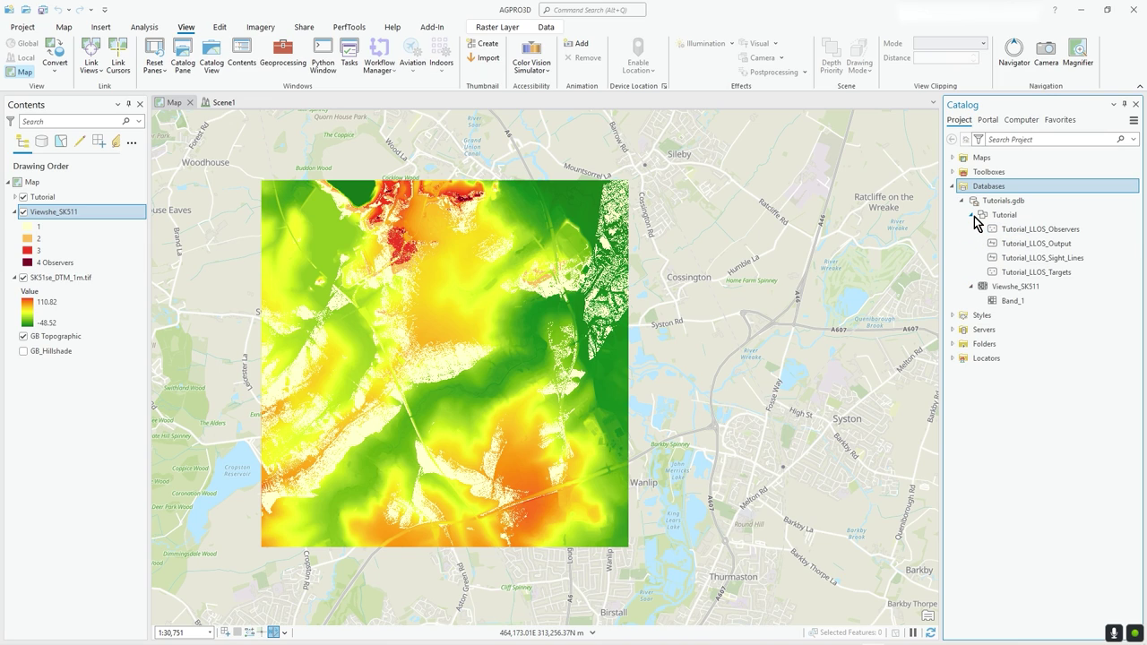
{"action": "left_click", "coordinate": [972, 215]}
{"action": "left_click", "coordinate": [999, 201]}
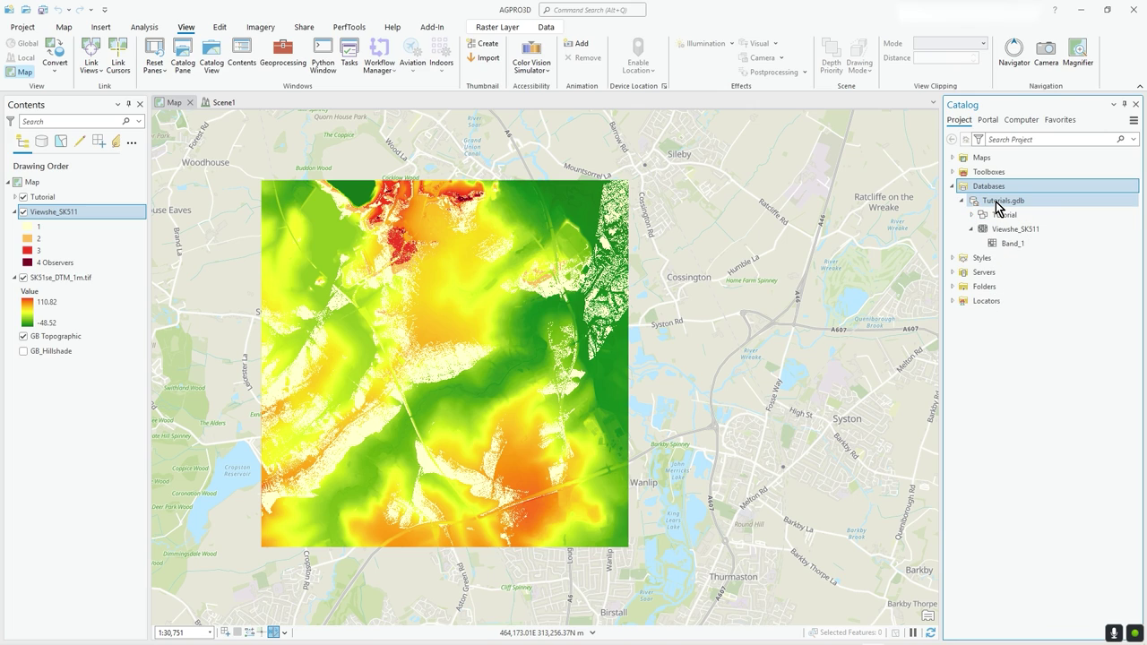
{"action": "right_click", "coordinate": [999, 205]}
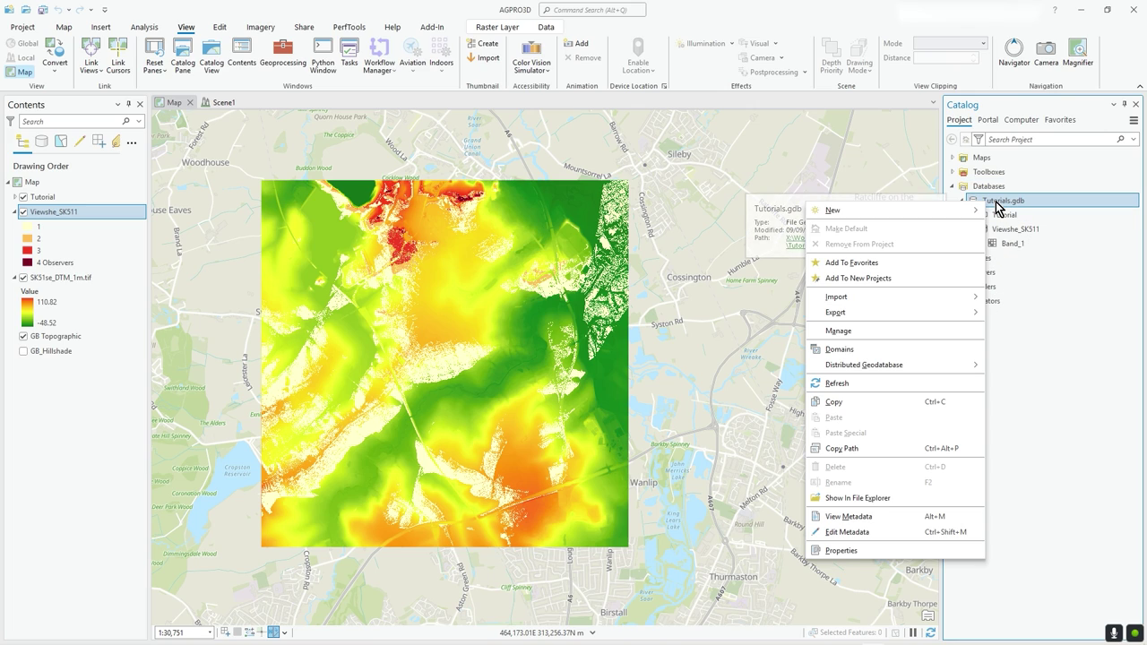
{"action": "left_click", "coordinate": [1083, 310]}
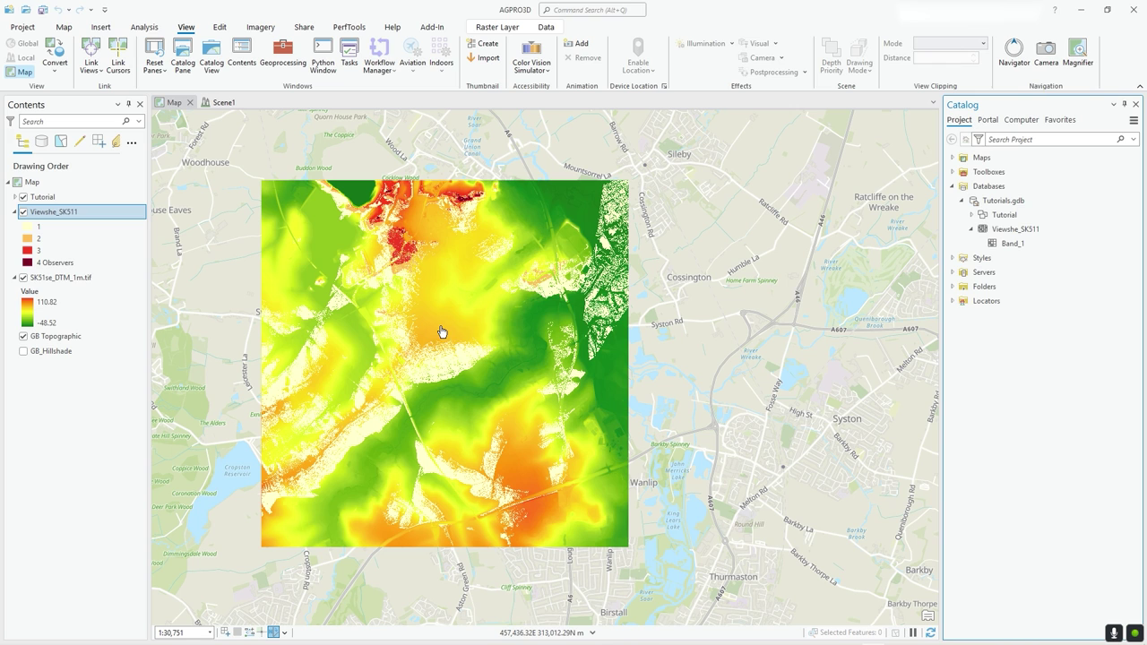
{"action": "left_click", "coordinate": [1003, 247]}
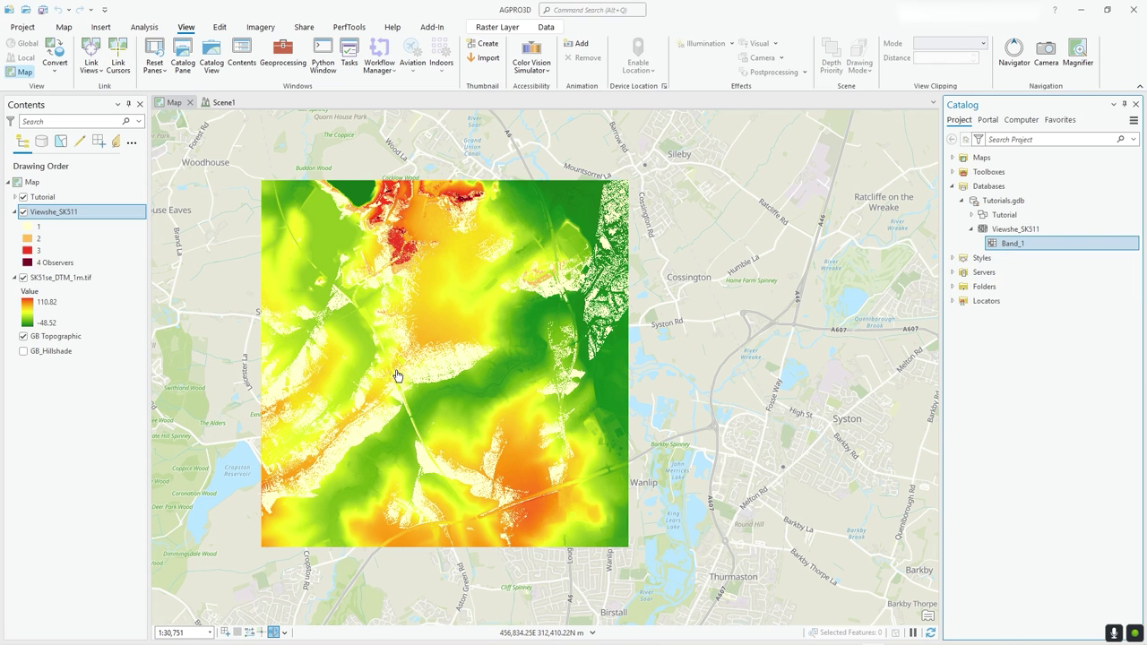
Hide the SK51se_DTM_1m.tif raster and examine the Viewshe_SK511 visibility classes over the GB Topographic basemap
{"action": "scroll", "coordinate": [397, 375], "scroll_direction": "up", "scroll_amount": 2}
{"action": "scroll", "coordinate": [397, 375], "scroll_direction": "down", "scroll_amount": 2}
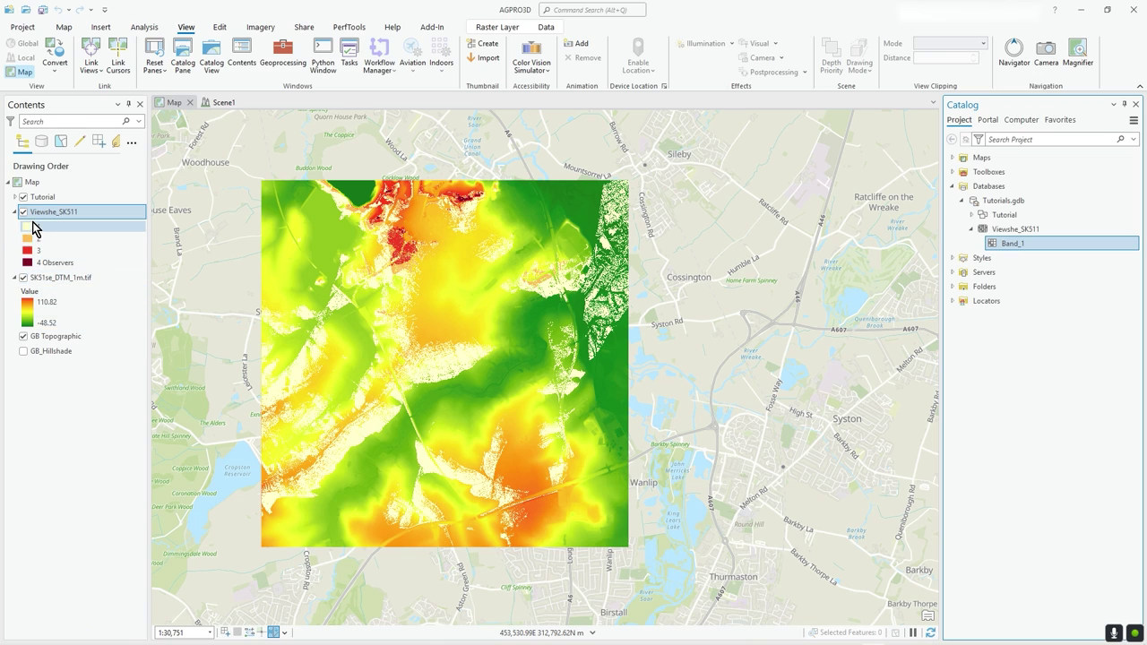
{"action": "left_click", "coordinate": [21, 279]}
{"action": "left_click", "coordinate": [23, 278]}
{"action": "left_click_drag", "start_coordinate": [614, 342], "coordinate": [666, 349]}
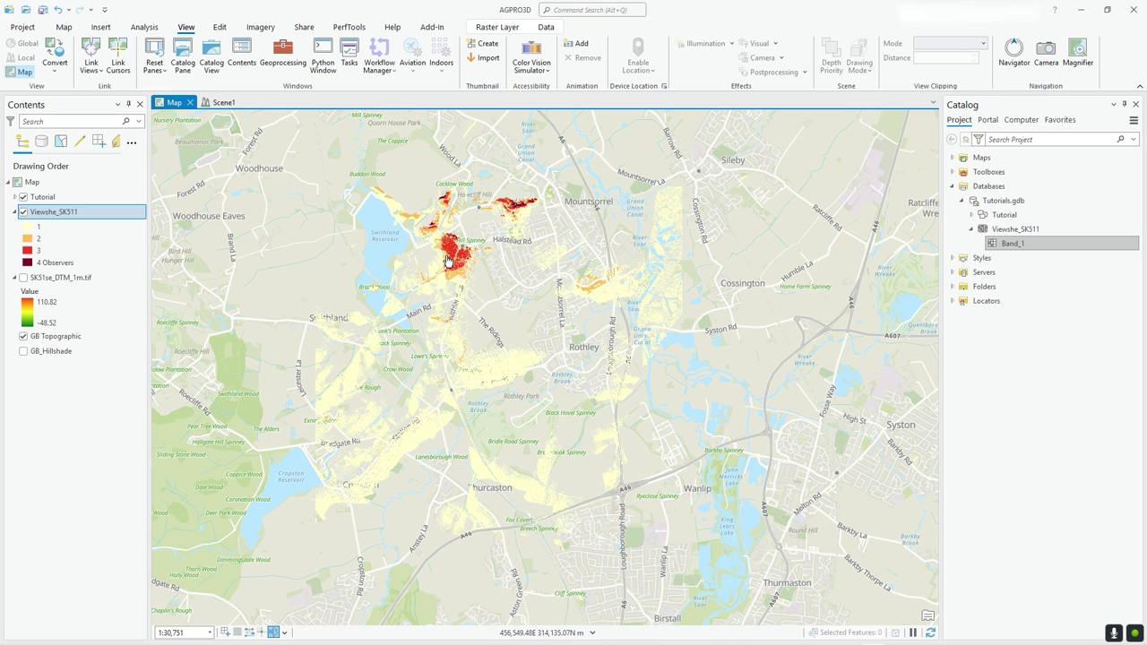
{"action": "scroll", "coordinate": [453, 260], "scroll_direction": "up", "scroll_amount": 4}
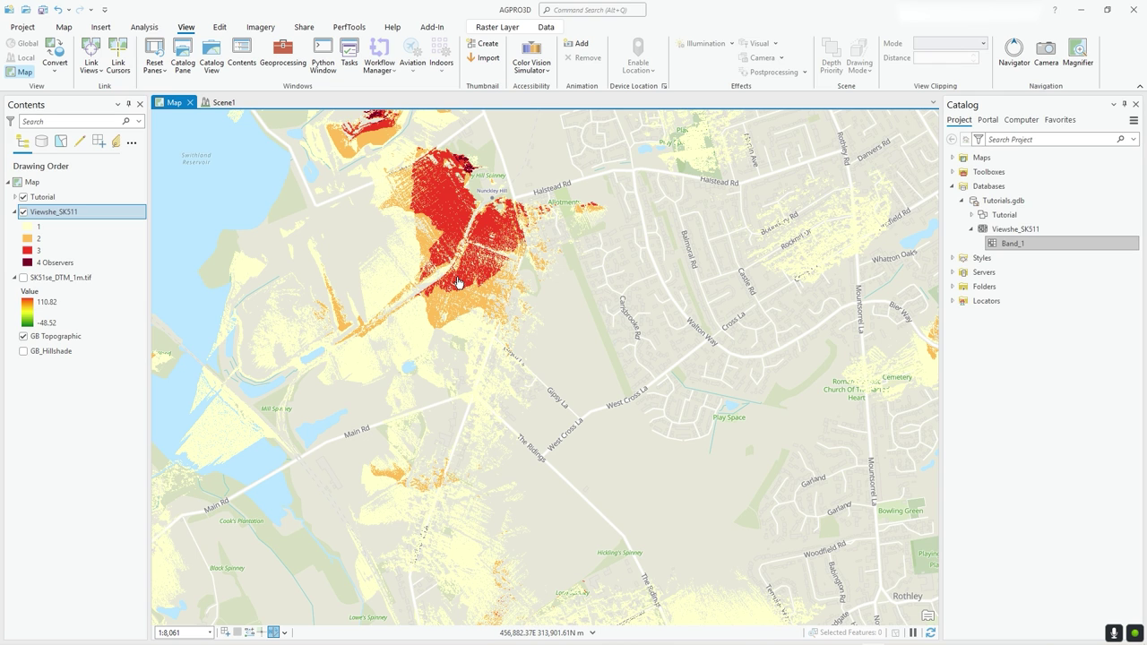
{"action": "scroll", "coordinate": [457, 282], "scroll_direction": "down", "scroll_amount": 3}
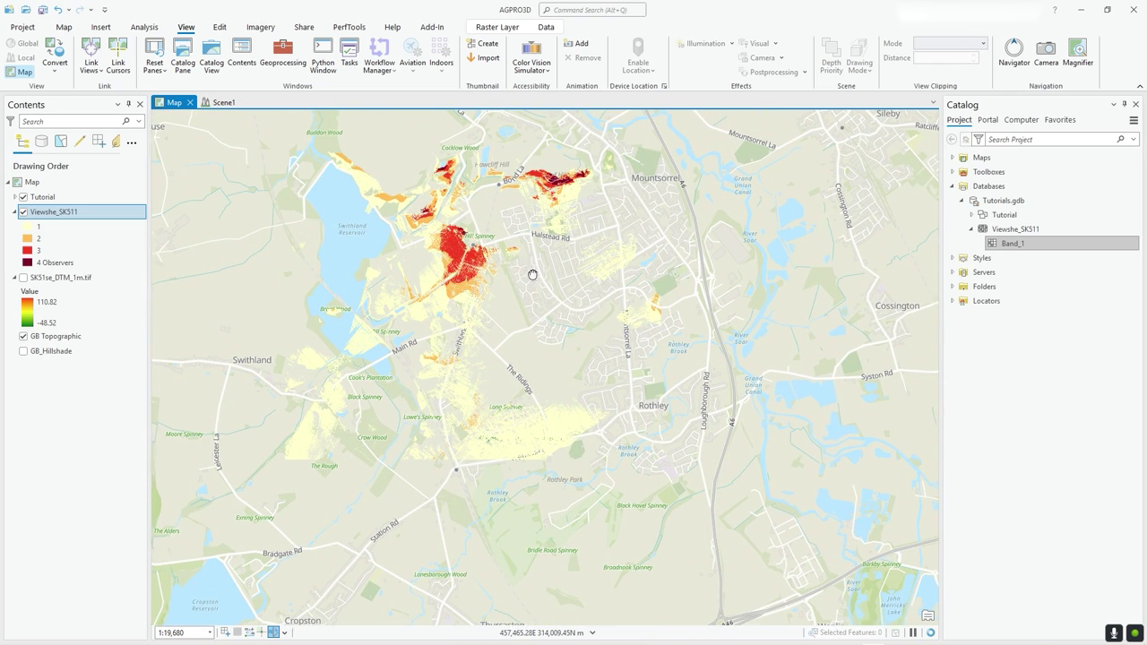
Check the Viewshe_SK511 symbology classes, close the settings and examine the class 3 area around Nunckley Hill on the map
{"action": "left_click", "coordinate": [28, 251]}
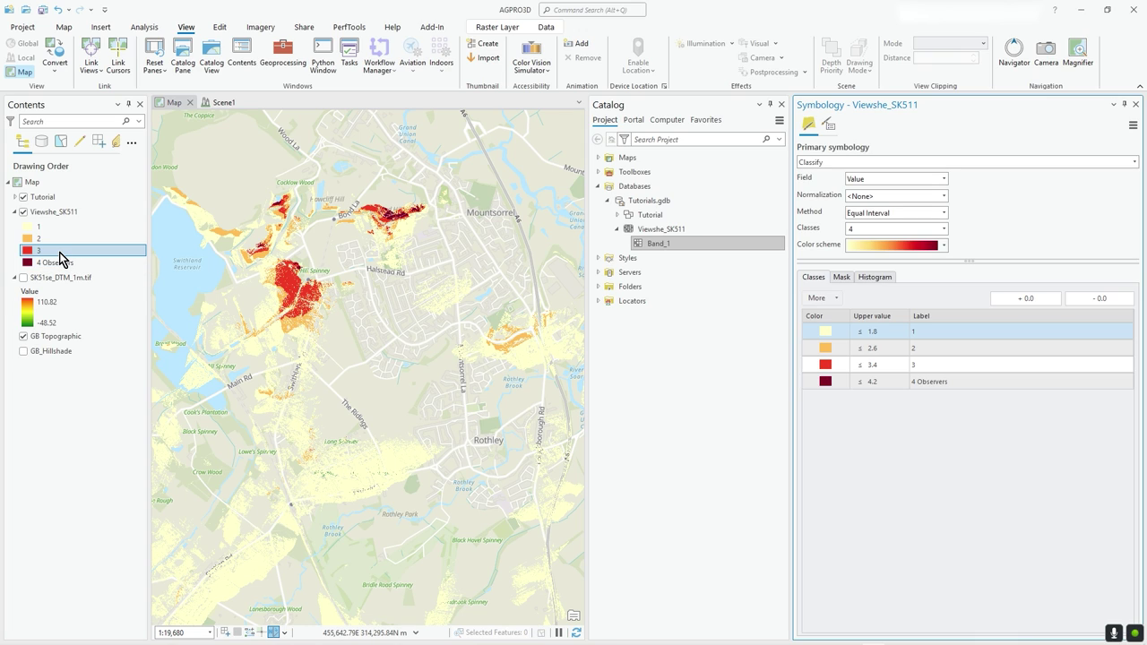
{"action": "left_click", "coordinate": [1135, 105]}
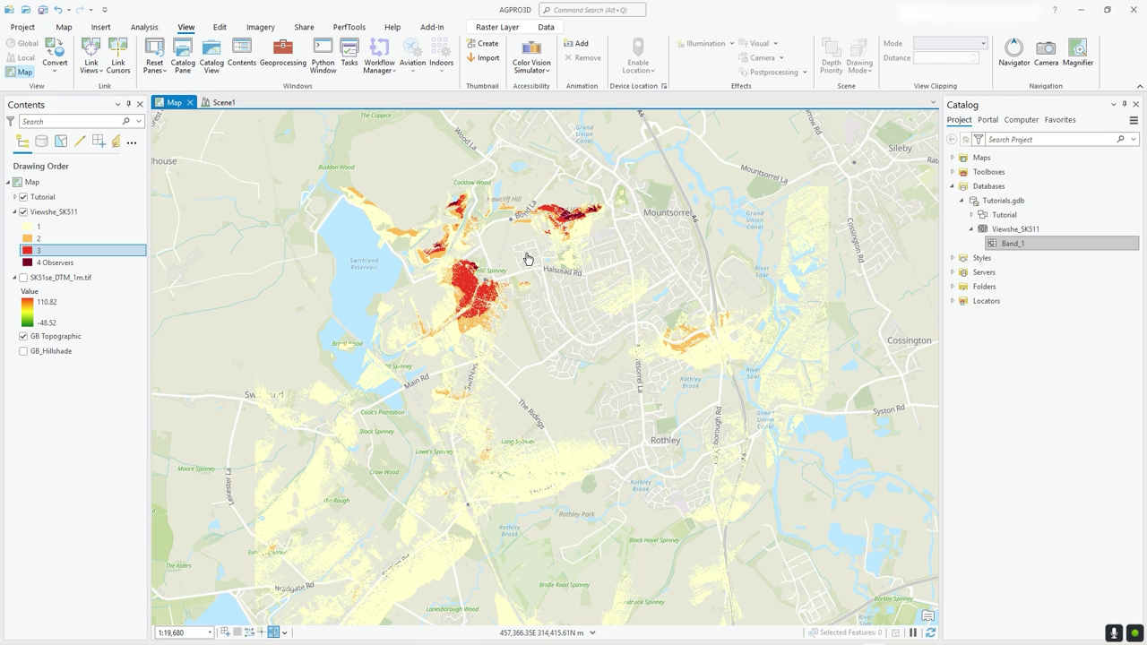
{"action": "left_click_drag", "start_coordinate": [528, 257], "coordinate": [553, 261]}
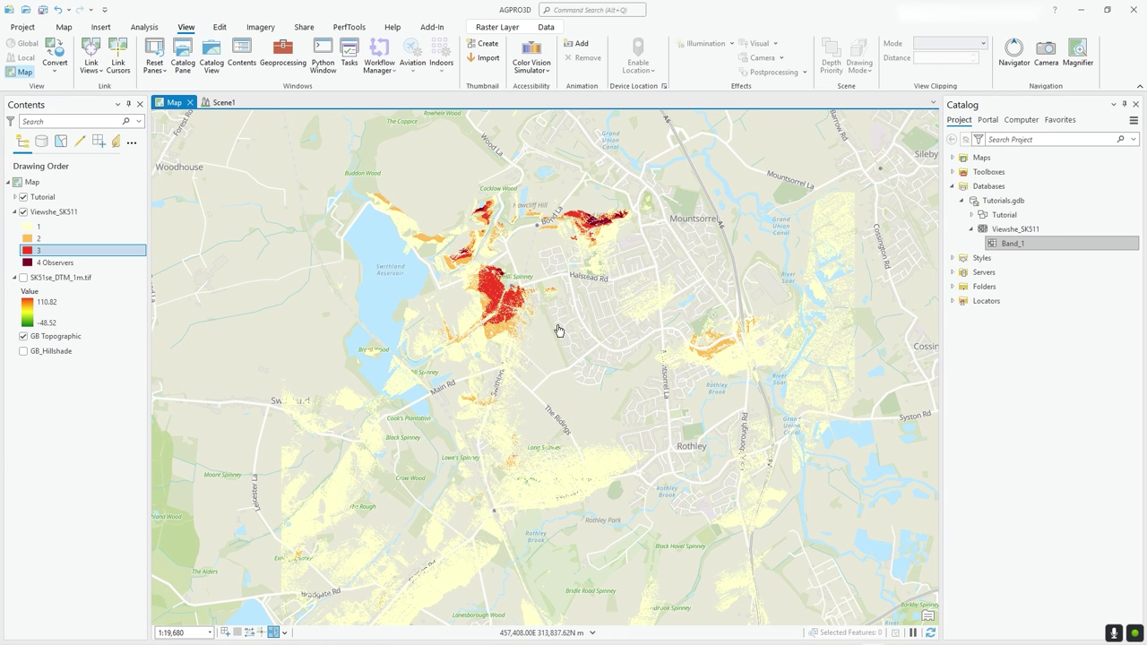
{"action": "scroll", "coordinate": [557, 332], "scroll_direction": "down", "scroll_amount": 3}
{"action": "scroll", "coordinate": [557, 328], "scroll_direction": "up", "scroll_amount": 2}
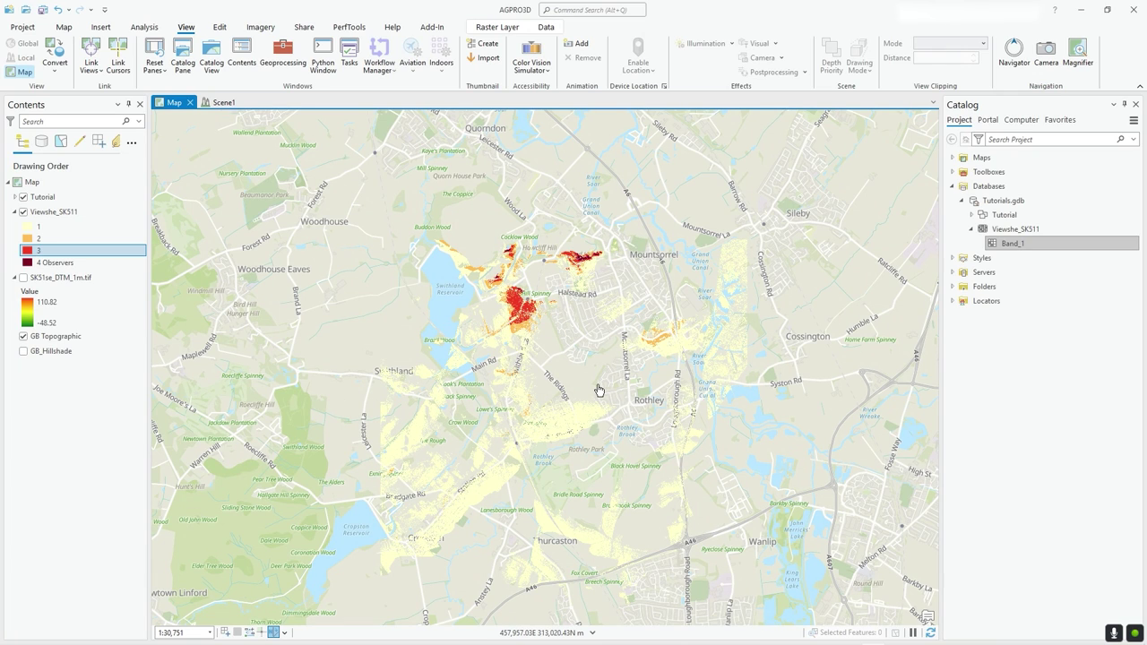
{"action": "scroll", "coordinate": [503, 316], "scroll_direction": "up", "scroll_amount": 10}
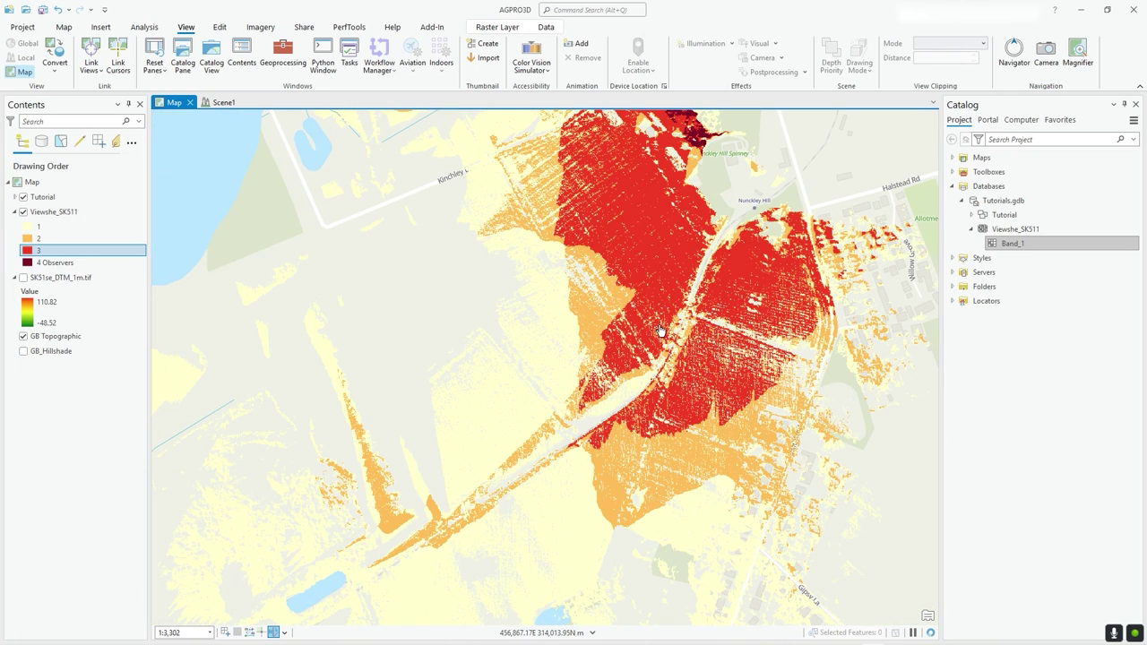
{"action": "left_click_drag", "start_coordinate": [727, 337], "coordinate": [563, 442]}
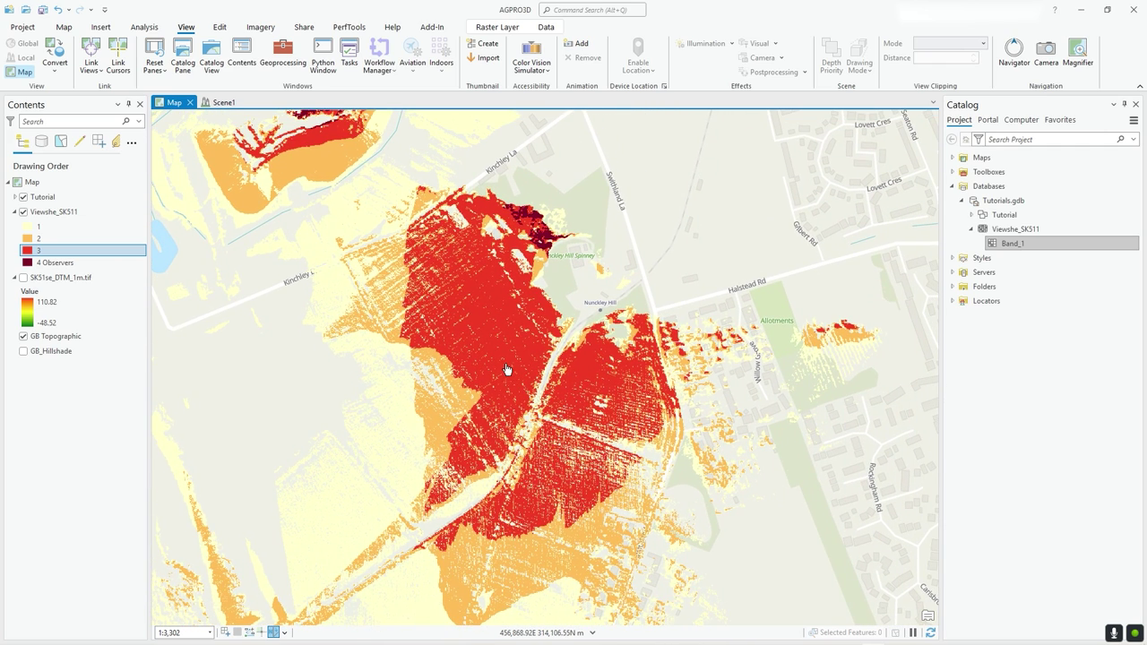
Identify Viewshe_SK511 cells of class 3 and class 1 on the map and read their pixel values and counts
{"action": "left_click", "coordinate": [84, 213]}
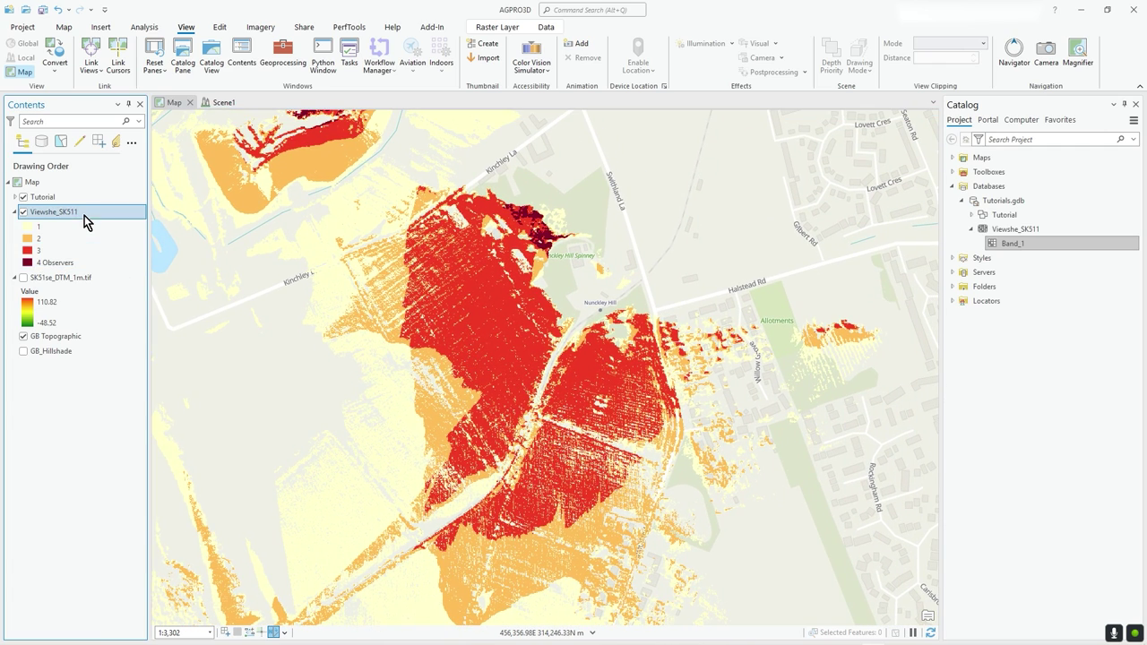
{"action": "left_click", "coordinate": [492, 291]}
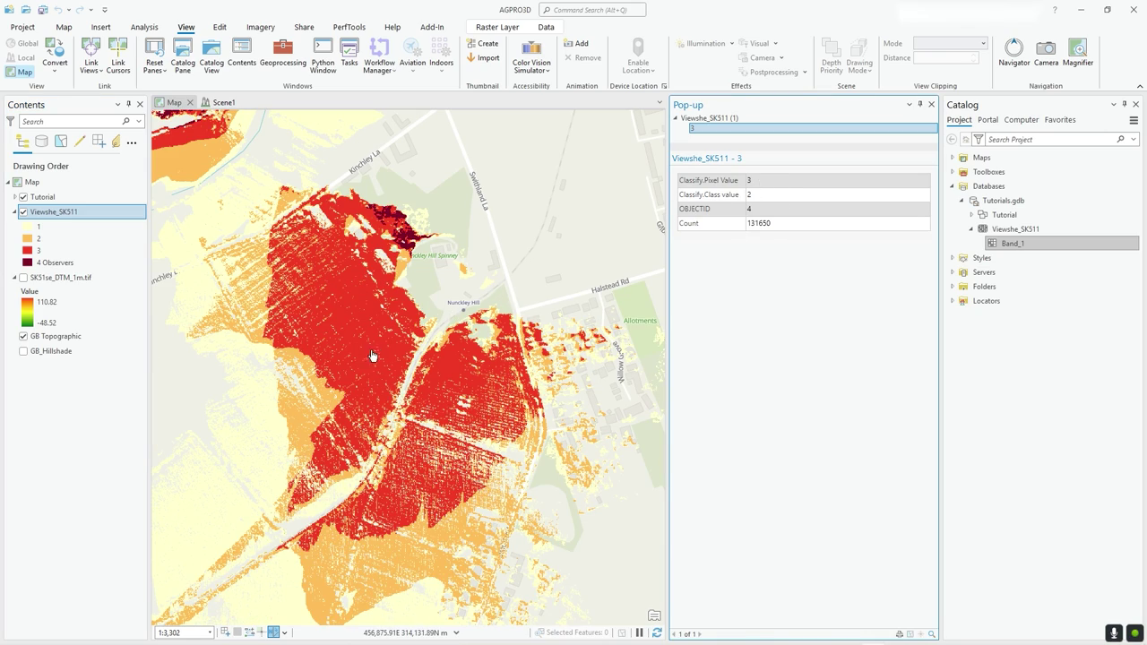
{"action": "left_click", "coordinate": [377, 548]}
{"action": "left_click", "coordinate": [376, 341]}
{"action": "scroll", "coordinate": [383, 344], "scroll_direction": "down", "scroll_amount": 3}
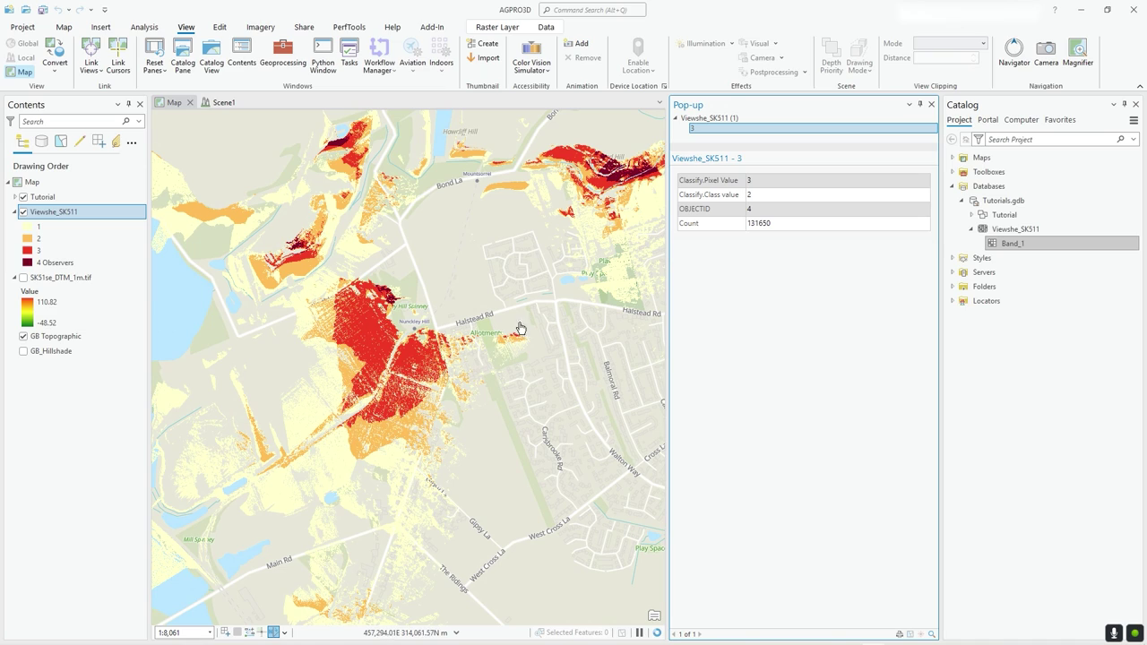
{"action": "left_click", "coordinate": [645, 206]}
{"action": "left_click", "coordinate": [767, 226]}
{"action": "double_click", "coordinate": [767, 226]}
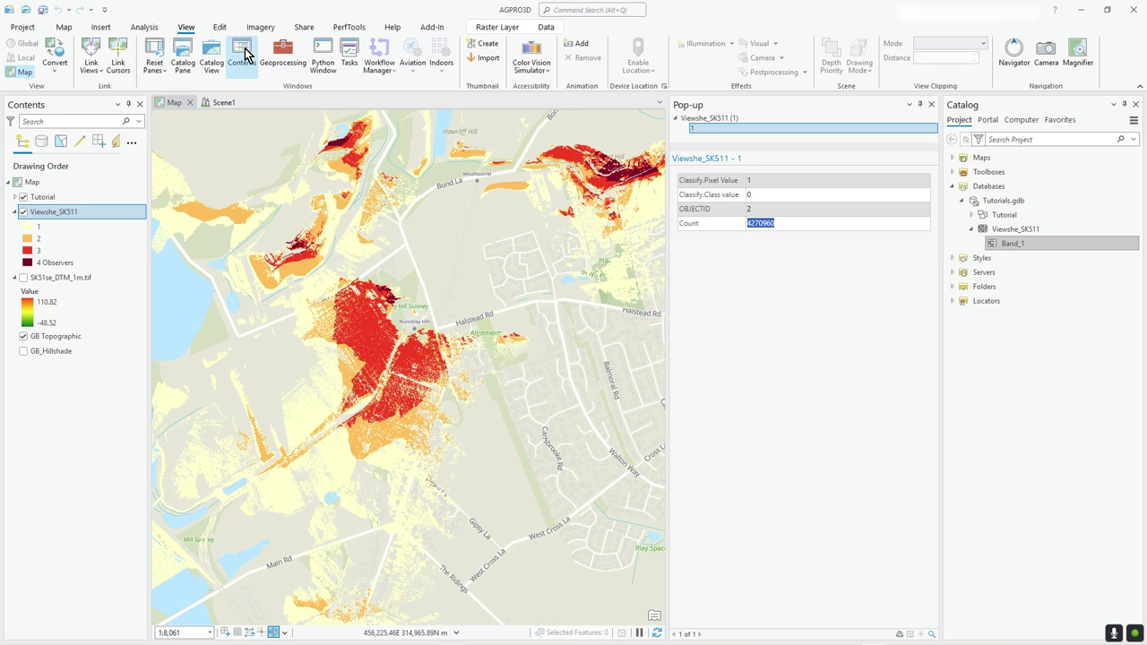
Reopen the geoprocessing search for "viewshed" and review the related visibility tools in the results
{"action": "left_click", "coordinate": [137, 30]}
{"action": "left_click", "coordinate": [139, 62]}
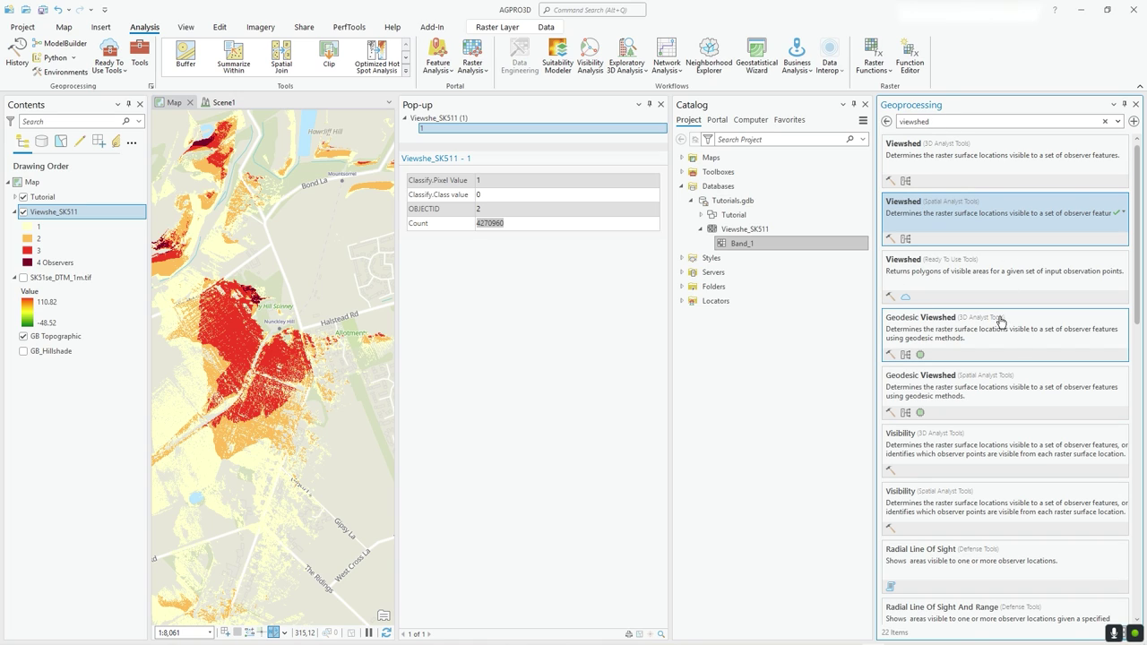
{"action": "scroll", "coordinate": [1000, 341], "scroll_direction": "down", "scroll_amount": 1}
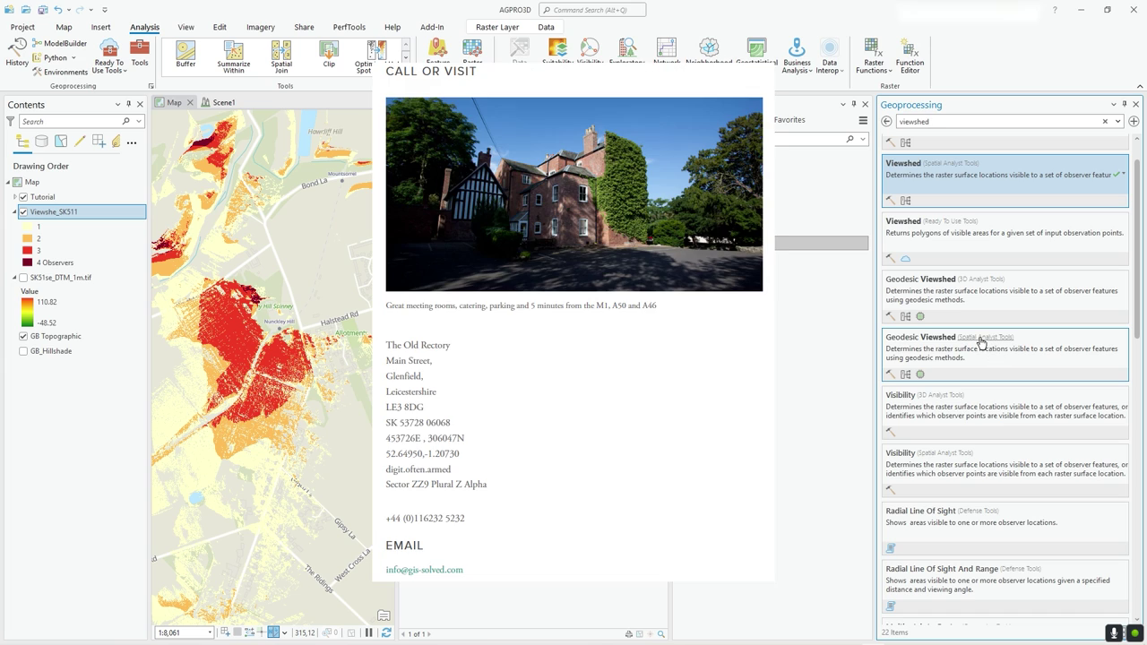
{"action": "scroll", "coordinate": [977, 350], "scroll_direction": "down", "scroll_amount": 8}
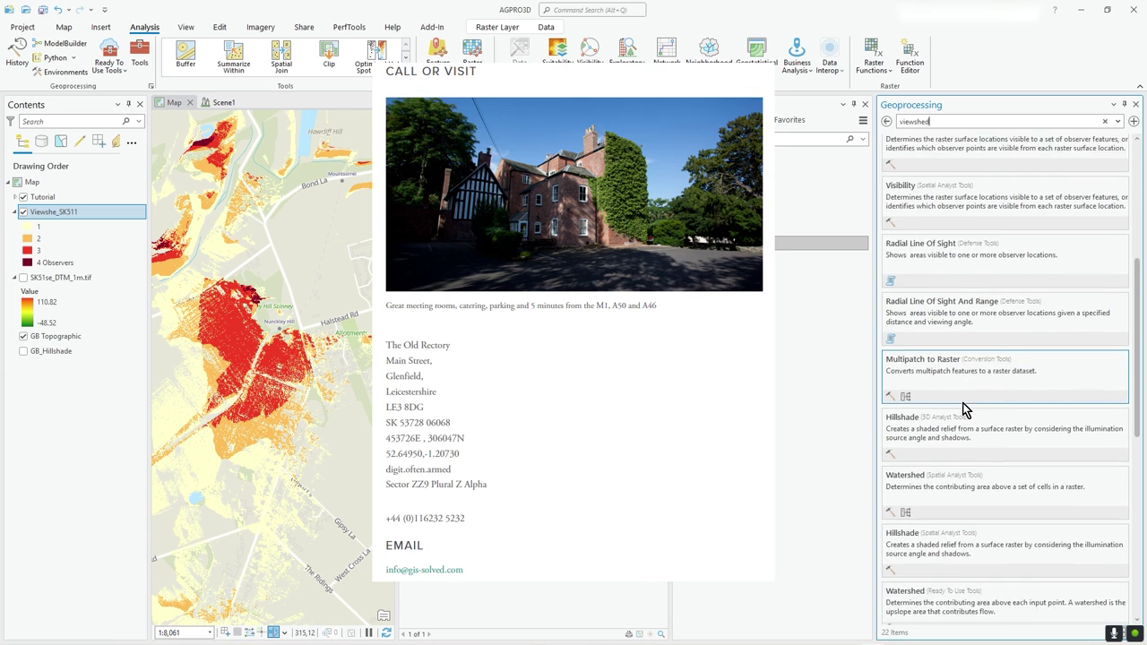
{"action": "scroll", "coordinate": [966, 428], "scroll_direction": "up", "scroll_amount": 6}
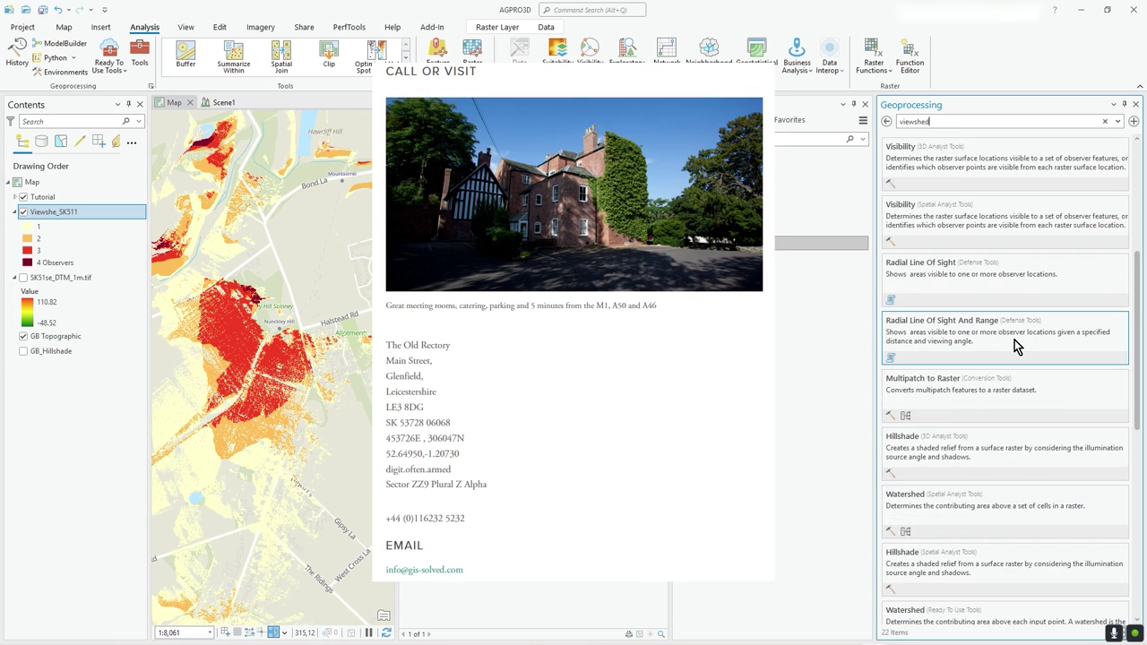
{"action": "scroll", "coordinate": [1015, 347], "scroll_direction": "up", "scroll_amount": 3}
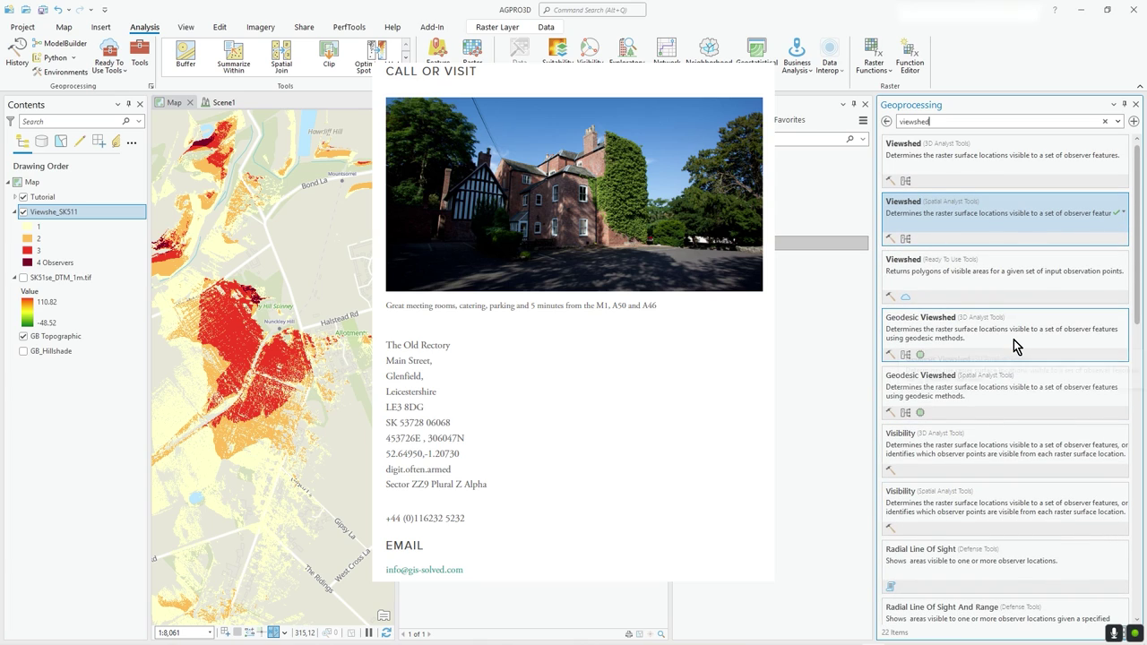